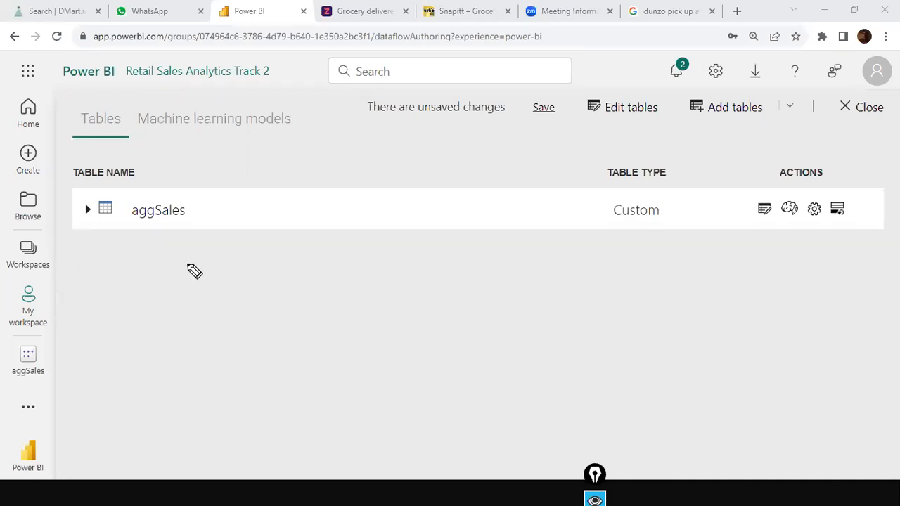
# Handwrite and underline 'Release Management', then write the Dev workspace name, circle it, and add an arrow.
pyautogui.moveTo(150, 253)
pyautogui.mouseDown()
pyautogui.moveTo(155, 265)
pyautogui.moveTo(195, 268)
pyautogui.moveTo(198, 278)
pyautogui.moveTo(257, 263)
pyautogui.moveTo(307, 269)
pyautogui.moveTo(350, 259)
pyautogui.mouseUp()
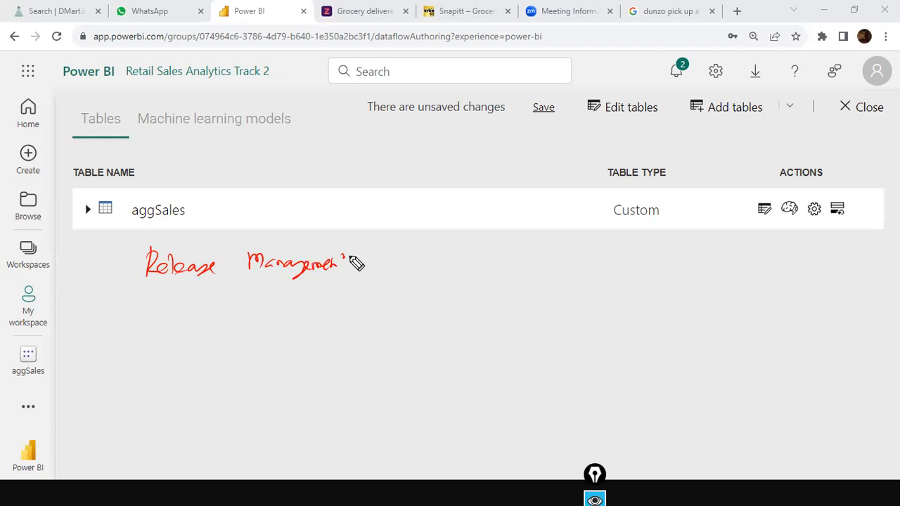
pyautogui.moveTo(152, 288); pyautogui.dragTo(335, 287)
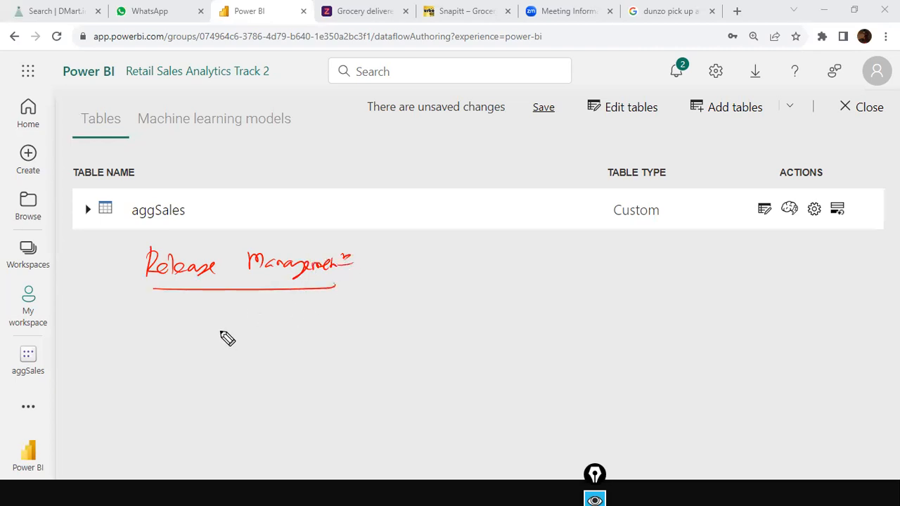
pyautogui.moveTo(225, 323)
pyautogui.mouseDown()
pyautogui.moveTo(234, 322)
pyautogui.moveTo(237, 335)
pyautogui.moveTo(262, 327)
pyautogui.moveTo(266, 339)
pyautogui.moveTo(343, 335)
pyautogui.moveTo(408, 318)
pyautogui.moveTo(524, 317)
pyautogui.moveTo(541, 303)
pyautogui.mouseUp()
pyautogui.moveTo(207, 304)
pyautogui.mouseDown()
pyautogui.moveTo(502, 361)
pyautogui.moveTo(414, 285)
pyautogui.moveTo(204, 323)
pyautogui.mouseUp()
pyautogui.moveTo(112, 340)
pyautogui.mouseDown()
pyautogui.moveTo(188, 334)
pyautogui.moveTo(172, 354)
pyautogui.mouseUp()
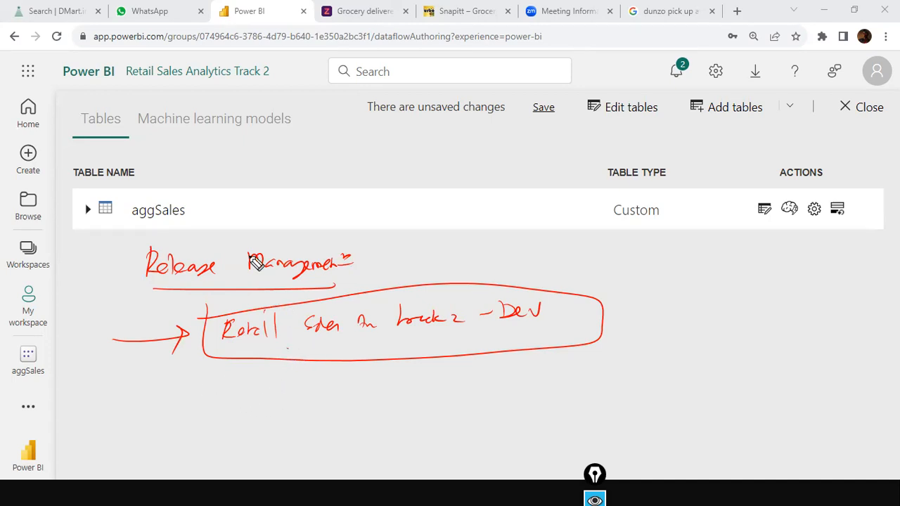
# Draw two arrows toward aggSales, an arrow from the Dev box to a '10 reports' note, and one below.
pyautogui.moveTo(231, 149)
pyautogui.mouseDown()
pyautogui.moveTo(181, 203)
pyautogui.moveTo(205, 192)
pyautogui.mouseUp()
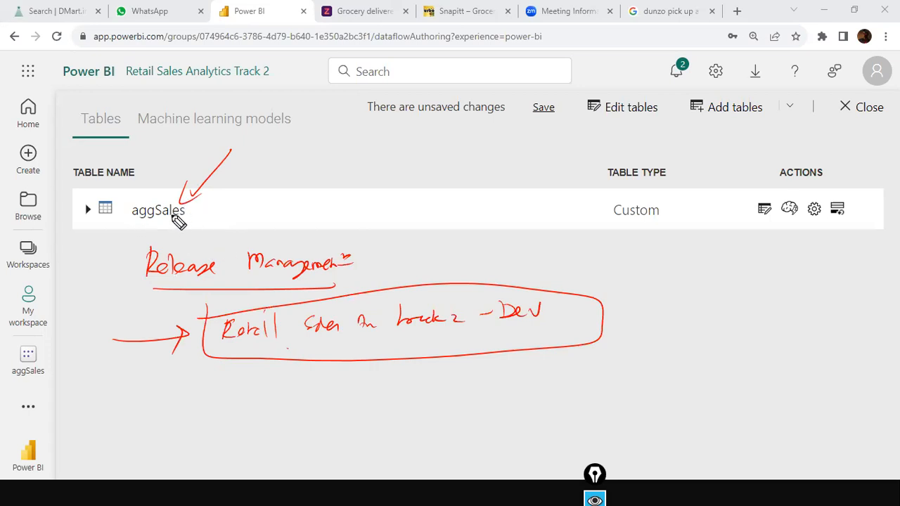
pyautogui.moveTo(238, 223)
pyautogui.mouseDown()
pyautogui.moveTo(178, 229)
pyautogui.moveTo(196, 239)
pyautogui.mouseUp()
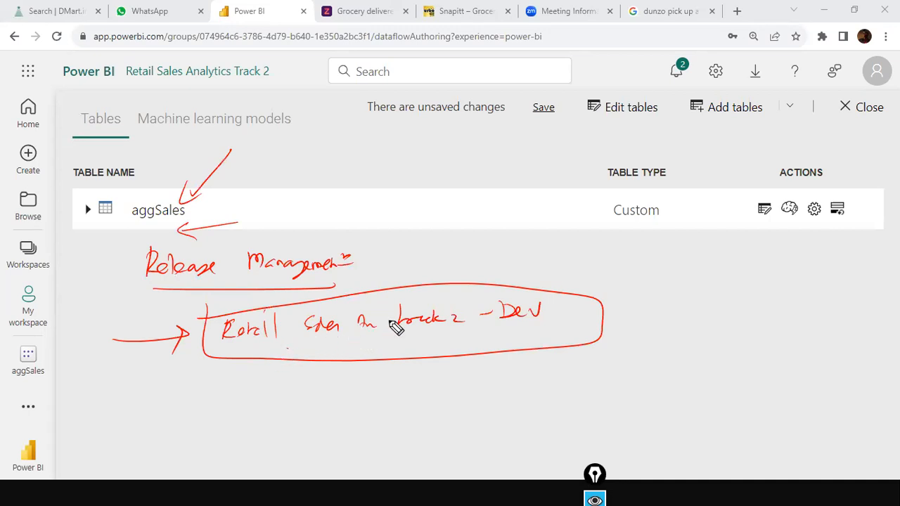
pyautogui.moveTo(597, 329); pyautogui.dragTo(617, 342)
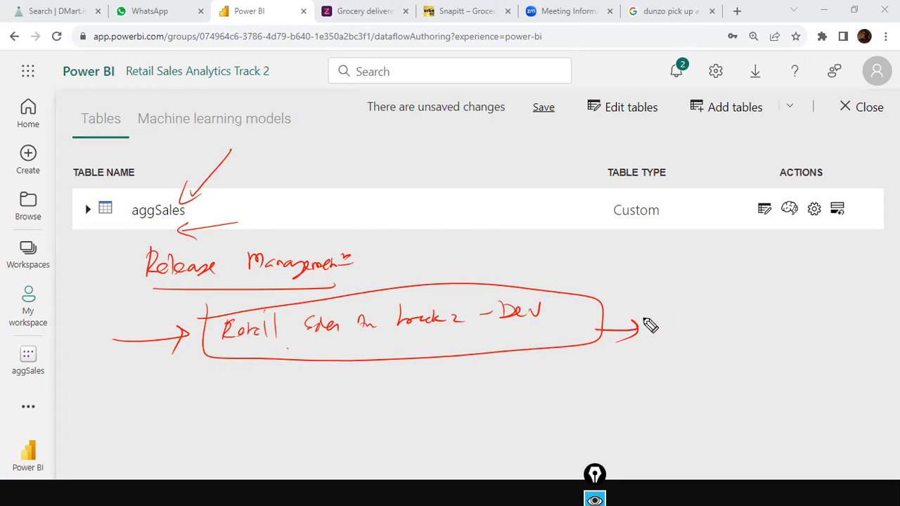
pyautogui.moveTo(654, 317)
pyautogui.mouseDown()
pyautogui.moveTo(719, 338)
pyautogui.moveTo(738, 314)
pyautogui.mouseUp()
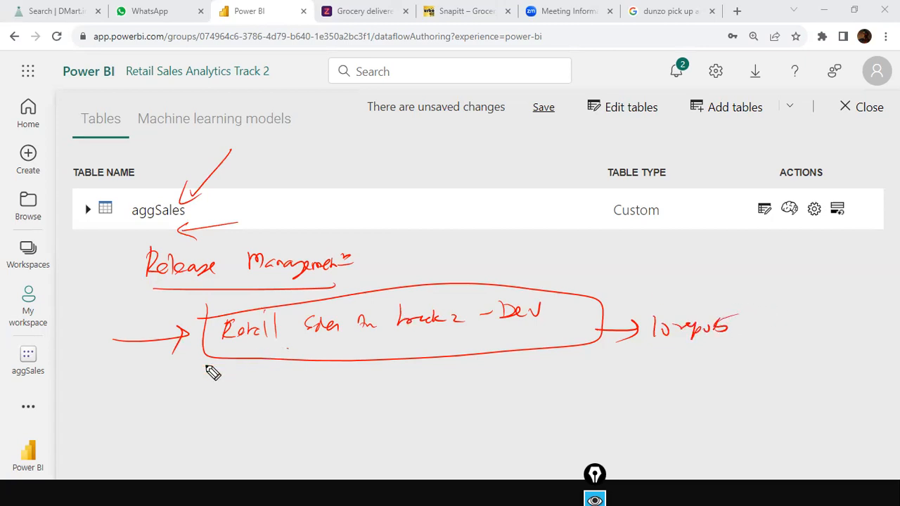
pyautogui.moveTo(131, 402); pyautogui.dragTo(166, 416)
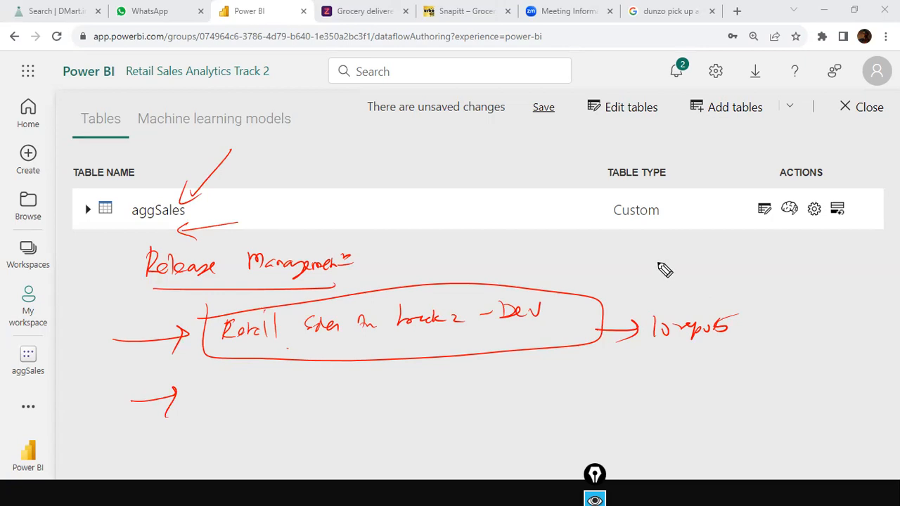
# Write 'coding', 'report creation' and 'unit tests', point an arrow at them, and loop them.
pyautogui.moveTo(659, 276)
pyautogui.mouseDown()
pyautogui.moveTo(714, 271)
pyautogui.moveTo(734, 281)
pyautogui.mouseUp()
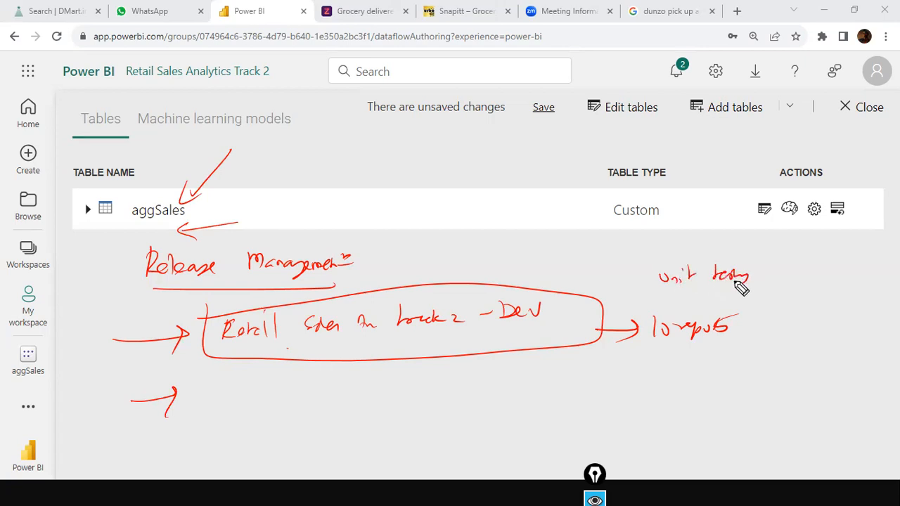
pyautogui.moveTo(658, 248)
pyautogui.mouseDown()
pyautogui.moveTo(656, 257)
pyautogui.moveTo(690, 259)
pyautogui.moveTo(762, 245)
pyautogui.moveTo(874, 247)
pyautogui.mouseUp()
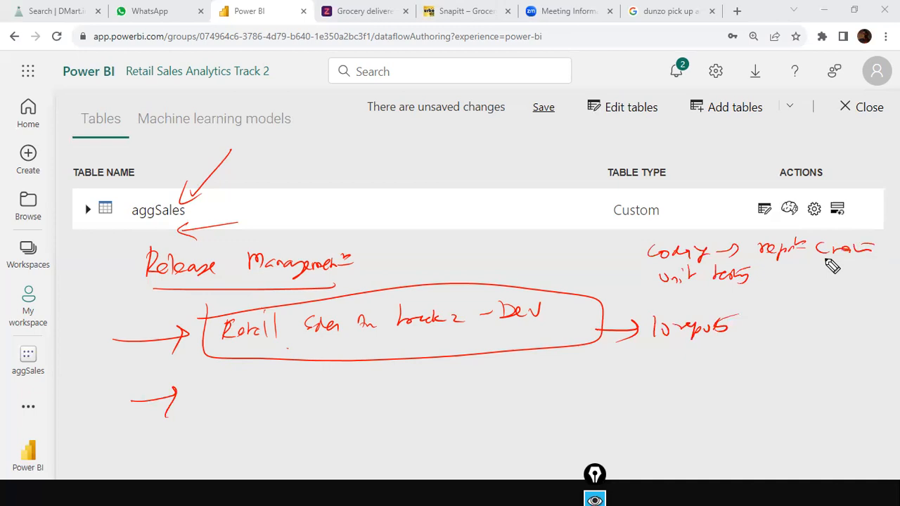
pyautogui.moveTo(602, 278); pyautogui.dragTo(630, 283)
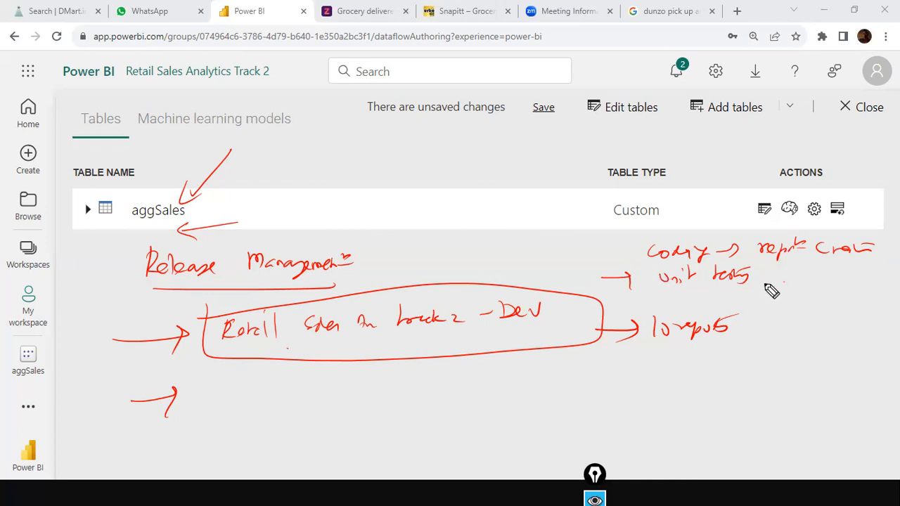
pyautogui.moveTo(641, 242); pyautogui.dragTo(833, 309)
pyautogui.moveTo(649, 246)
pyautogui.mouseDown()
pyautogui.moveTo(852, 248)
pyautogui.moveTo(879, 296)
pyautogui.moveTo(814, 324)
pyautogui.mouseUp()
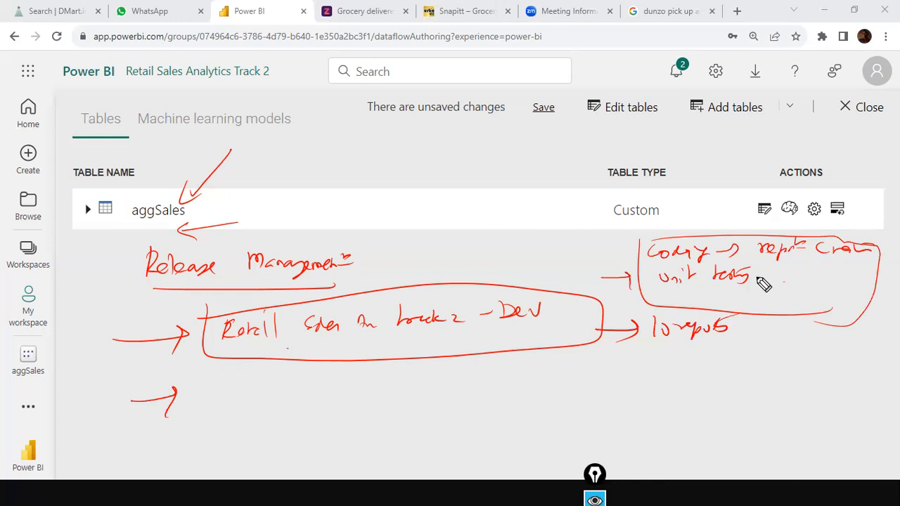
# Add 'smoke testing' under unit tests and write 'QA' below the Dev box.
pyautogui.click(701, 297)
pyautogui.moveTo(725, 289); pyautogui.dragTo(717, 290)
pyautogui.moveTo(704, 297); pyautogui.dragTo(724, 292)
pyautogui.moveTo(701, 293)
pyautogui.mouseDown()
pyautogui.moveTo(680, 300)
pyautogui.moveTo(735, 296)
pyautogui.moveTo(743, 301)
pyautogui.moveTo(735, 307)
pyautogui.moveTo(759, 286)
pyautogui.mouseUp()
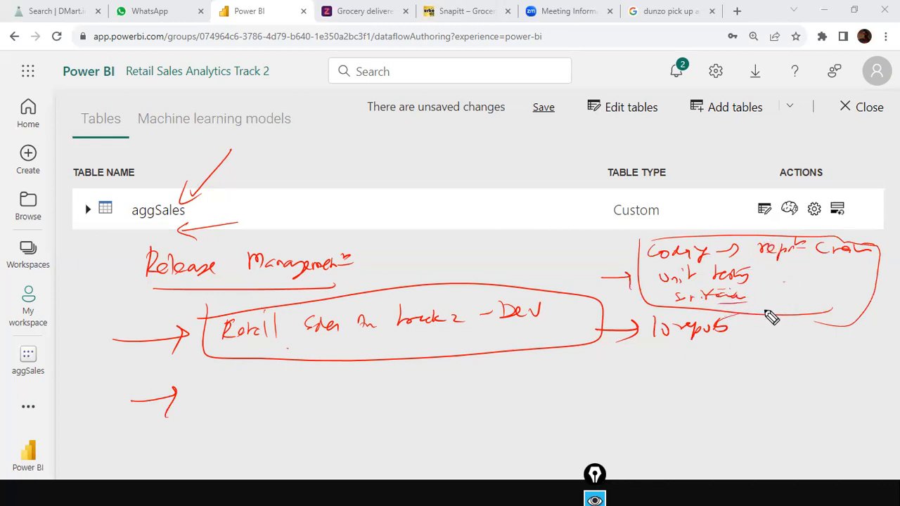
pyautogui.moveTo(514, 382)
pyautogui.mouseDown()
pyautogui.moveTo(534, 377)
pyautogui.moveTo(527, 382)
pyautogui.moveTo(560, 389)
pyautogui.mouseUp()
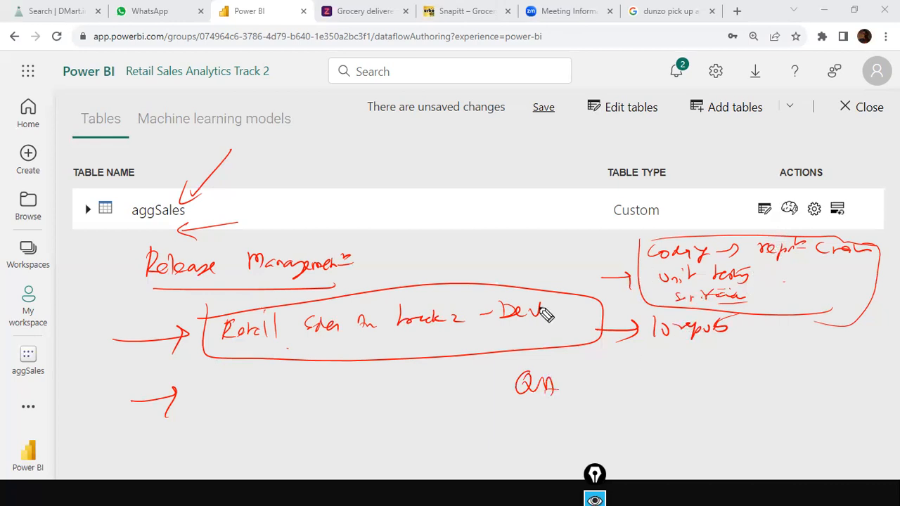
# Arrow the coding box to Dev, box the handwritten QA workspace name, and point '10 reports' into it.
pyautogui.moveTo(637, 268); pyautogui.dragTo(542, 309)
pyautogui.moveTo(532, 310); pyautogui.dragTo(551, 303)
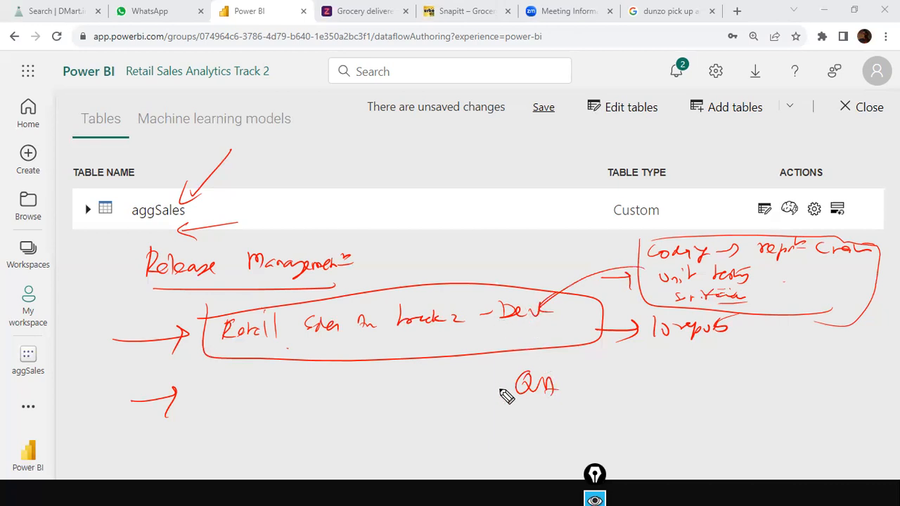
pyautogui.moveTo(217, 360); pyautogui.dragTo(582, 400)
pyautogui.moveTo(275, 400)
pyautogui.mouseDown()
pyautogui.moveTo(260, 393)
pyautogui.moveTo(287, 409)
pyautogui.moveTo(295, 386)
pyautogui.moveTo(357, 382)
pyautogui.moveTo(342, 401)
pyautogui.moveTo(362, 387)
pyautogui.moveTo(526, 382)
pyautogui.moveTo(512, 384)
pyautogui.mouseUp()
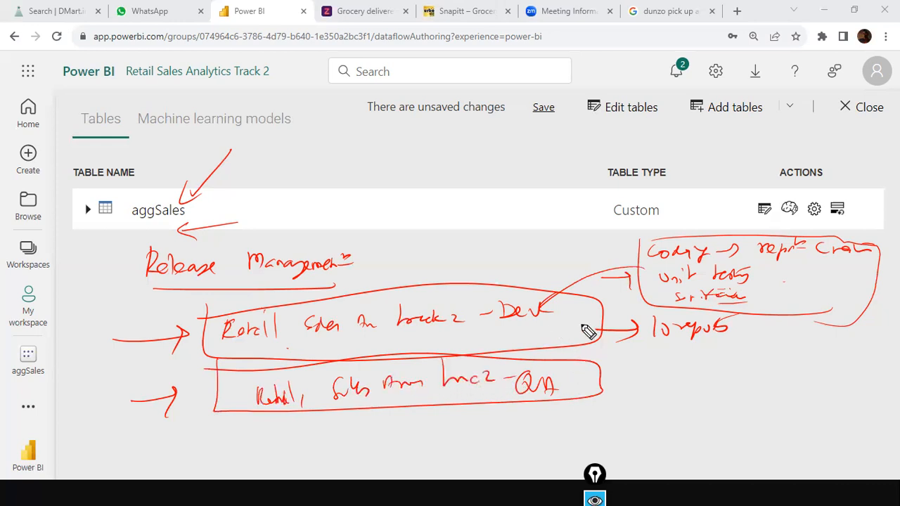
pyautogui.moveTo(666, 343)
pyautogui.mouseDown()
pyautogui.moveTo(610, 380)
pyautogui.moveTo(646, 380)
pyautogui.moveTo(607, 374)
pyautogui.mouseUp()
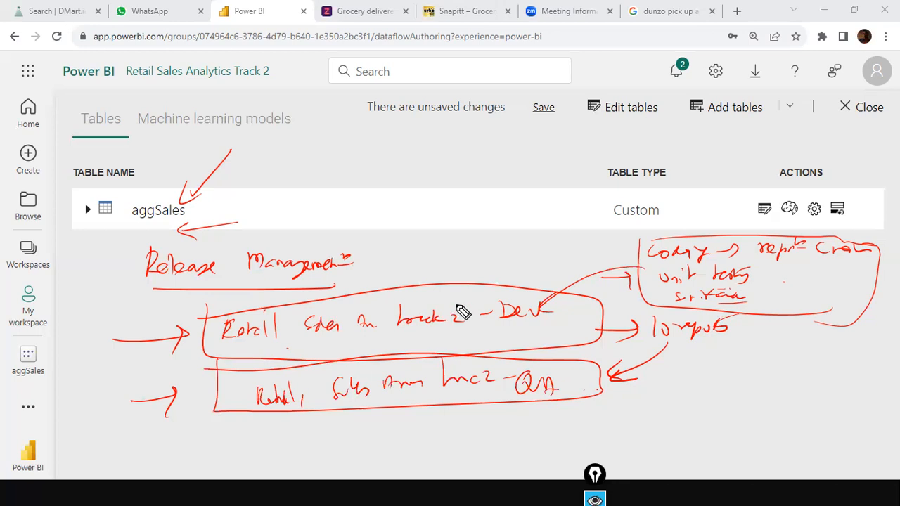
# Write and underline '5 dev', then add a two-line note beside the QA box and frame it.
pyautogui.moveTo(561, 257)
pyautogui.mouseDown()
pyautogui.moveTo(547, 269)
pyautogui.moveTo(614, 248)
pyautogui.mouseUp()
pyautogui.moveTo(559, 280); pyautogui.dragTo(624, 253)
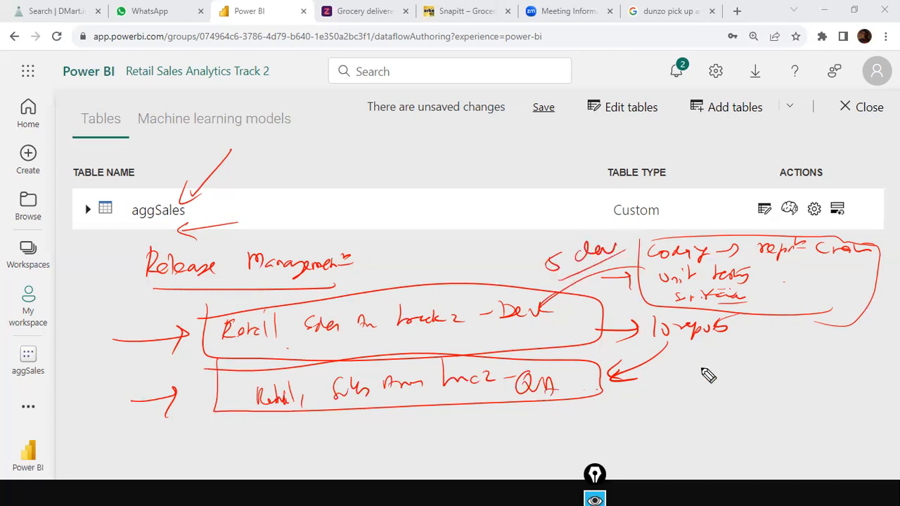
pyautogui.moveTo(662, 392); pyautogui.dragTo(859, 384)
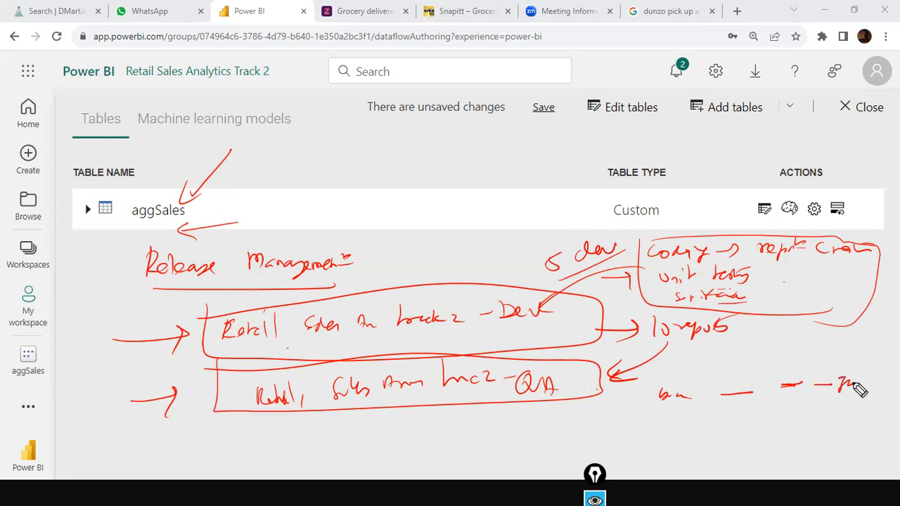
pyautogui.moveTo(661, 413)
pyautogui.mouseDown()
pyautogui.moveTo(752, 405)
pyautogui.moveTo(744, 376)
pyautogui.moveTo(755, 397)
pyautogui.moveTo(863, 404)
pyautogui.mouseUp()
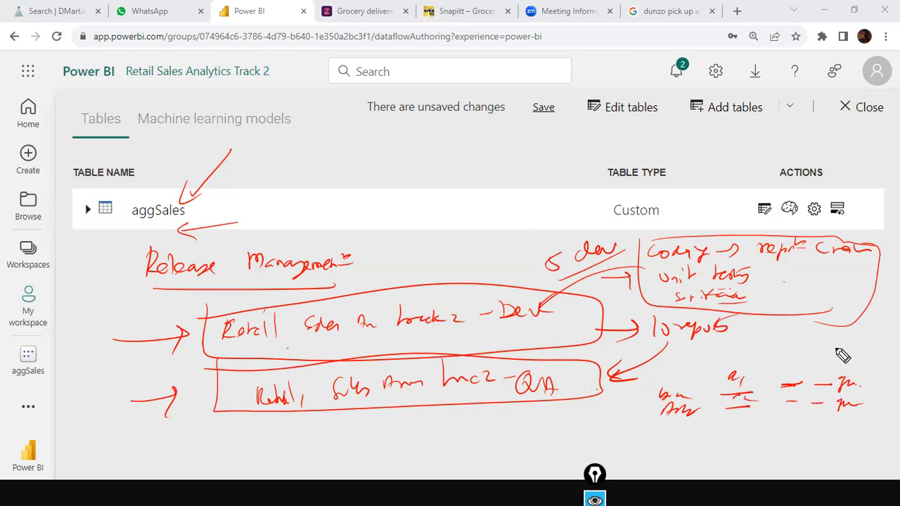
pyautogui.moveTo(661, 371); pyautogui.dragTo(647, 476)
pyautogui.moveTo(673, 367)
pyautogui.mouseDown()
pyautogui.moveTo(823, 384)
pyautogui.moveTo(810, 421)
pyautogui.mouseUp()
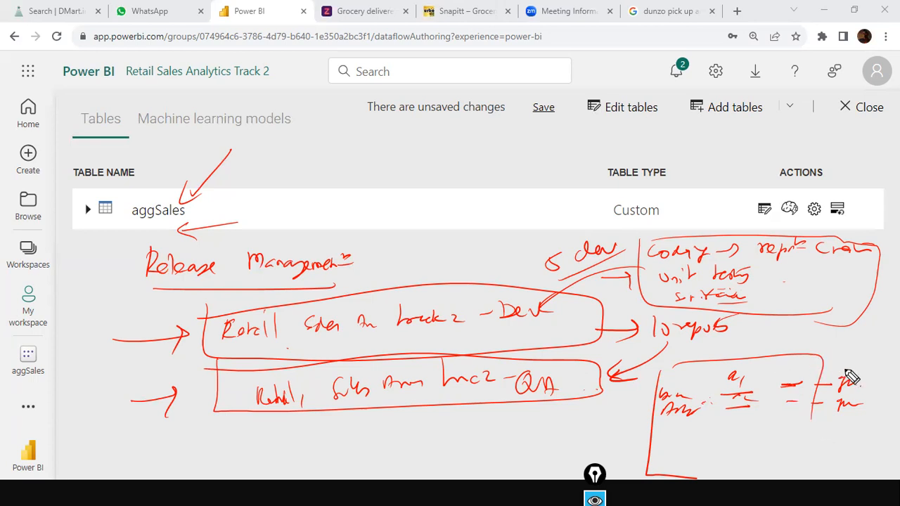
# Draw a curve from the testing box down to the notes and cross out one note.
pyautogui.moveTo(825, 371)
pyautogui.mouseDown()
pyautogui.moveTo(808, 333)
pyautogui.moveTo(778, 329)
pyautogui.mouseUp()
pyautogui.click(751, 328)
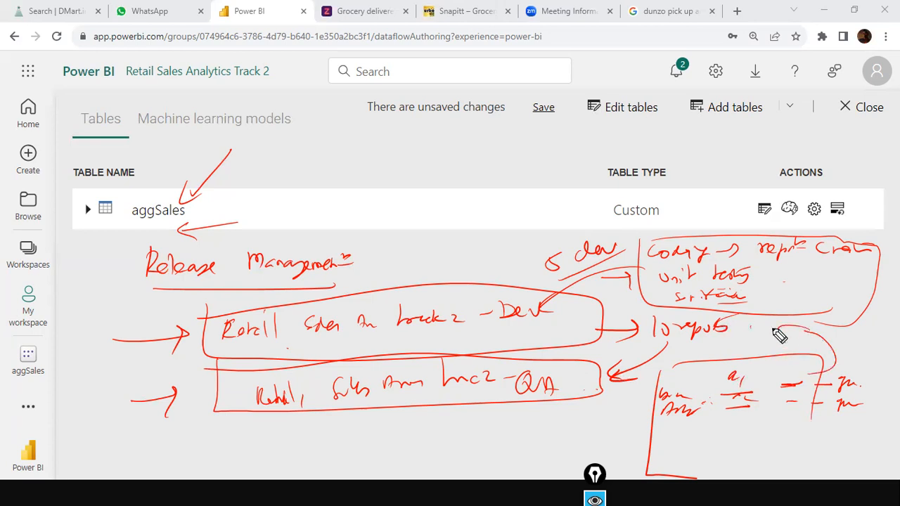
pyautogui.moveTo(751, 327); pyautogui.dragTo(769, 361)
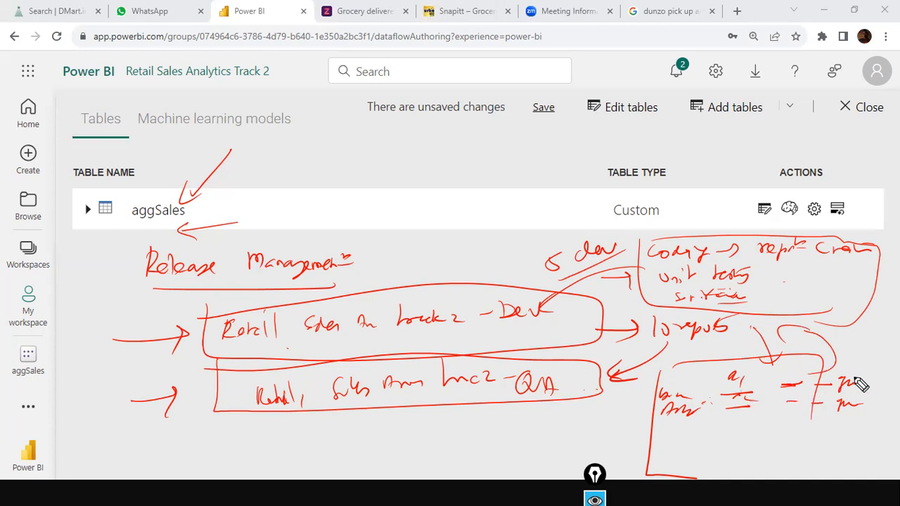
pyautogui.moveTo(871, 380); pyautogui.dragTo(839, 387)
pyautogui.hotkey('alt', 'Tab')
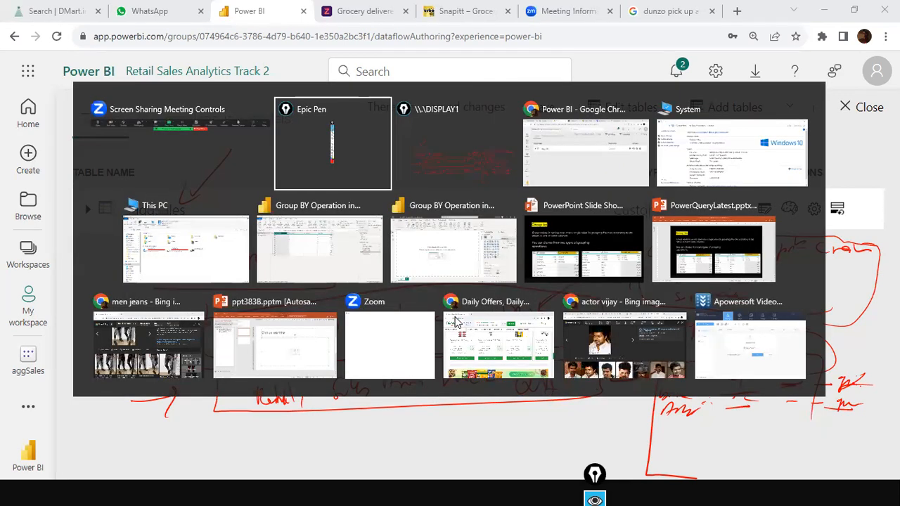
# Switch to the aggSales query in Power Query Editor, clear all pen ink, and switch windows again.
pyautogui.hotkey('alt', 'Tab')
pyautogui.hotkey('alt', 'Tab')
pyautogui.hotkey('alt', 'Tab')
pyautogui.hotkey('alt', 'Tab')
pyautogui.hotkey('alt', 'Tab')
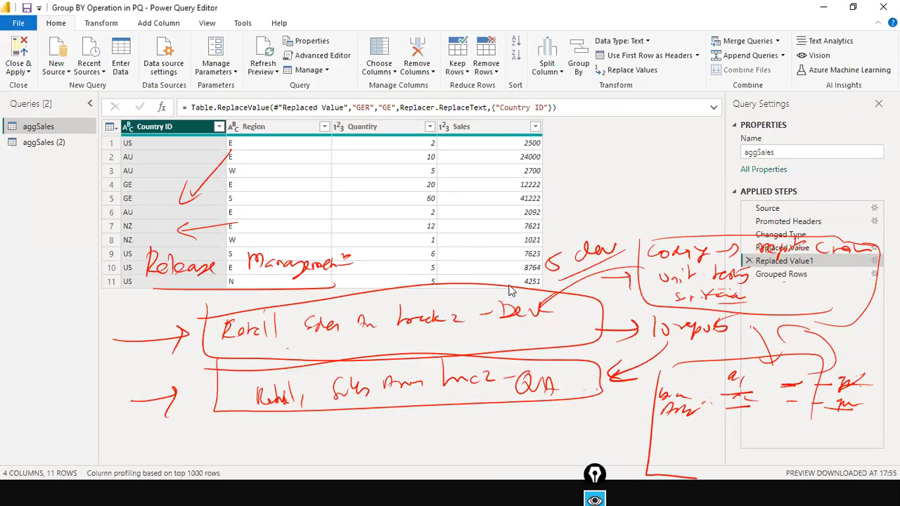
pyautogui.hotkey('ctrl', 'shift', '7')
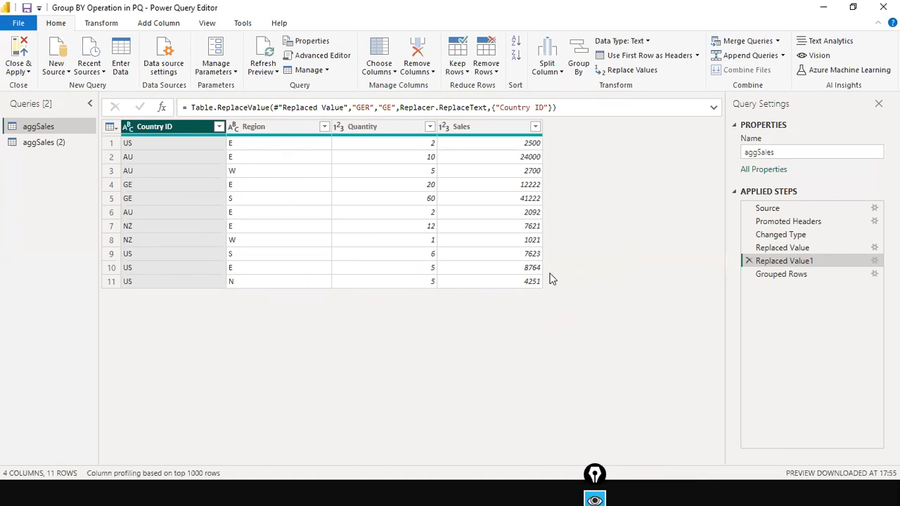
pyautogui.hotkey('alt', 'Tab')
pyautogui.hotkey('alt', 'Tab')
pyautogui.hotkey('alt', 'Tab')
pyautogui.hotkey('alt', 'Tab')
pyautogui.hotkey('alt', 'Tab')
pyautogui.hotkey('alt', 'Tab')
pyautogui.hotkey('alt', 'Tab')
pyautogui.hotkey('alt', 'Tab')
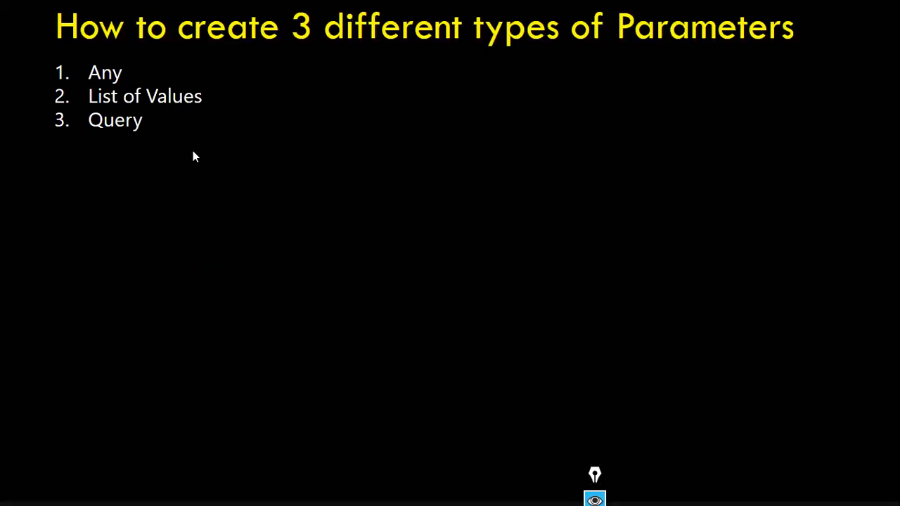
# Return to Power Query Editor and bring up the Manage Parameters options for adding a parameter.
pyautogui.hotkey('alt', 'Tab')
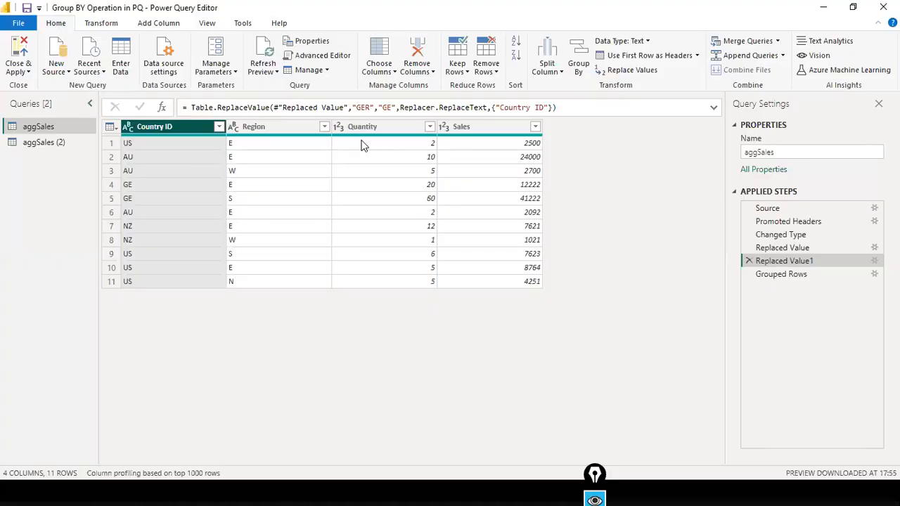
pyautogui.hotkey('alt', 'Tab')
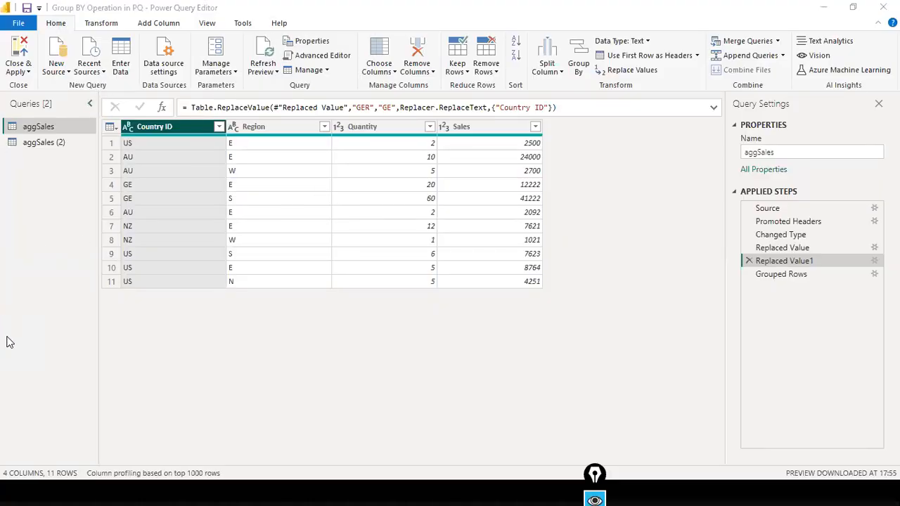
pyautogui.click(75, 146)
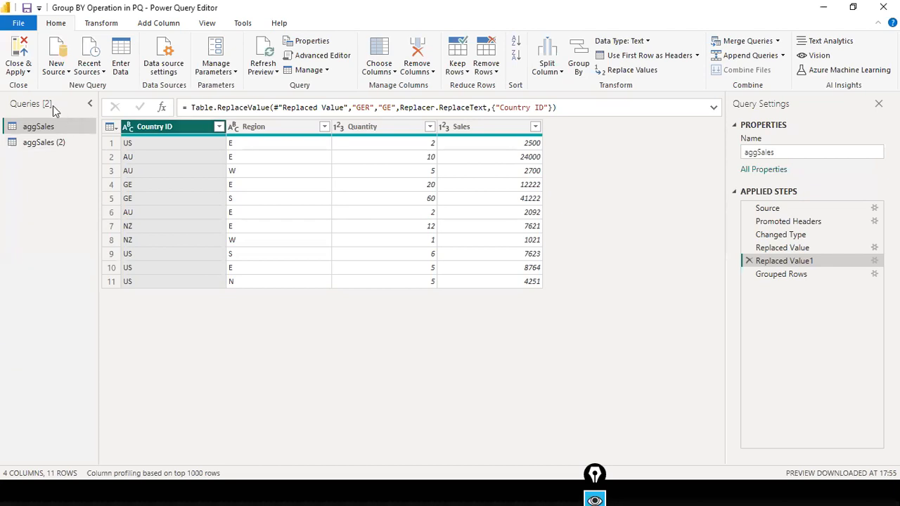
pyautogui.rightClick(20, 176)
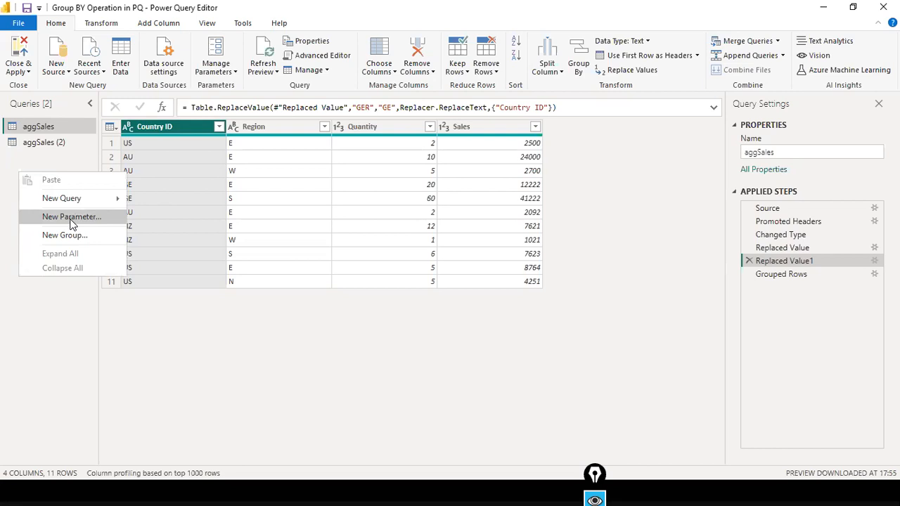
pyautogui.click(64, 157)
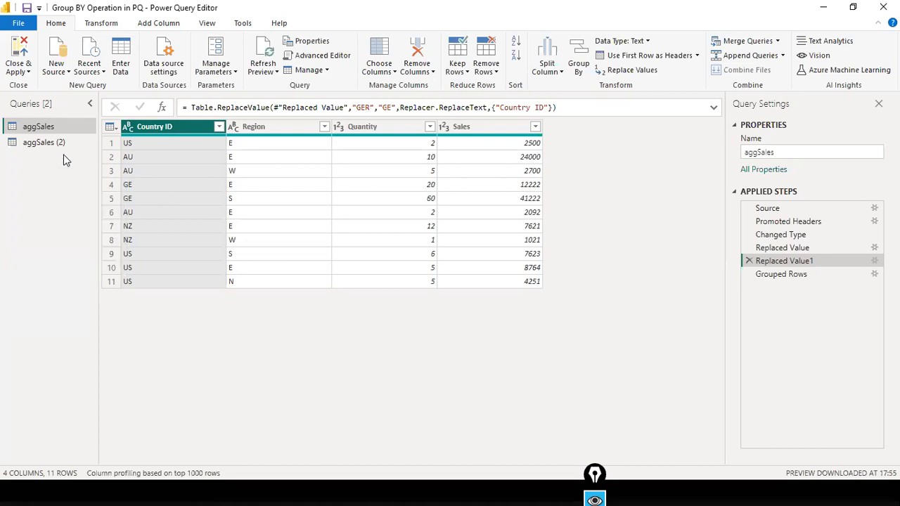
pyautogui.click(236, 72)
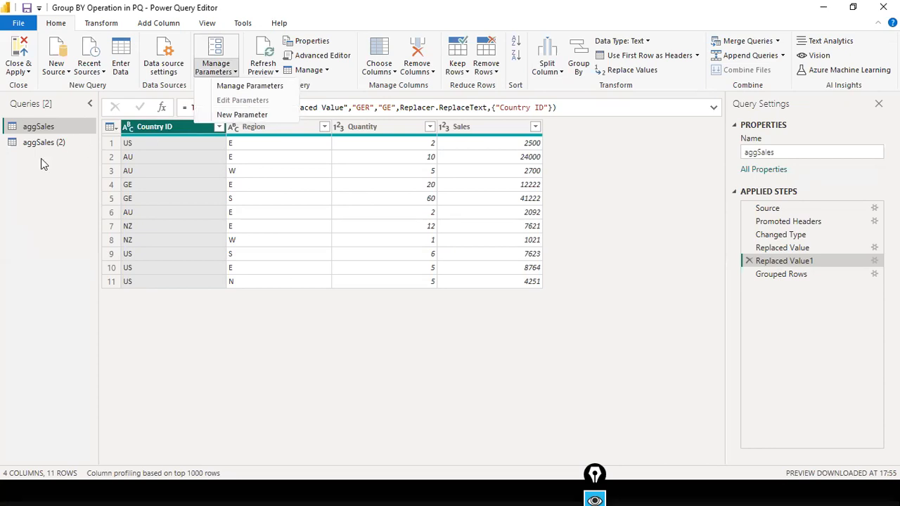
pyautogui.rightClick(31, 175)
pyautogui.rightClick(30, 173)
# Create a new parameter named CountryIDParam and set its type to Text.
pyautogui.click(47, 218)
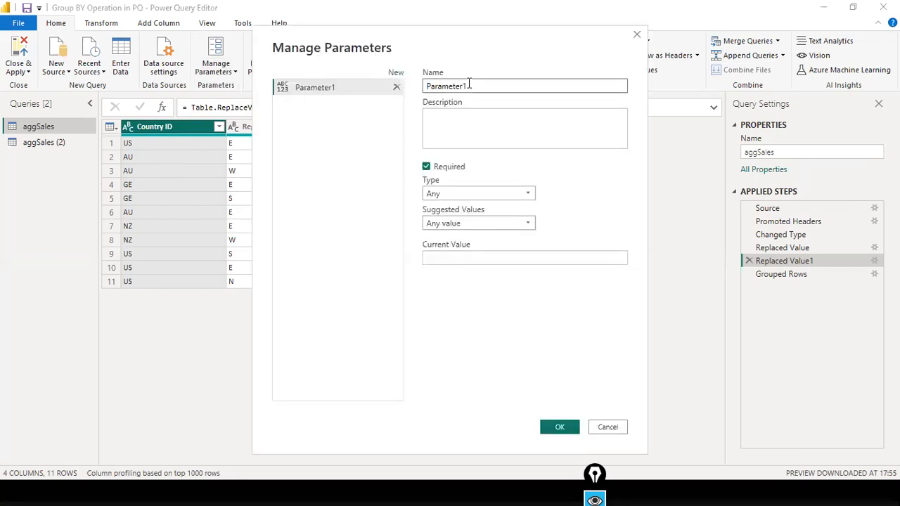
pyautogui.doubleClick(466, 84)
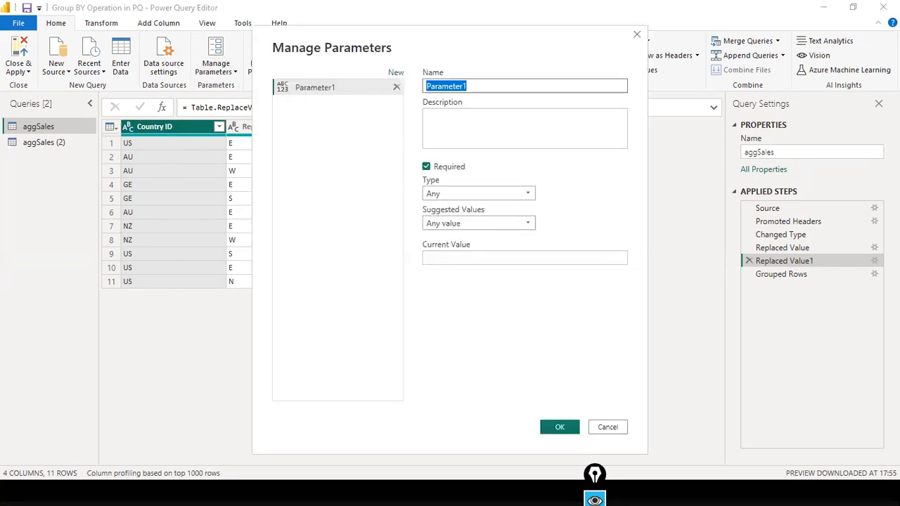
pyautogui.write('C')
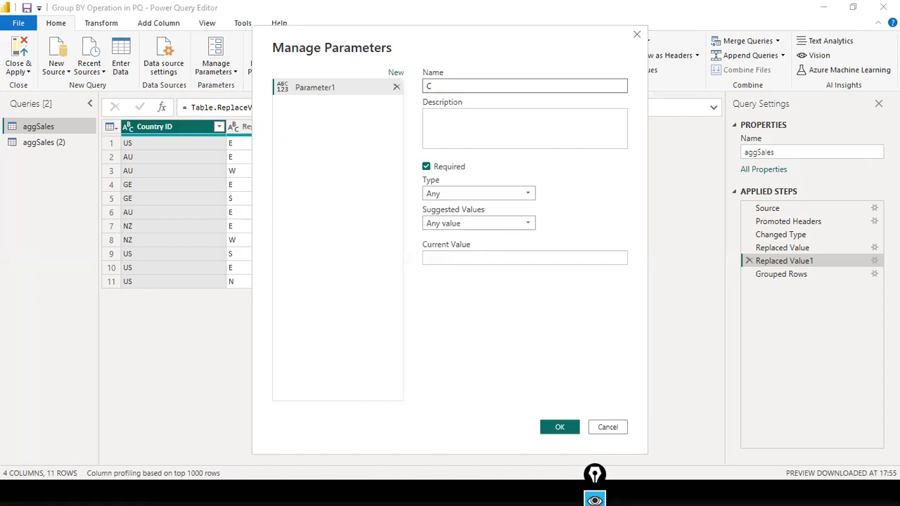
pyautogui.write('ountryIDParam')
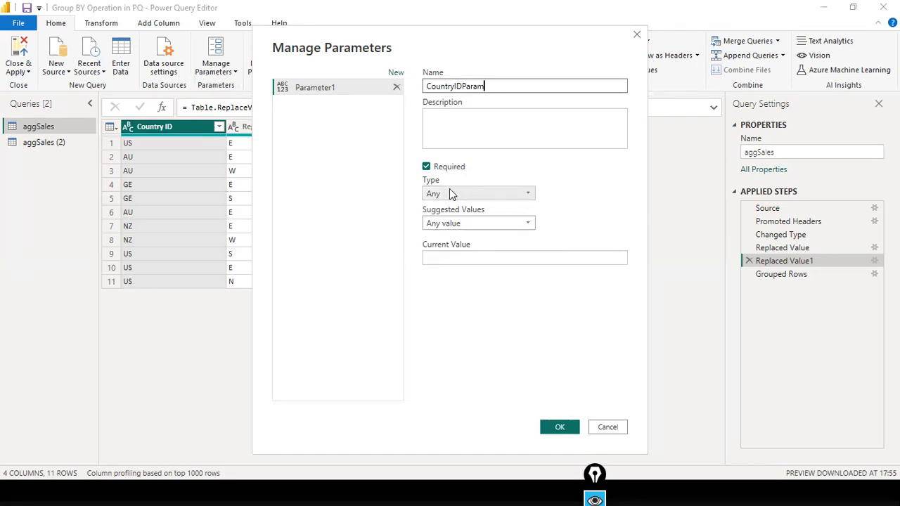
pyautogui.click(497, 195)
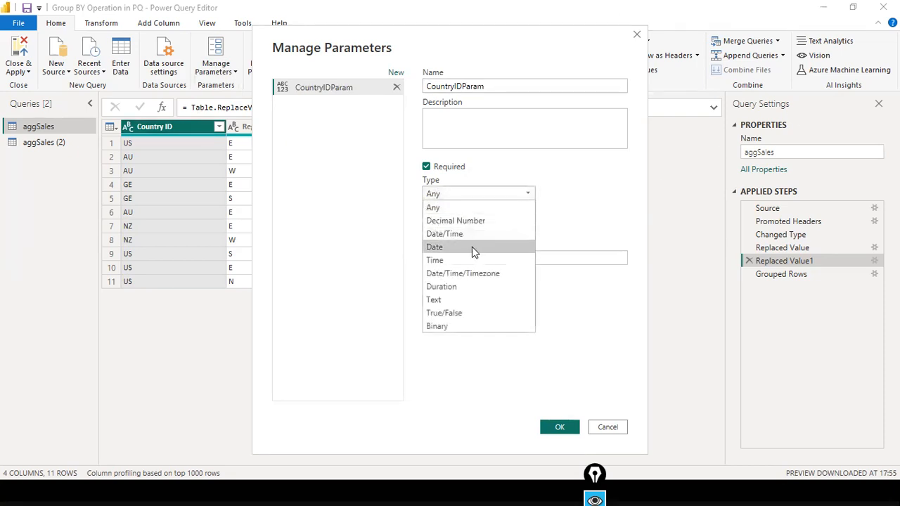
pyautogui.click(450, 299)
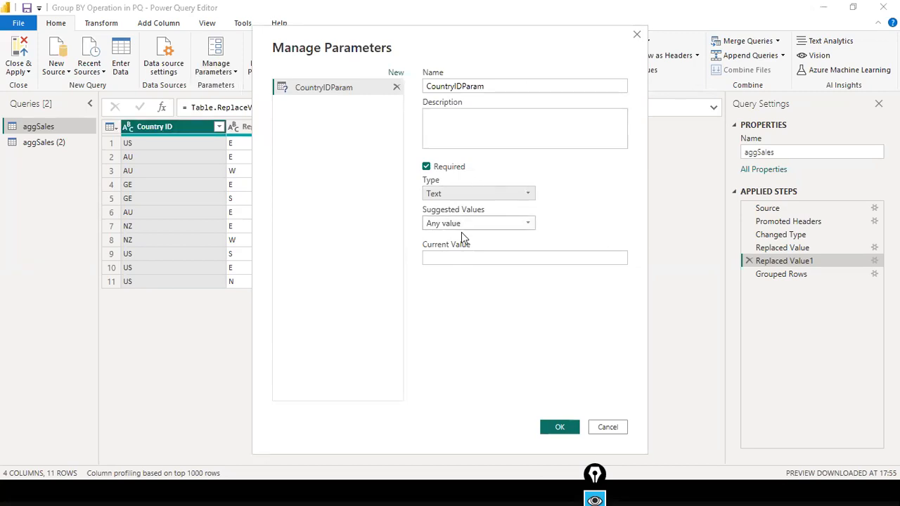
pyautogui.click(485, 224)
pyautogui.click(490, 226)
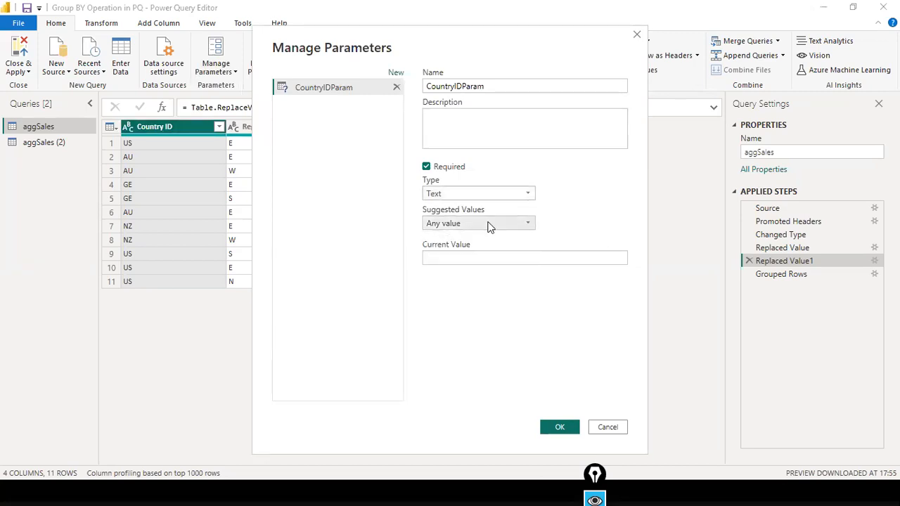
pyautogui.hotkey('alt', 'Tab')
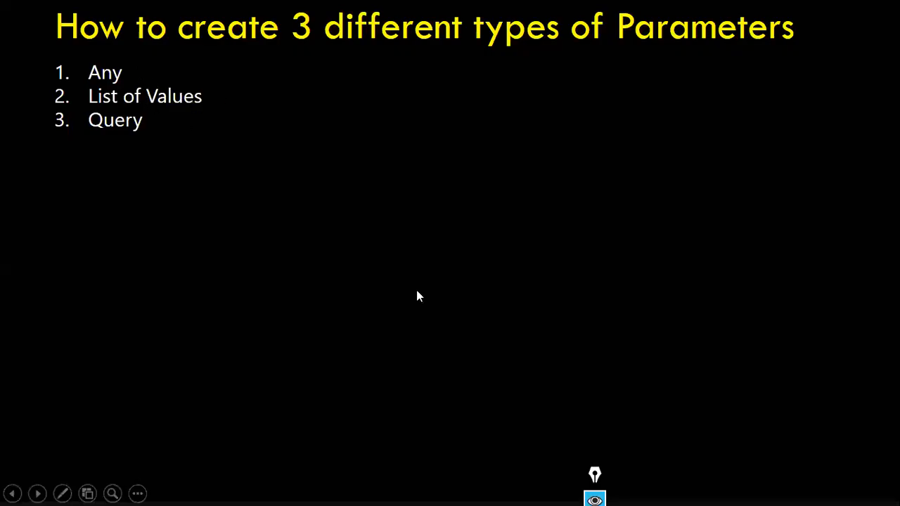
pyautogui.hotkey('alt', 'Tab')
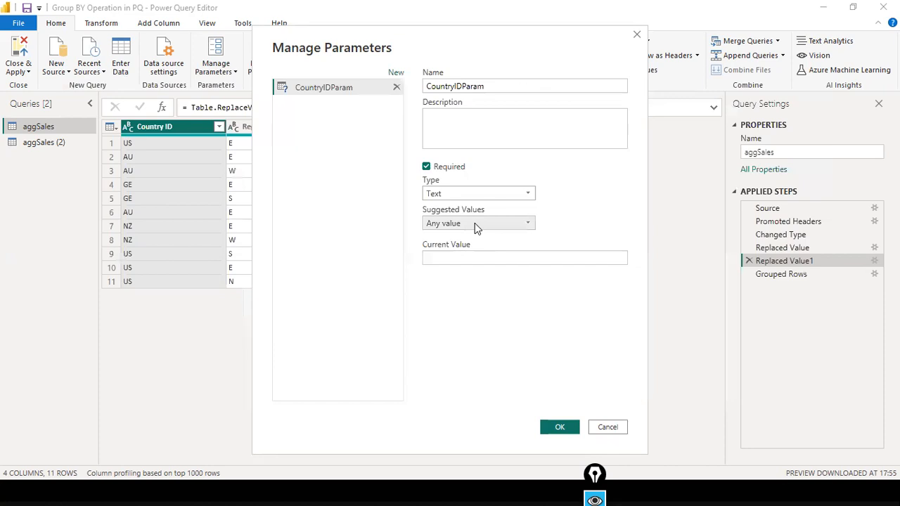
# Give CountryIDParam current value US, keep Suggested Values as Any value, and save it.
pyautogui.click(468, 257)
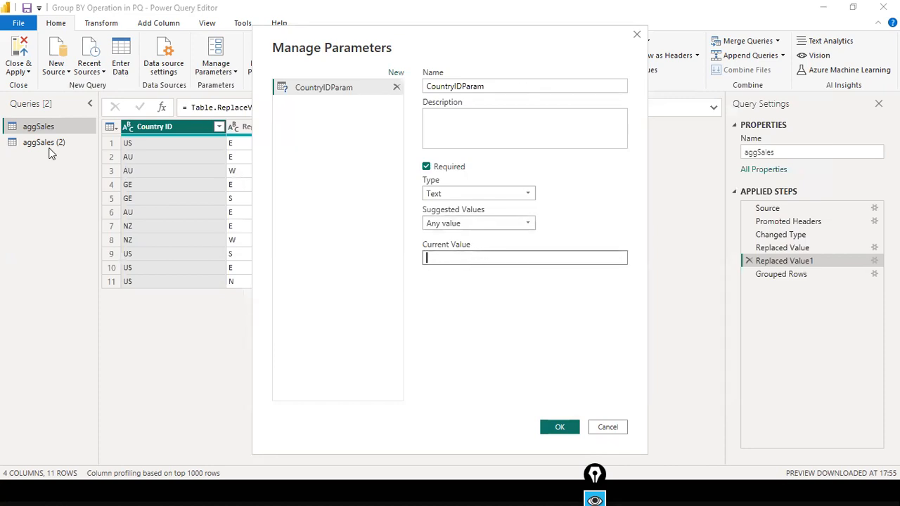
pyautogui.write('US')
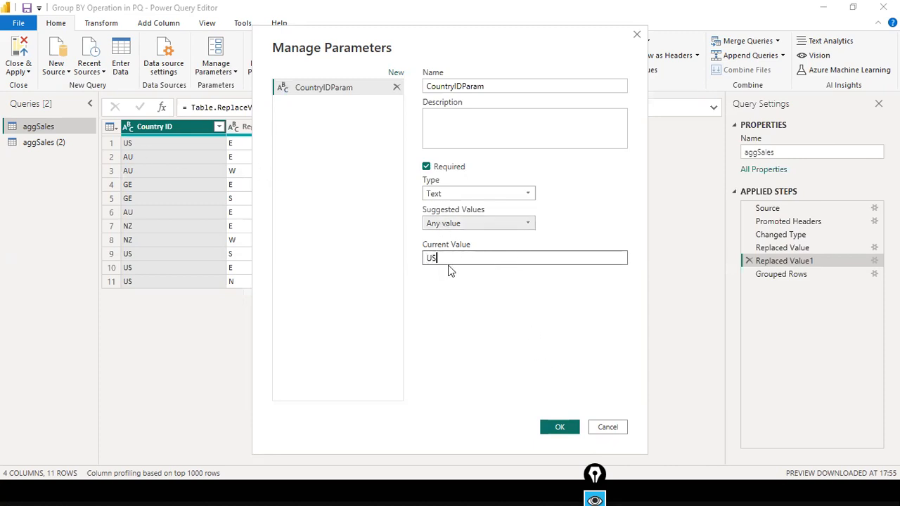
pyautogui.doubleClick(466, 259)
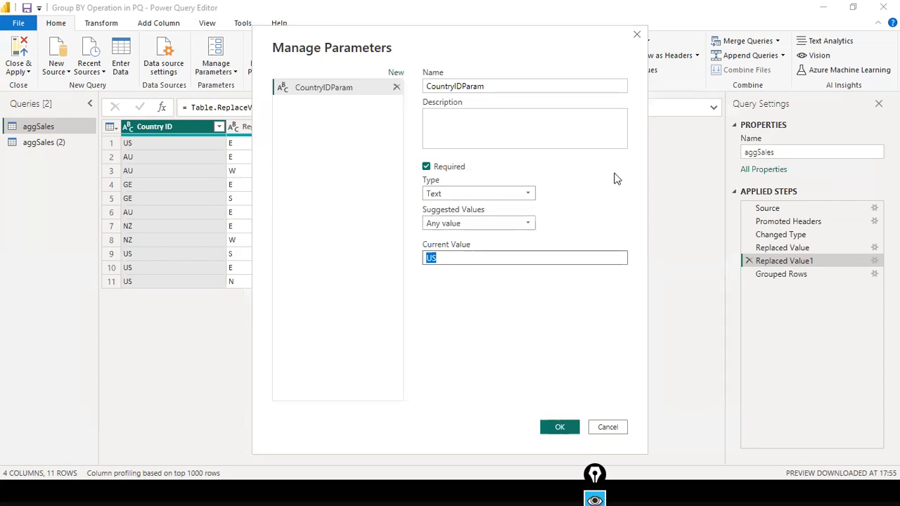
pyautogui.click(492, 88)
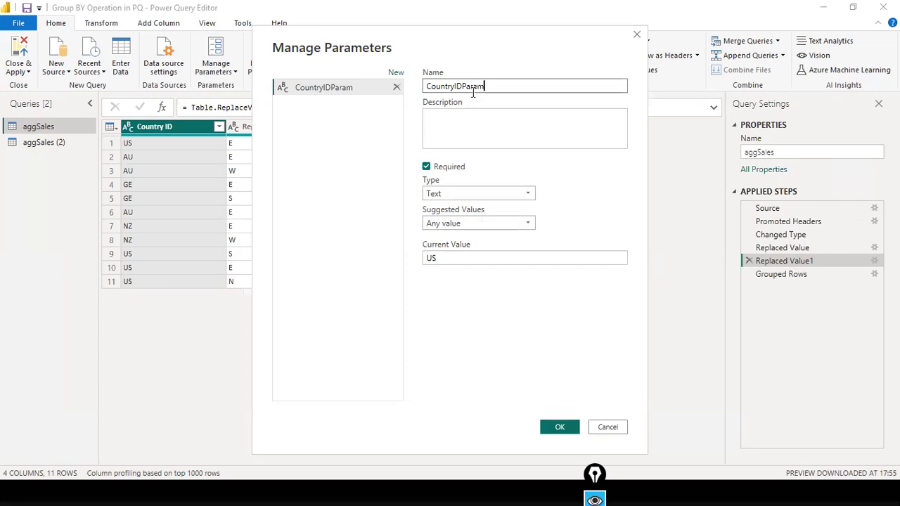
pyautogui.click(471, 222)
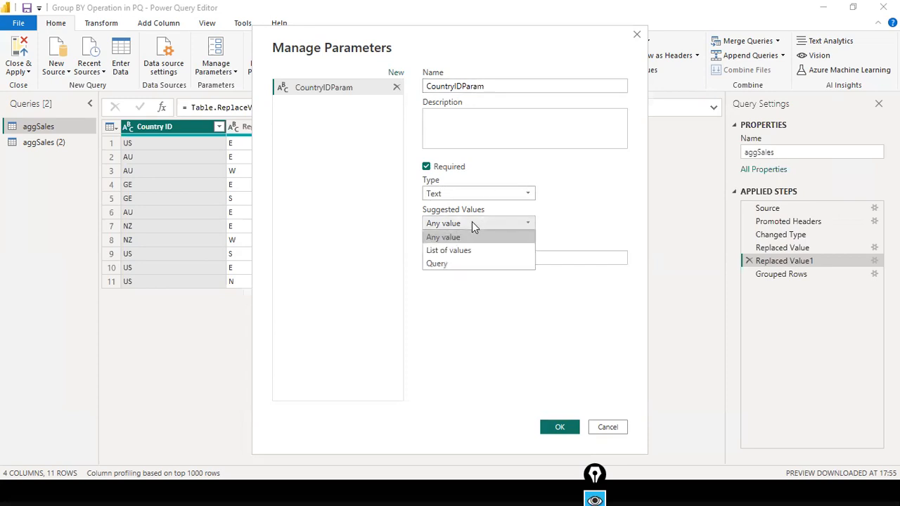
pyautogui.click(472, 238)
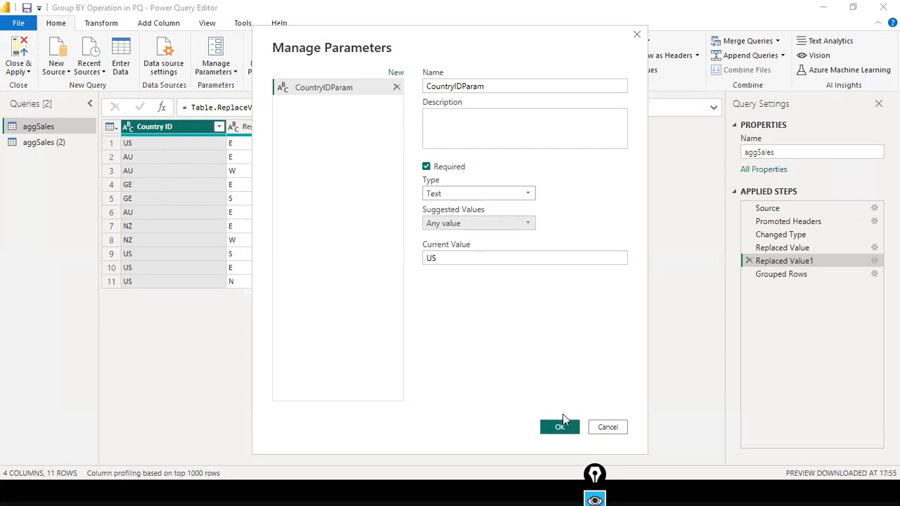
pyautogui.click(469, 260)
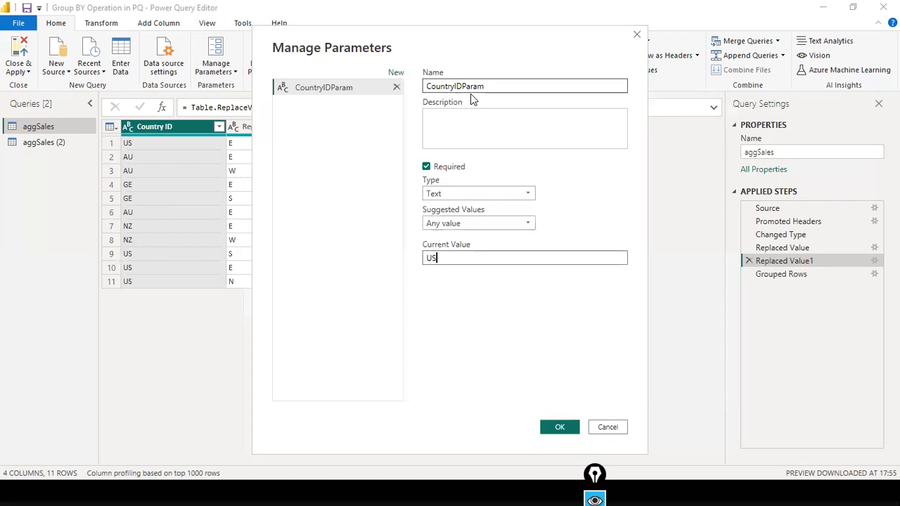
pyautogui.click(556, 426)
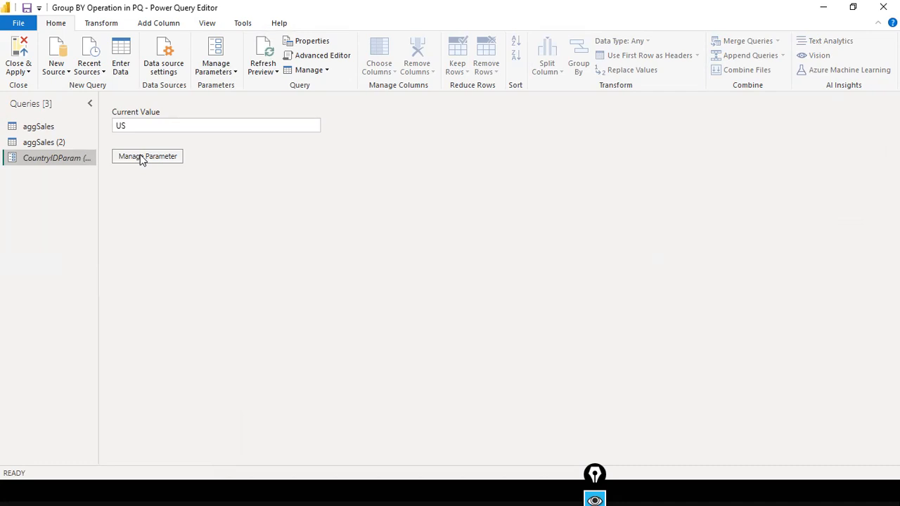
# Review CountryIDParam's settings, close the dialog unchanged, and select the aggSales query.
pyautogui.click(141, 159)
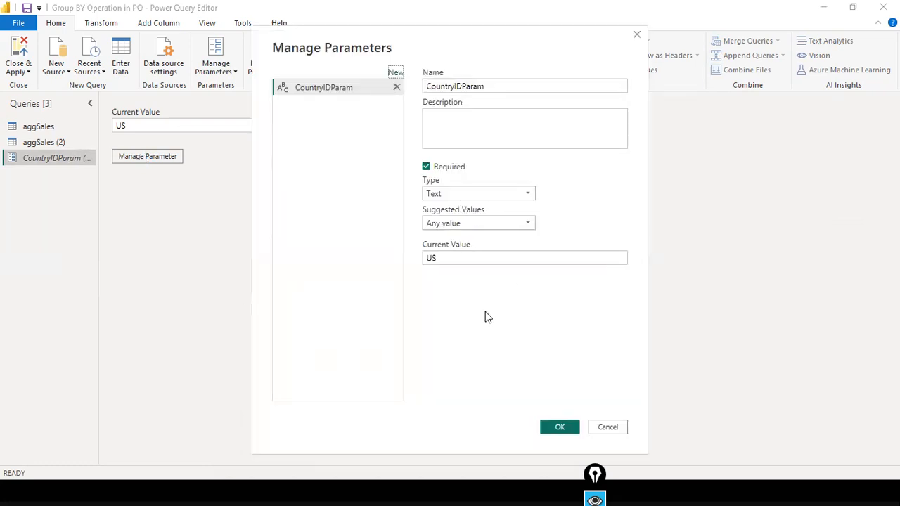
pyautogui.click(637, 35)
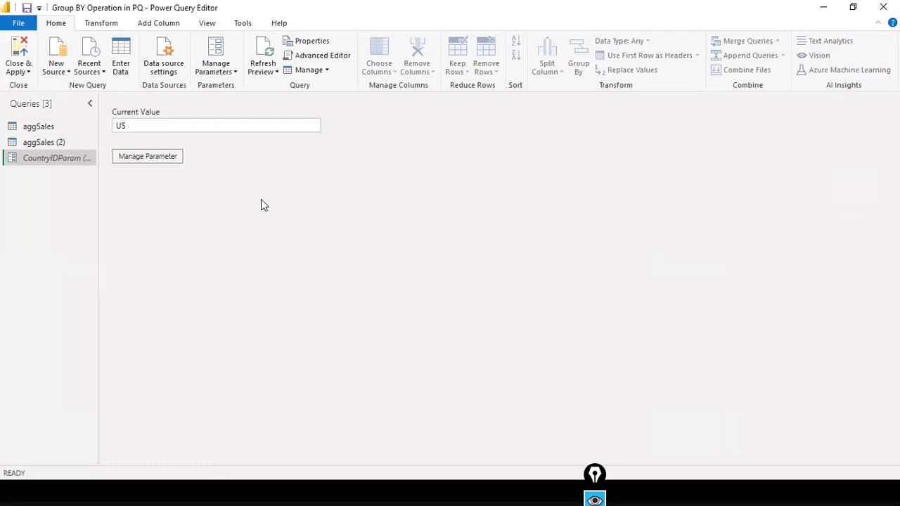
pyautogui.click(26, 130)
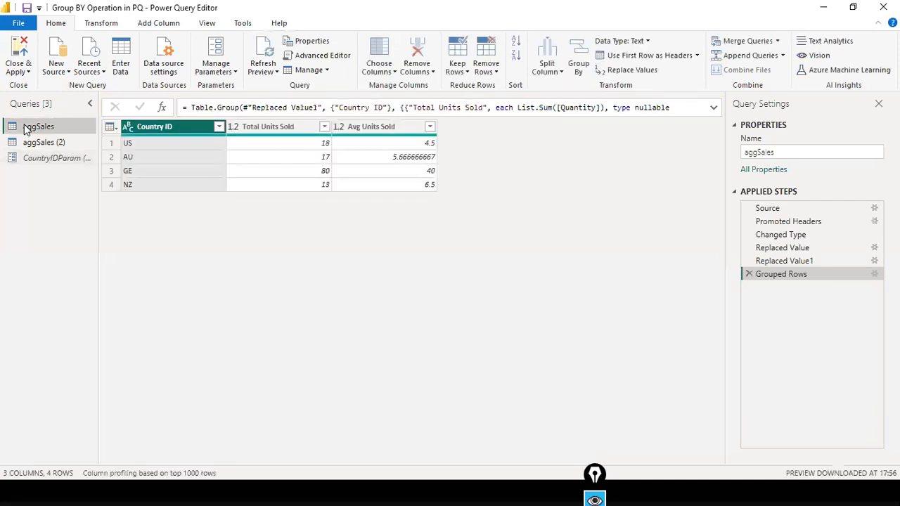
# Switch to aggSales (2) and start a Text Filters > Equals filter on Country ID.
pyautogui.click(44, 144)
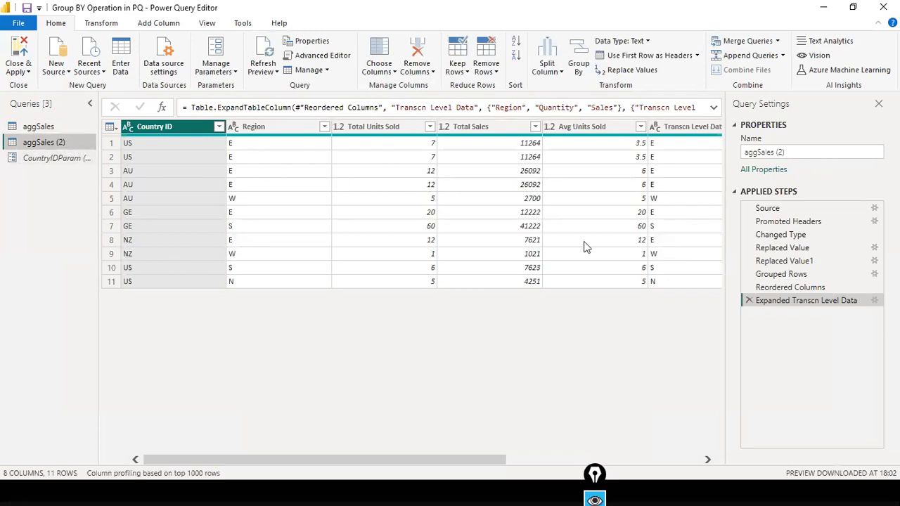
pyautogui.click(219, 128)
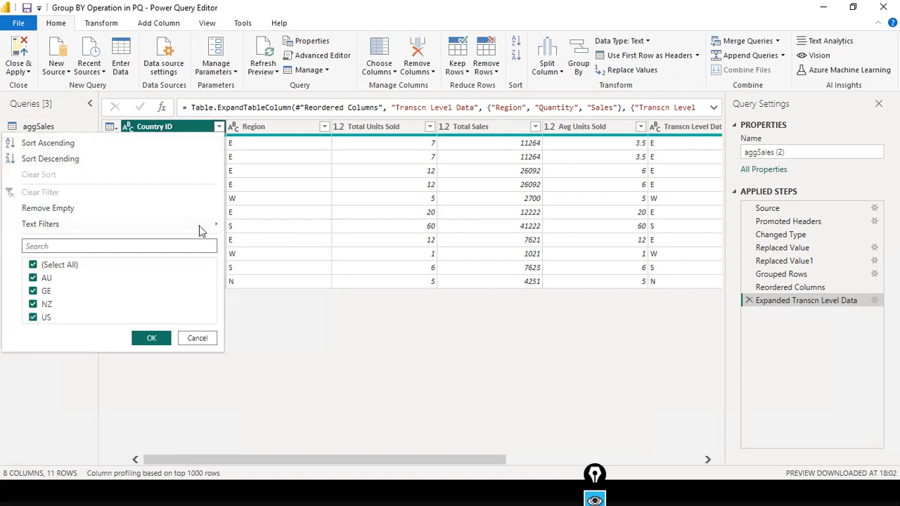
pyautogui.moveTo(218, 227)
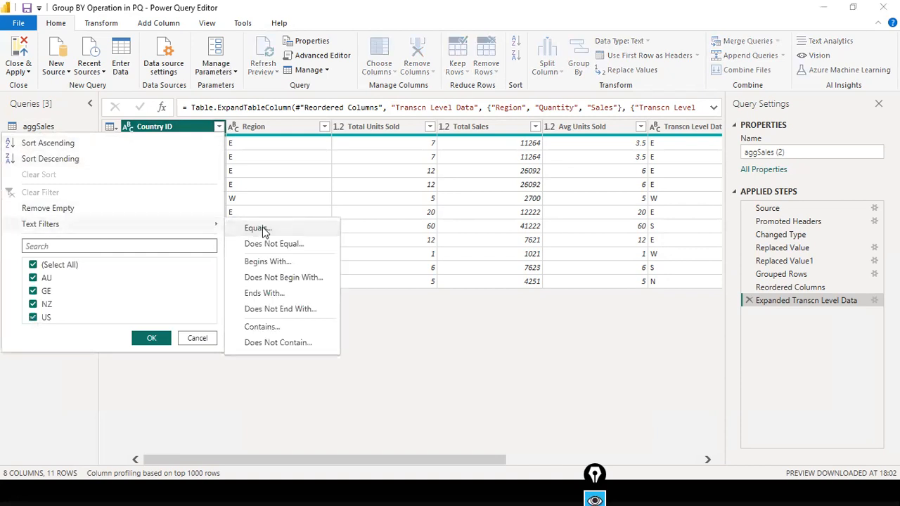
pyautogui.click(260, 229)
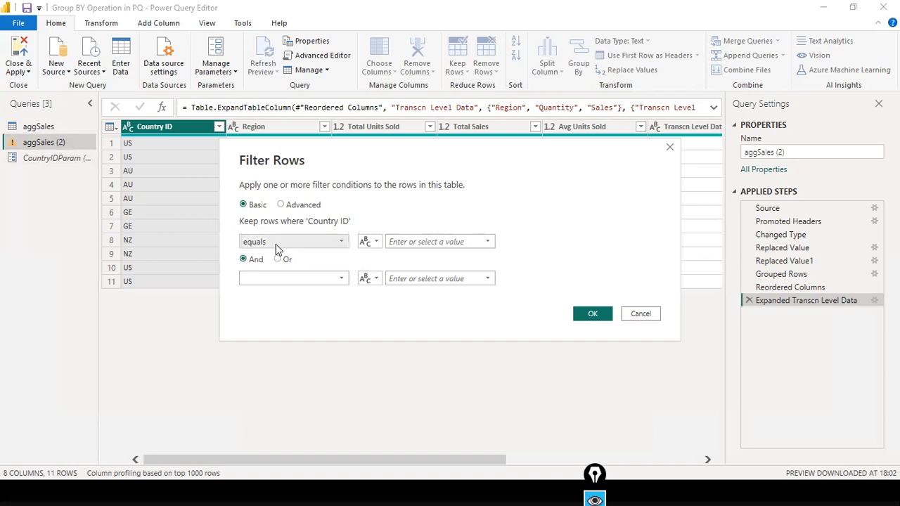
# Make the Country ID filter compare against the CountryIDParam parameter and apply it.
pyautogui.click(377, 242)
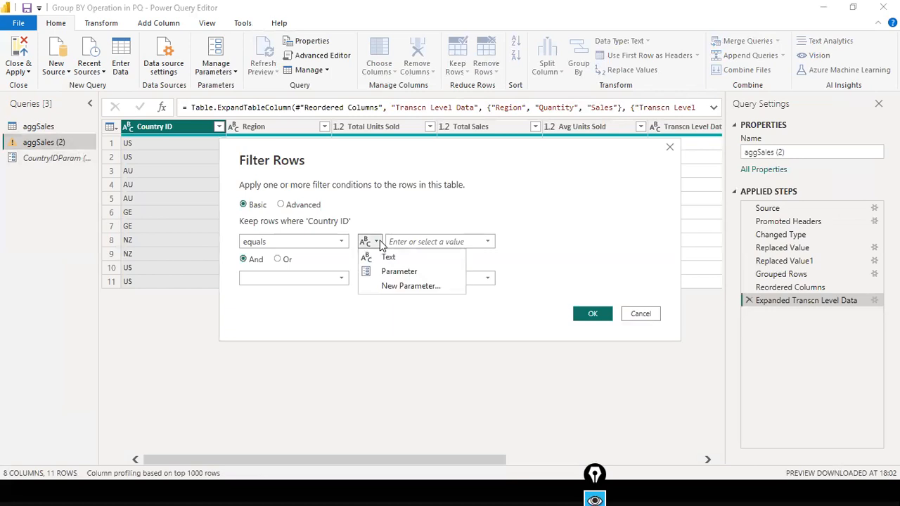
pyautogui.click(412, 273)
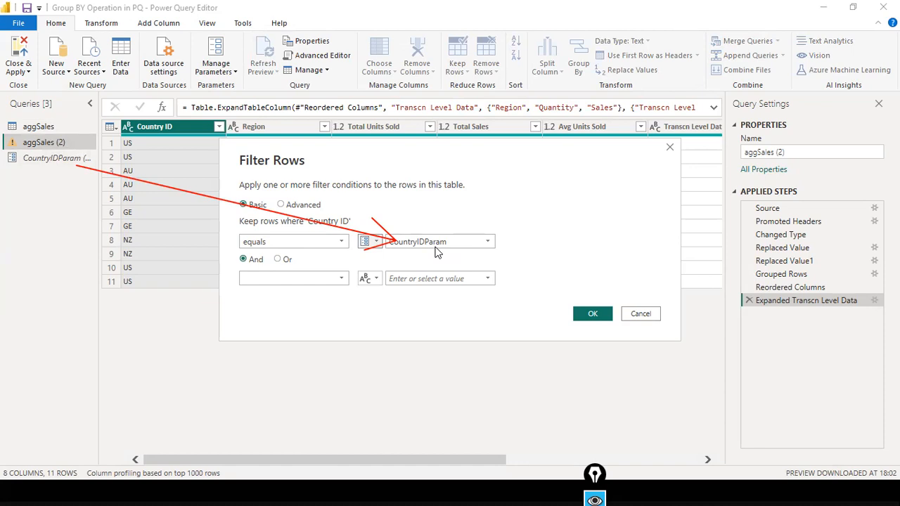
pyautogui.click(603, 313)
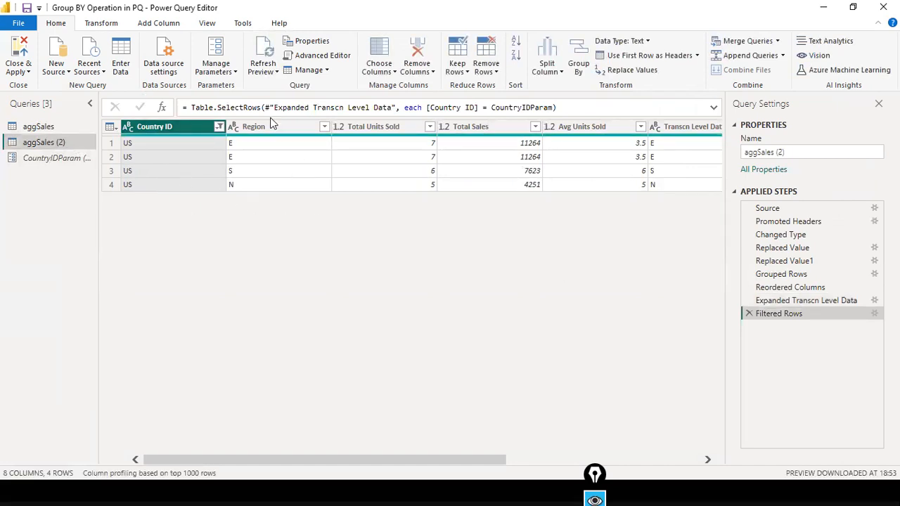
# Dismiss the File menu and switch windows back to Power BI Desktop.
pyautogui.click(15, 27)
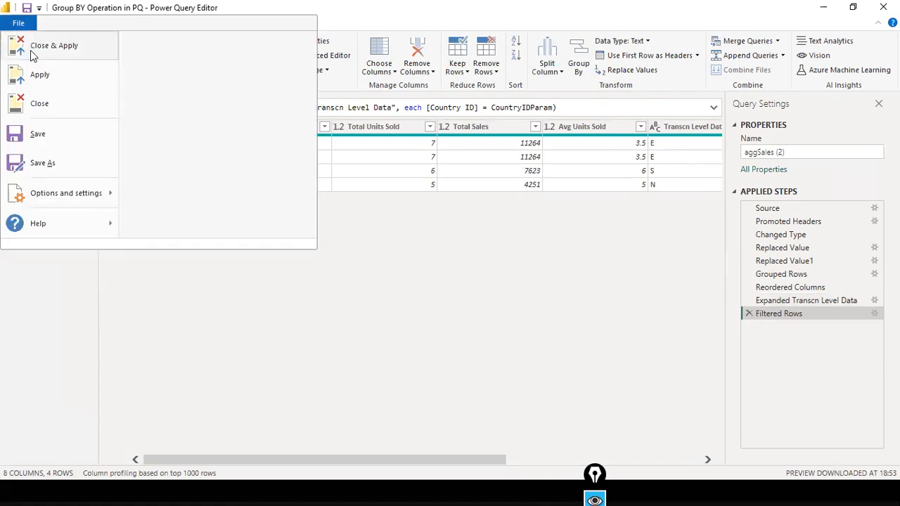
pyautogui.press('Escape')
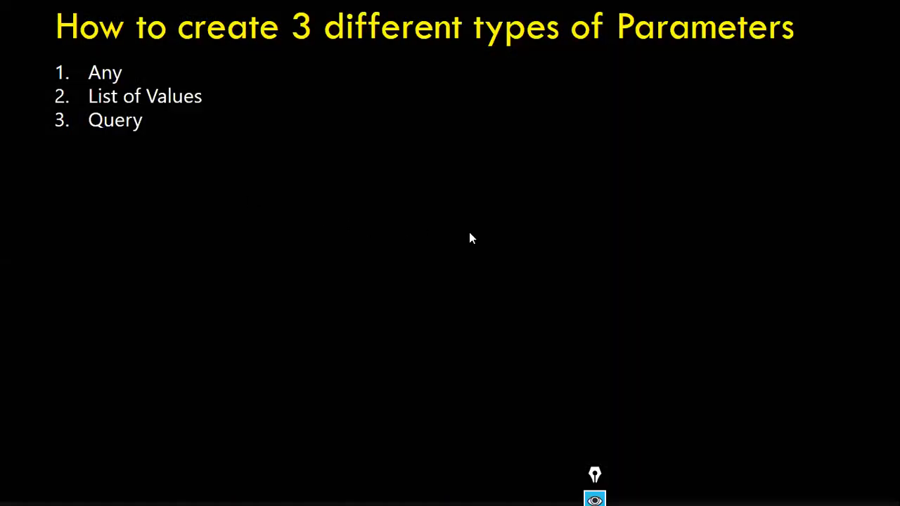
pyautogui.hotkey('alt', 'Tab')
pyautogui.hotkey('alt', 'Tab')
pyautogui.hotkey('alt', 'Tab')
pyautogui.hotkey('alt', 'Tab')
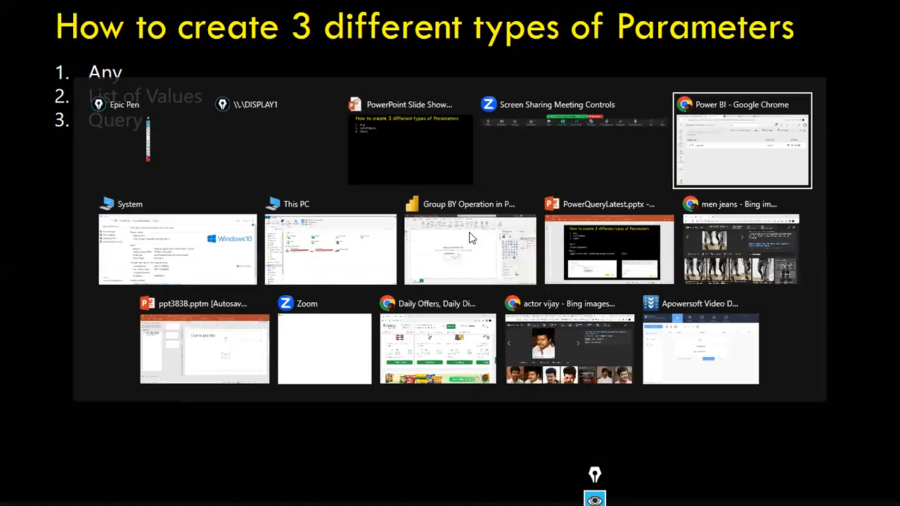
pyautogui.click(469, 233)
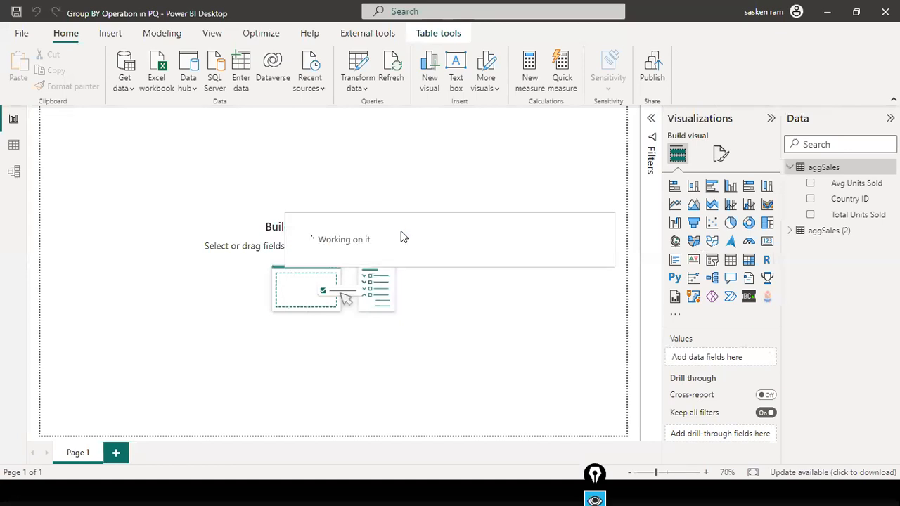
pyautogui.click(366, 89)
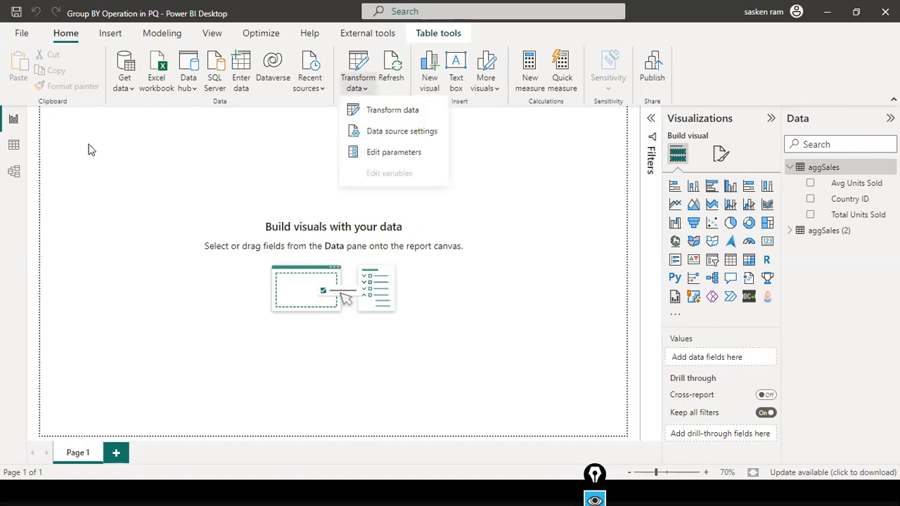
pyautogui.click(399, 153)
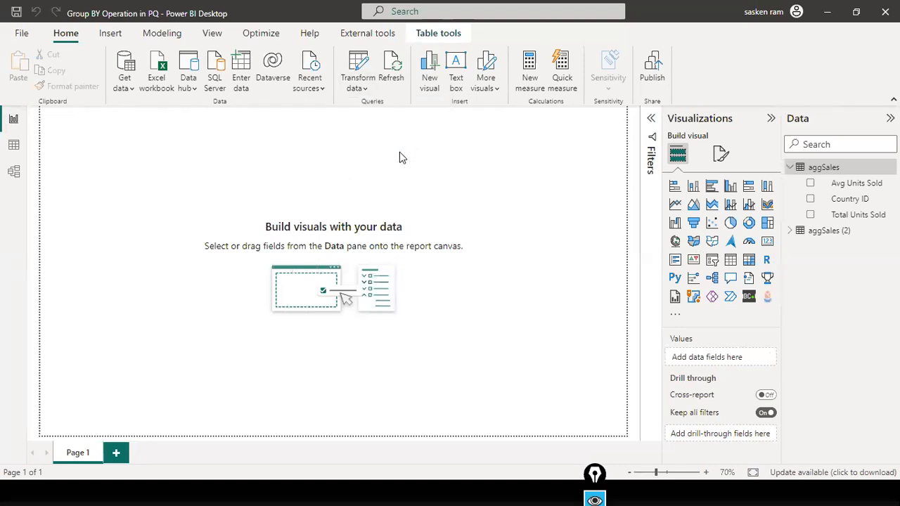
pyautogui.moveTo(261, 244); pyautogui.dragTo(207, 246)
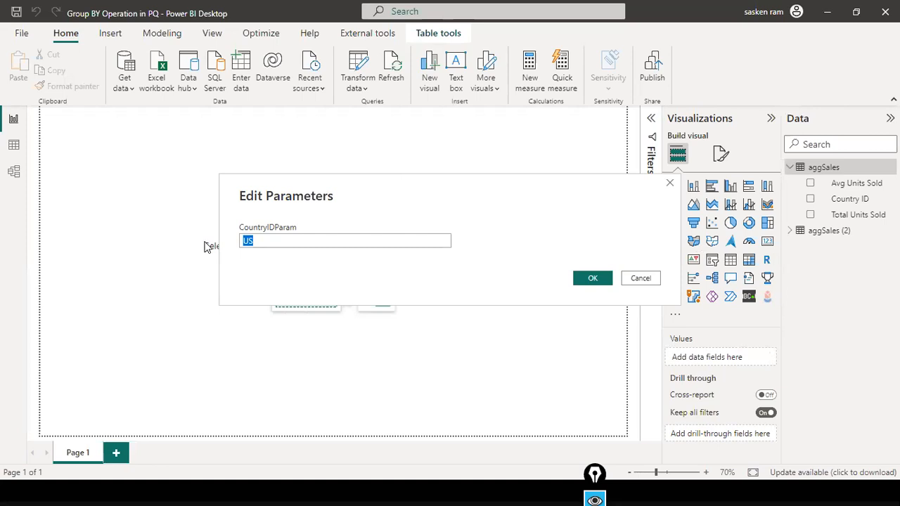
pyautogui.click(649, 279)
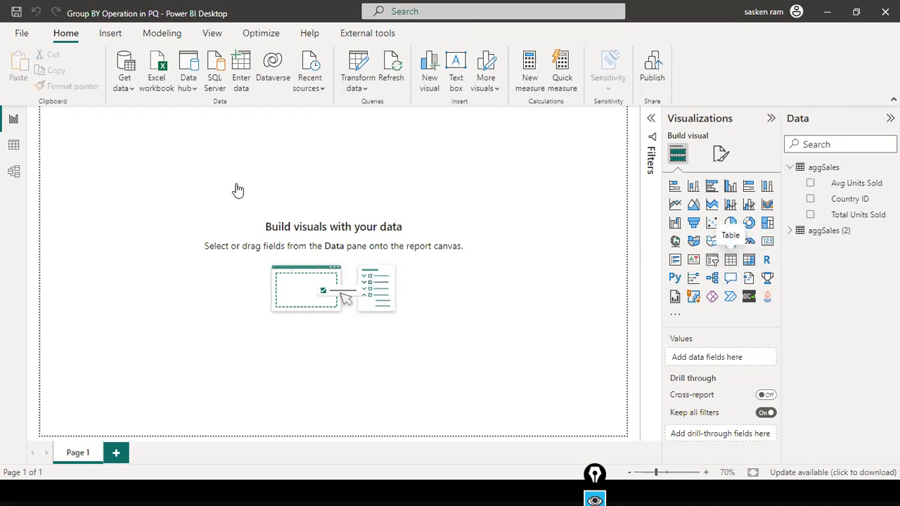
# Add a widened clustered column chart of Total Sales by Country ID from aggSales (2), then open Edit parameters.
pyautogui.moveTo(108, 165); pyautogui.dragTo(269, 233)
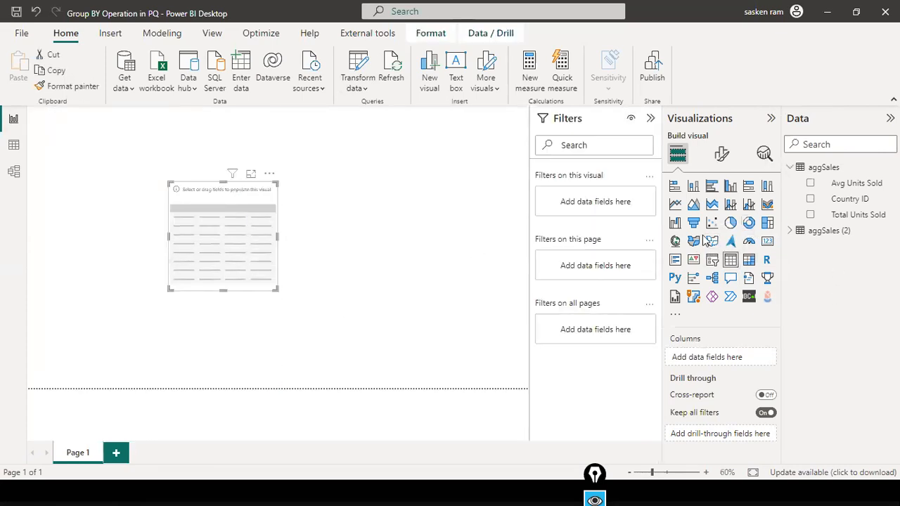
pyautogui.click(730, 185)
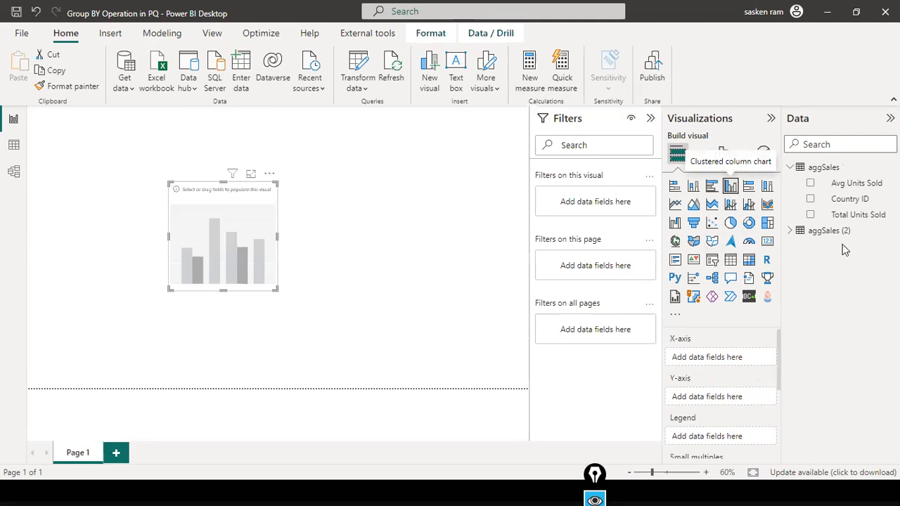
pyautogui.click(789, 231)
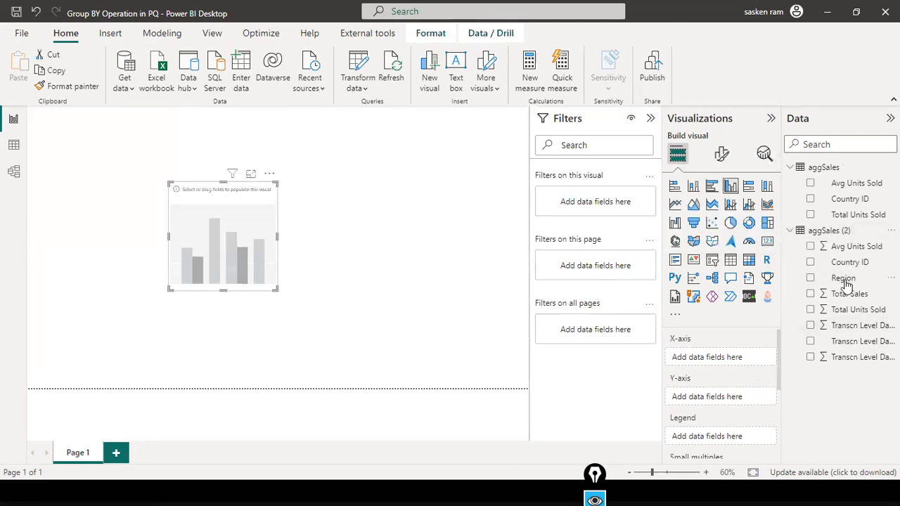
pyautogui.moveTo(852, 262); pyautogui.dragTo(230, 231)
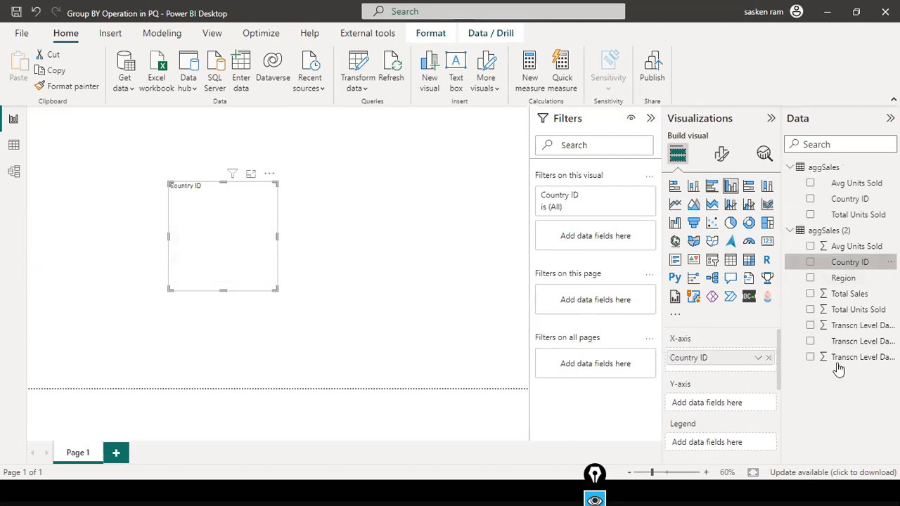
pyautogui.moveTo(843, 294); pyautogui.dragTo(266, 200)
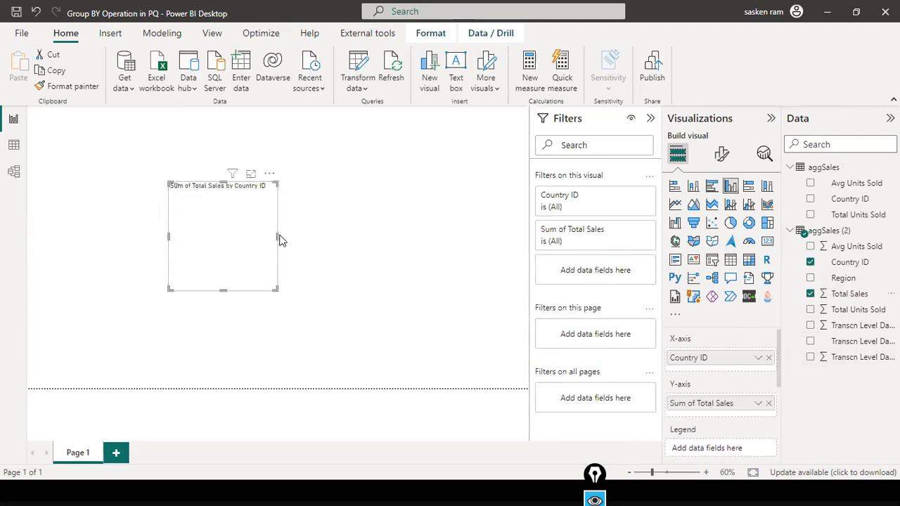
pyautogui.moveTo(278, 238); pyautogui.dragTo(368, 246)
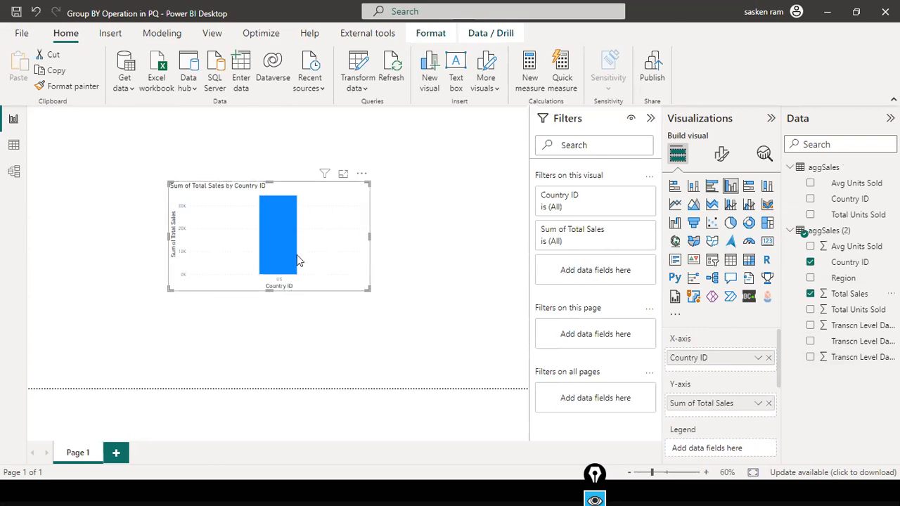
pyautogui.click(365, 87)
pyautogui.click(389, 158)
# Replace CountryIDParam's US value with AU in Edit Parameters and confirm.
pyautogui.moveTo(307, 242); pyautogui.dragTo(228, 239)
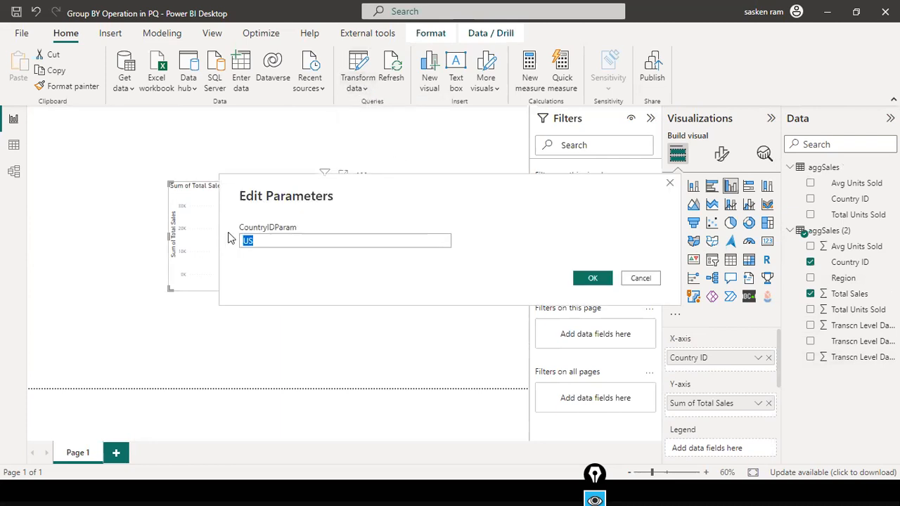
pyautogui.write('AU')
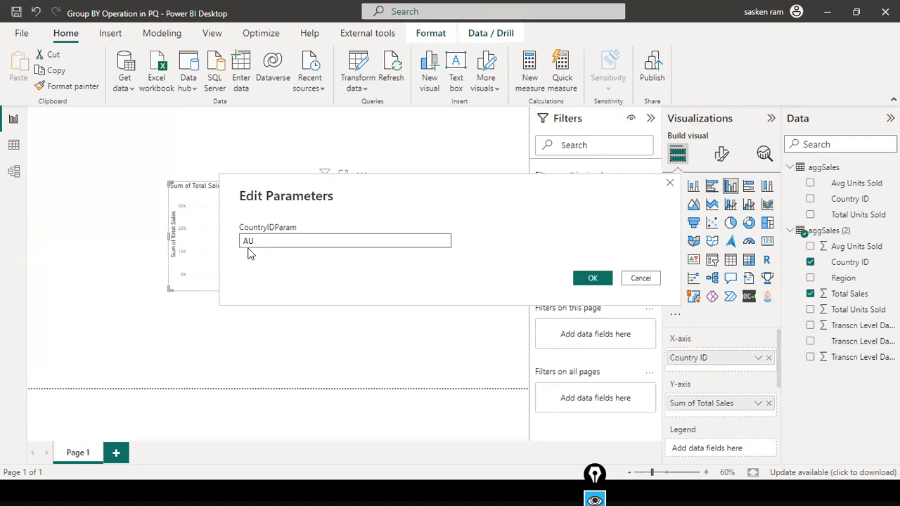
pyautogui.moveTo(256, 241); pyautogui.dragTo(203, 239)
pyautogui.click(309, 228)
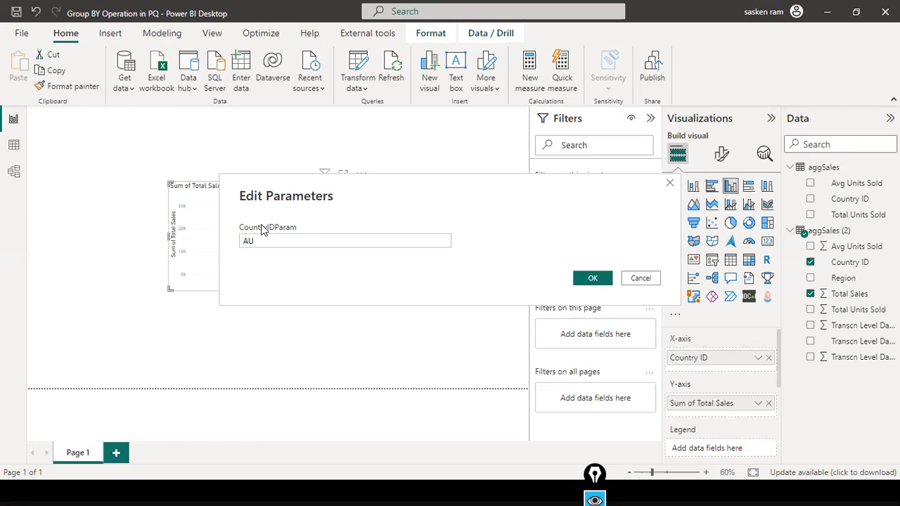
pyautogui.moveTo(271, 243); pyautogui.dragTo(237, 243)
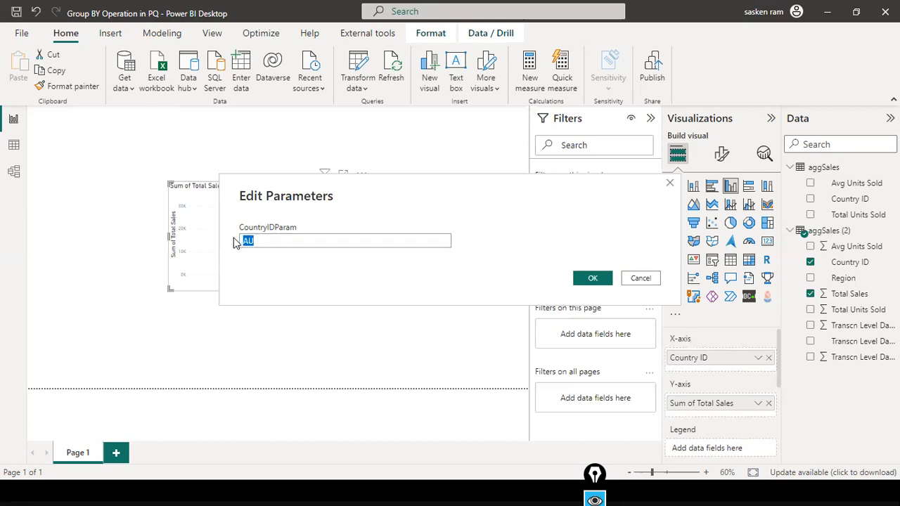
pyautogui.write('US')
pyautogui.click(591, 278)
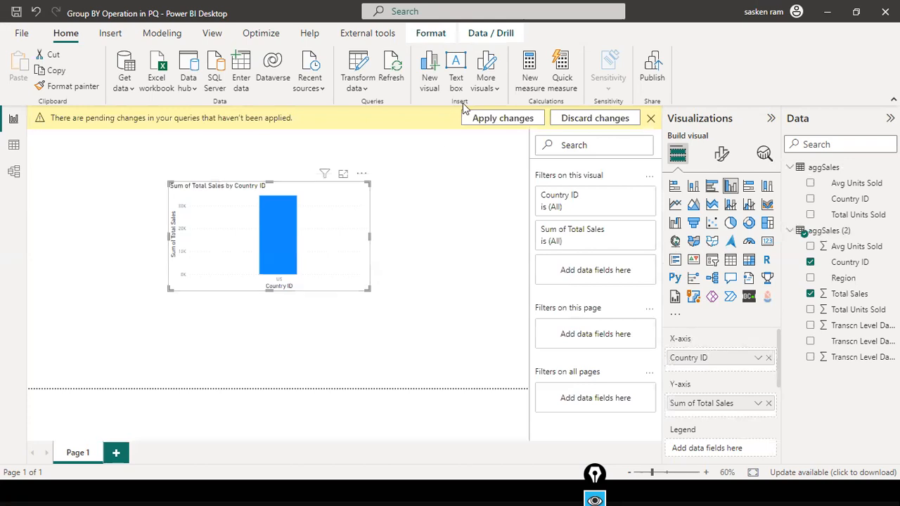
# Apply the pending changes so the chart shows AU, then nudge the chart left.
pyautogui.click(498, 119)
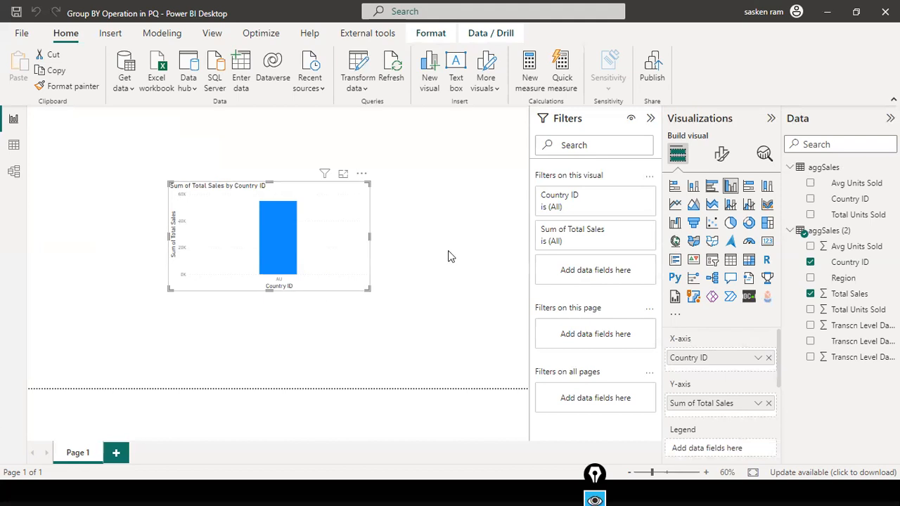
pyautogui.moveTo(296, 276); pyautogui.dragTo(267, 287)
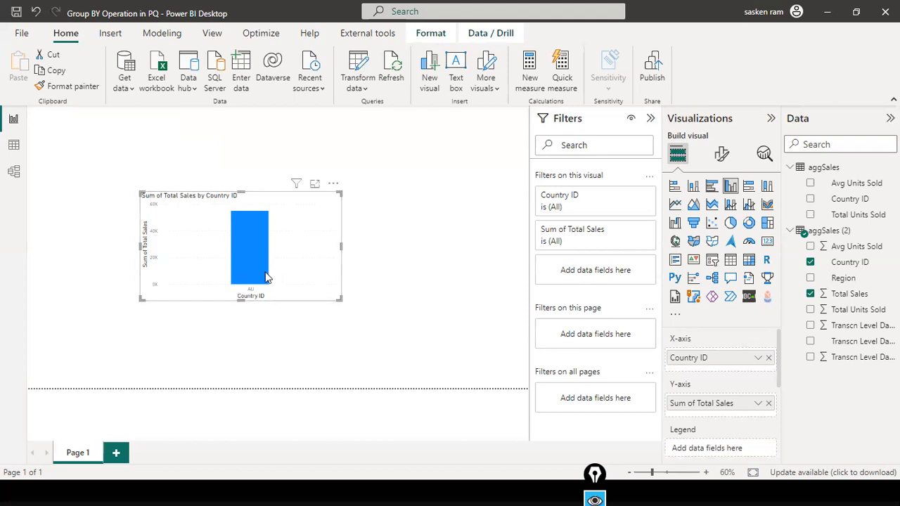
pyautogui.moveTo(296, 267)
pyautogui.moveTo(320, 255); pyautogui.dragTo(303, 256)
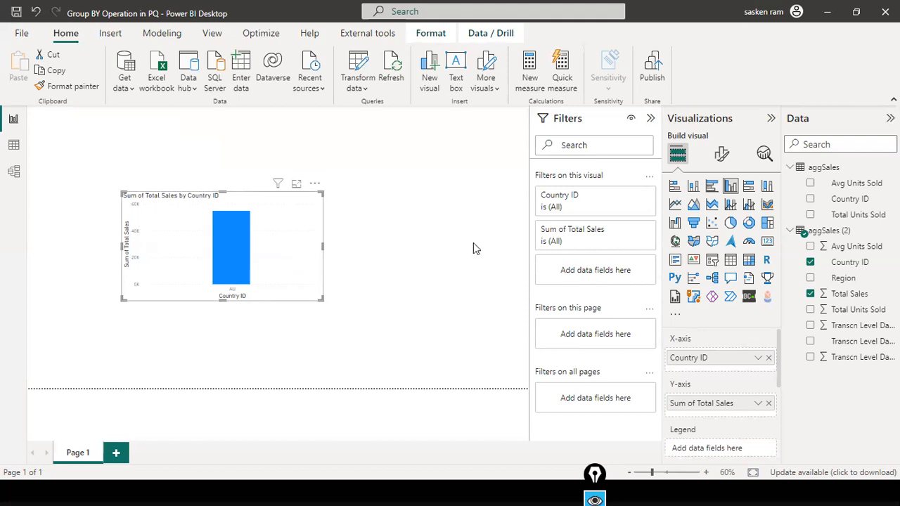
pyautogui.click(365, 89)
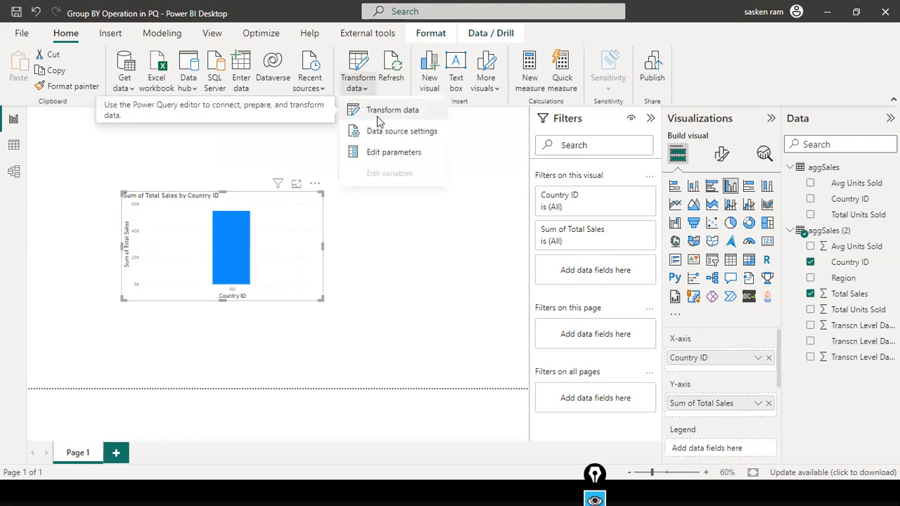
# Review CountryIDParam's AU value in Edit Parameters and cancel, keeping the single AU bar chart.
pyautogui.click(377, 117)
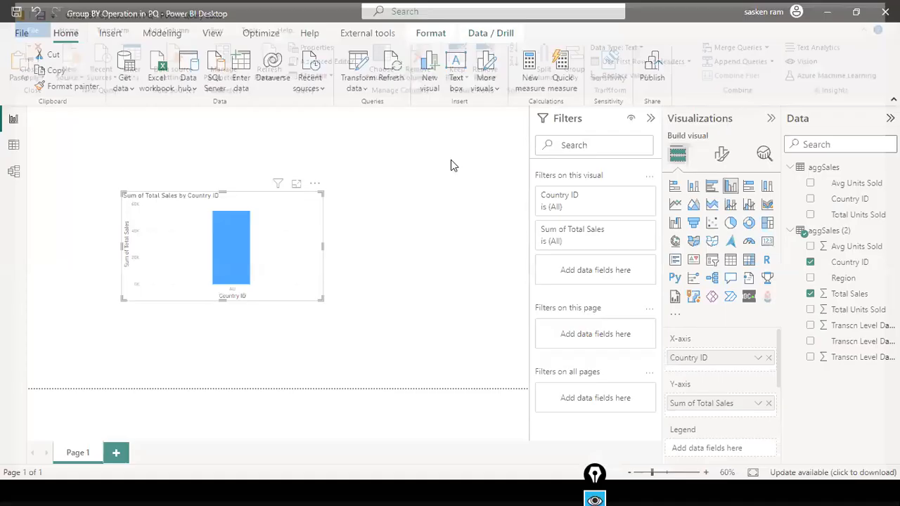
pyautogui.click(315, 328)
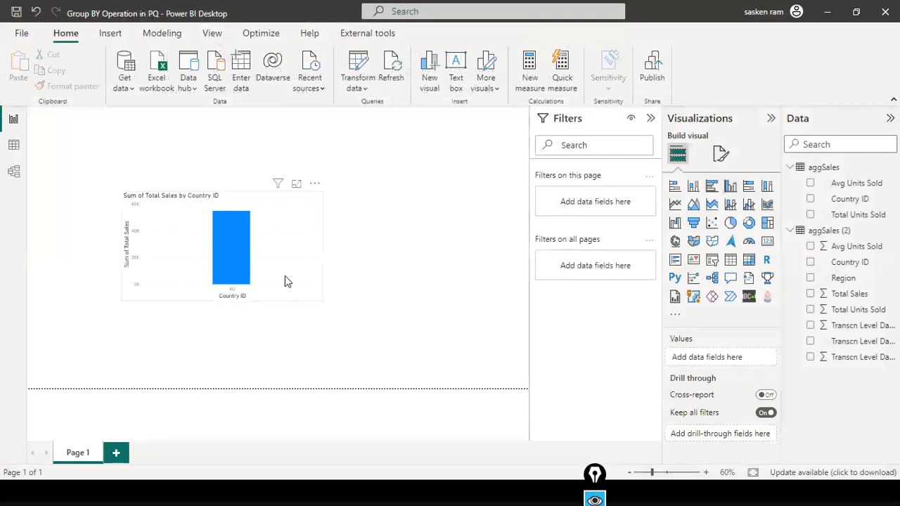
pyautogui.click(320, 250)
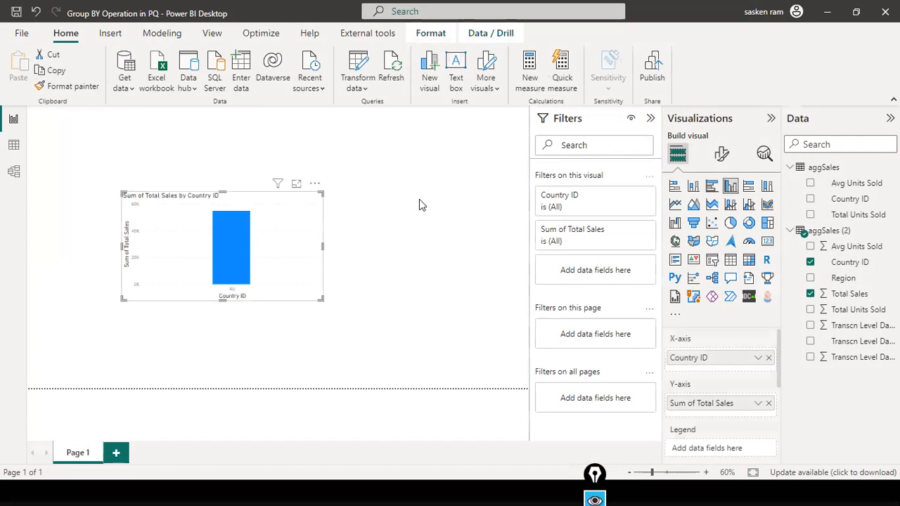
pyautogui.click(365, 88)
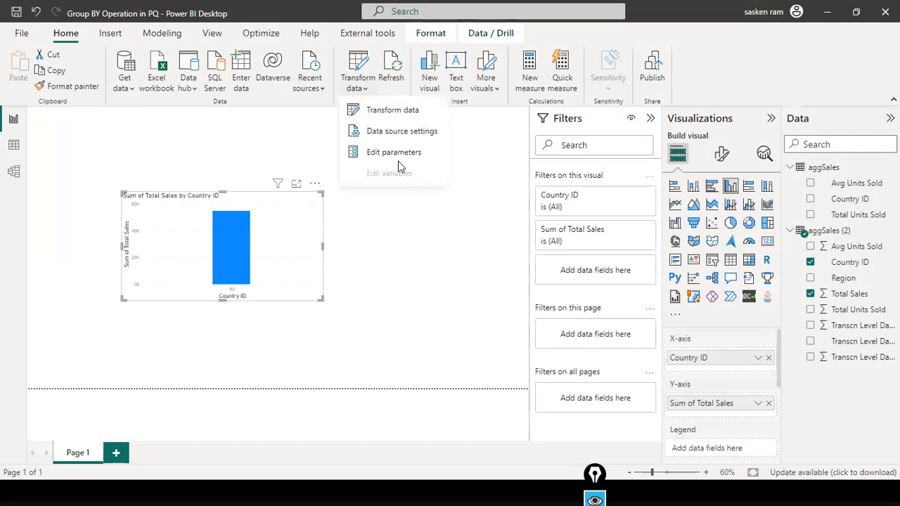
pyautogui.click(399, 161)
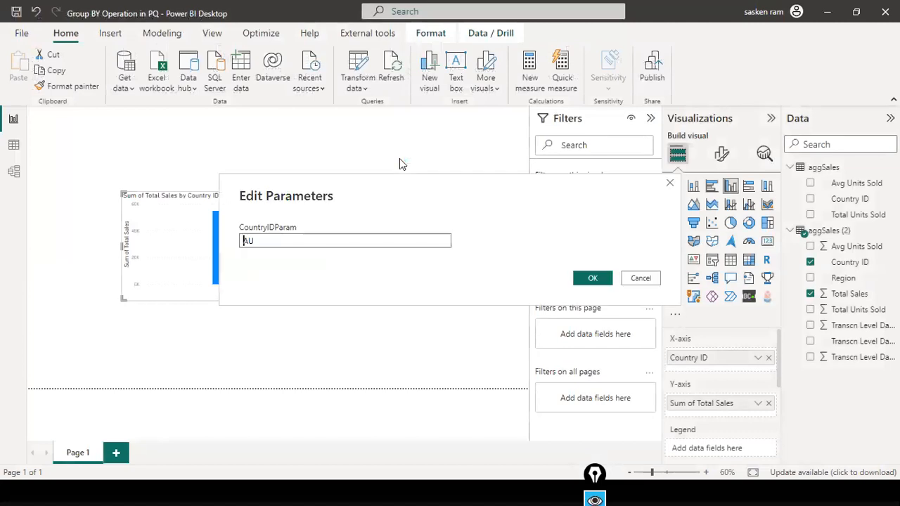
pyautogui.doubleClick(250, 241)
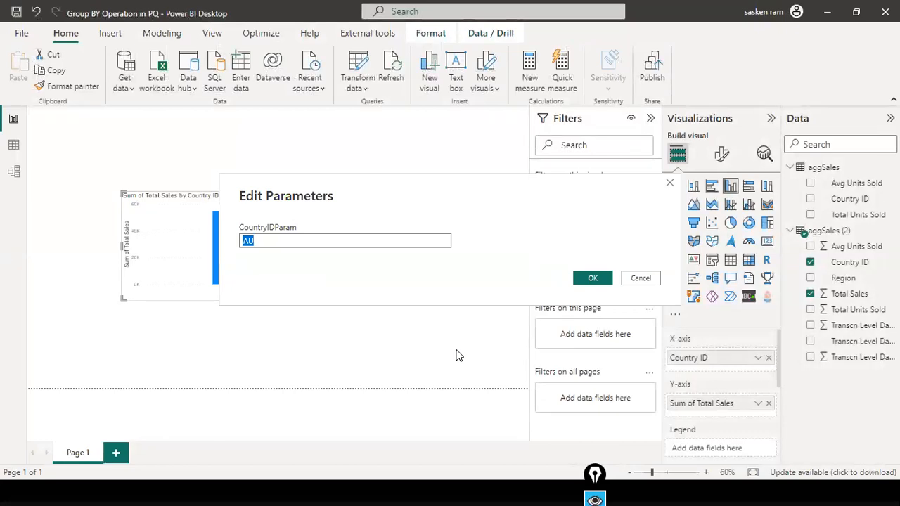
pyautogui.moveTo(314, 241); pyautogui.dragTo(235, 235)
pyautogui.click(265, 243)
pyautogui.click(639, 277)
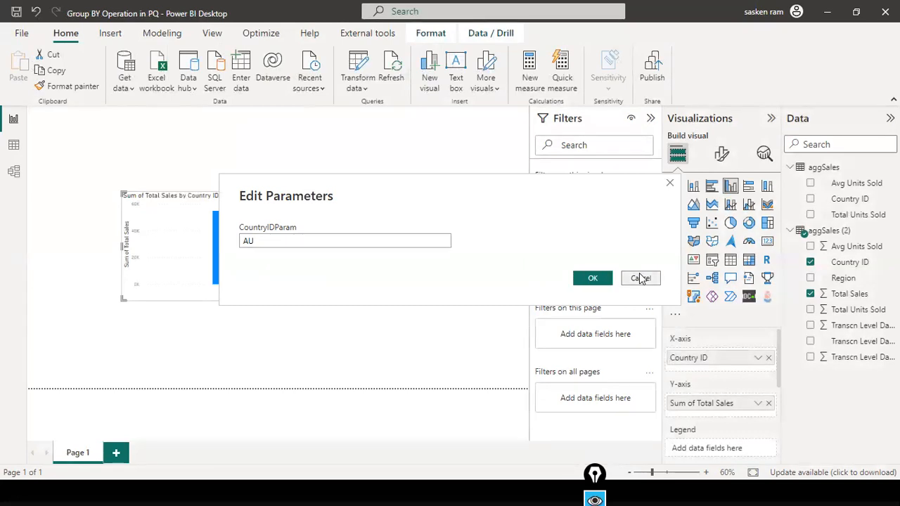
pyautogui.click(472, 264)
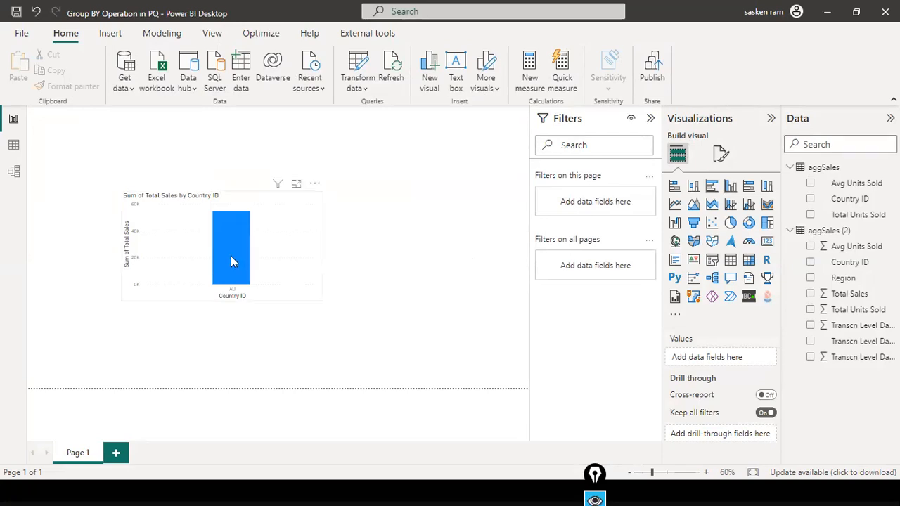
pyautogui.moveTo(232, 261)
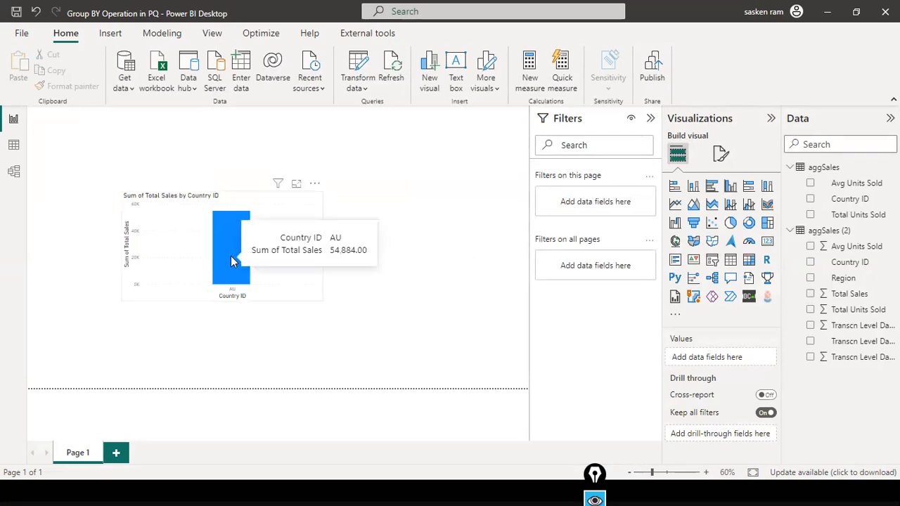
# Set CountryIDParam to AU in Edit Parameters and apply the pending changes.
pyautogui.click(358, 83)
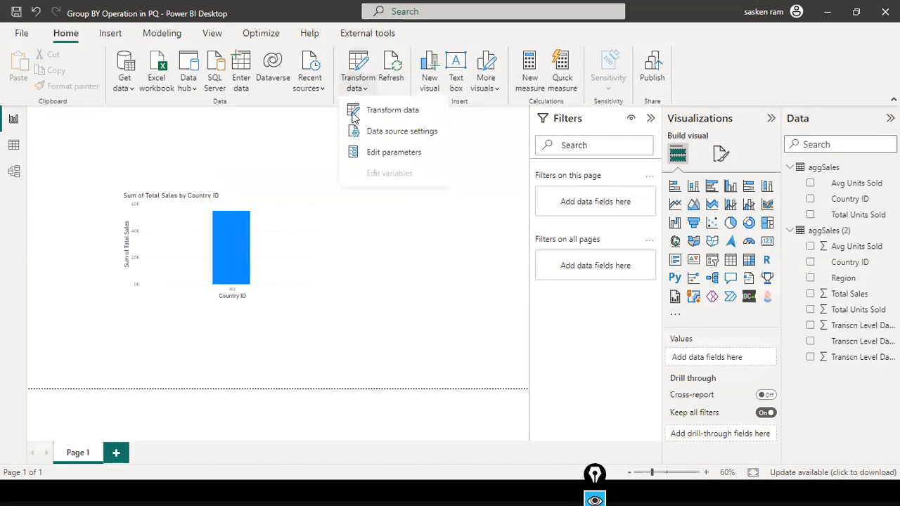
pyautogui.click(371, 150)
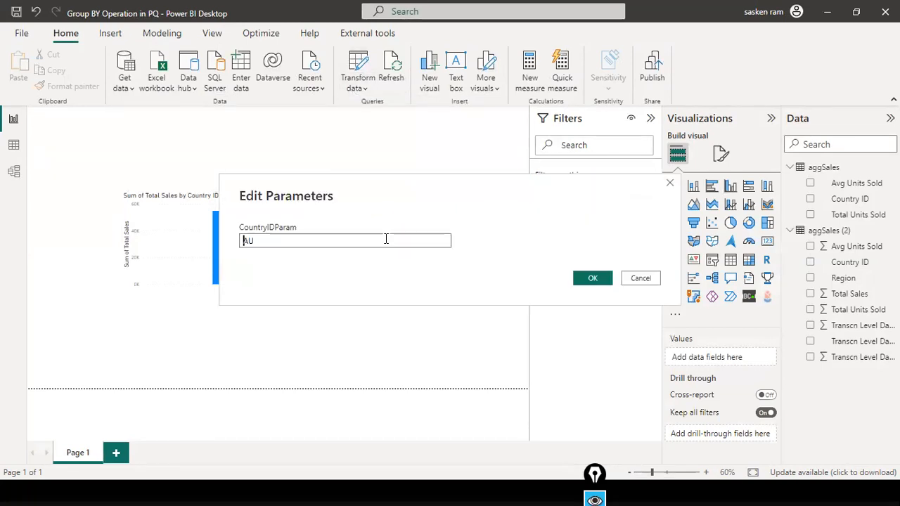
pyautogui.moveTo(350, 241); pyautogui.dragTo(96, 209)
pyautogui.write('US')
pyautogui.hotkey('ctrl', 'a')
pyautogui.write('AU')
pyautogui.press('Return')
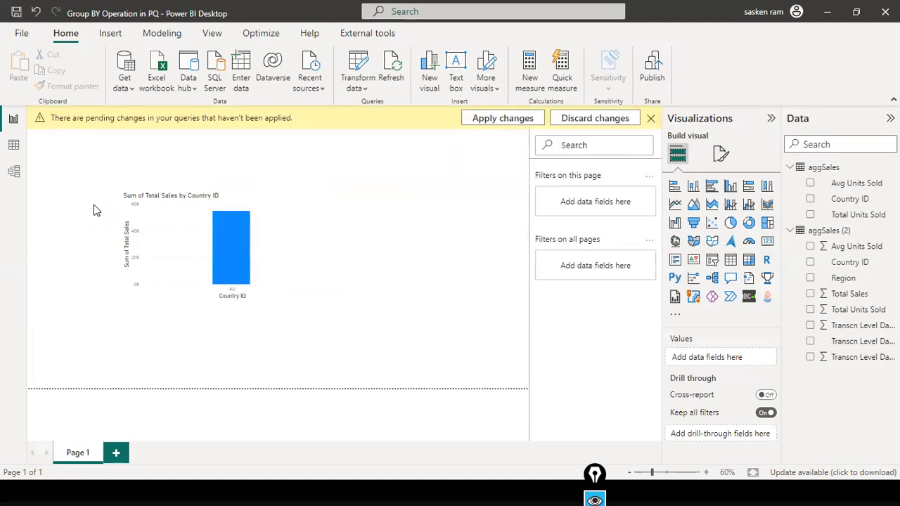
pyautogui.click(488, 123)
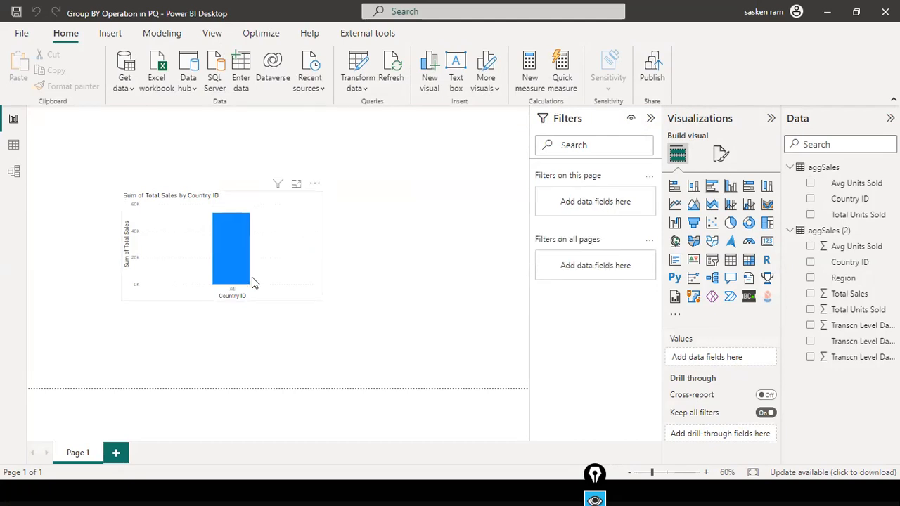
pyautogui.moveTo(223, 254)
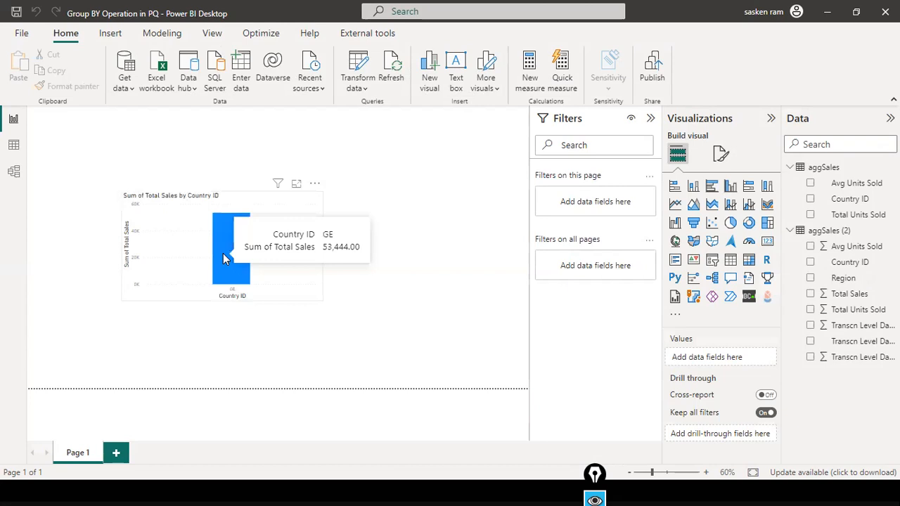
# Change CountryIDParam to US and confirm so the chart shows the US bar.
pyautogui.click(357, 86)
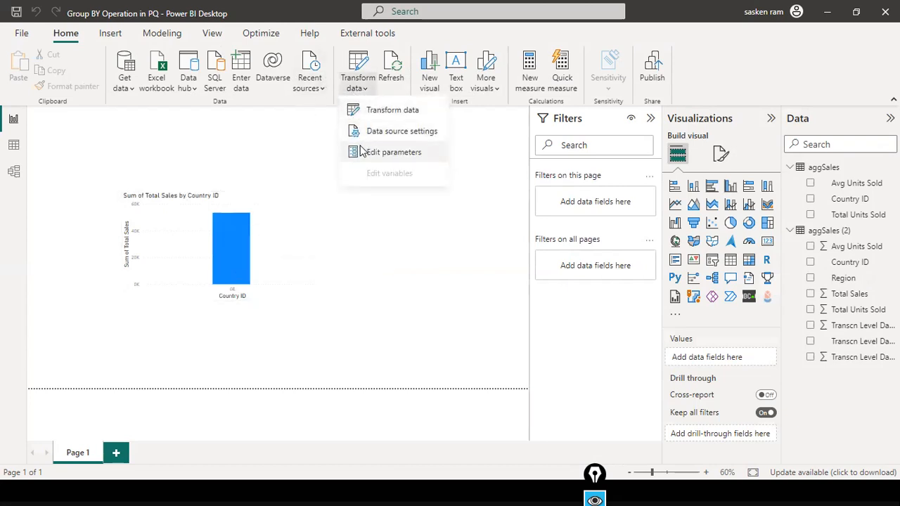
pyautogui.click(362, 151)
pyautogui.moveTo(297, 237); pyautogui.dragTo(195, 245)
pyautogui.write('US')
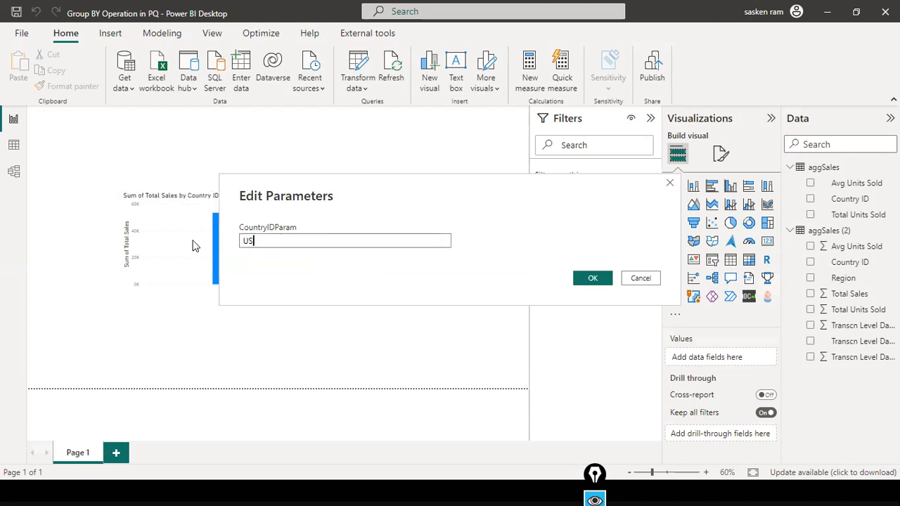
pyautogui.press('Return')
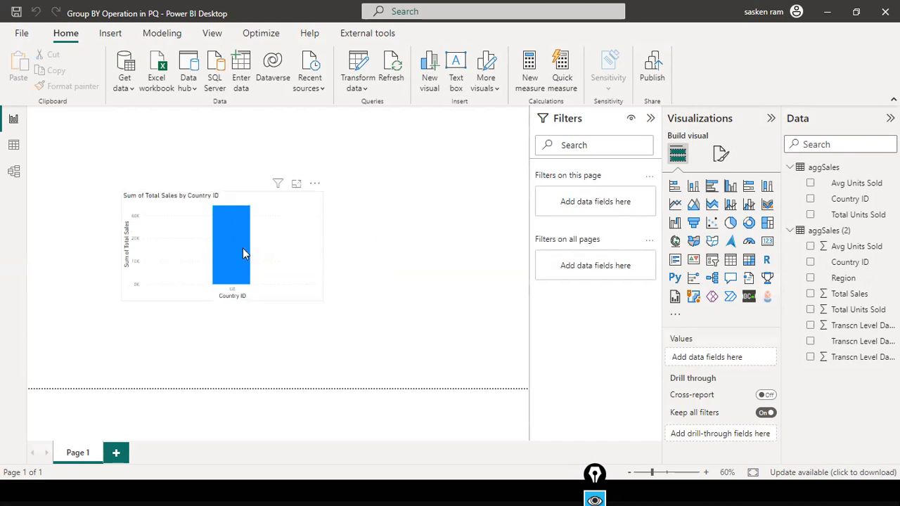
pyautogui.moveTo(242, 248)
# Open the Power Query Editor from Transform data.
pyautogui.click(357, 87)
pyautogui.click(374, 117)
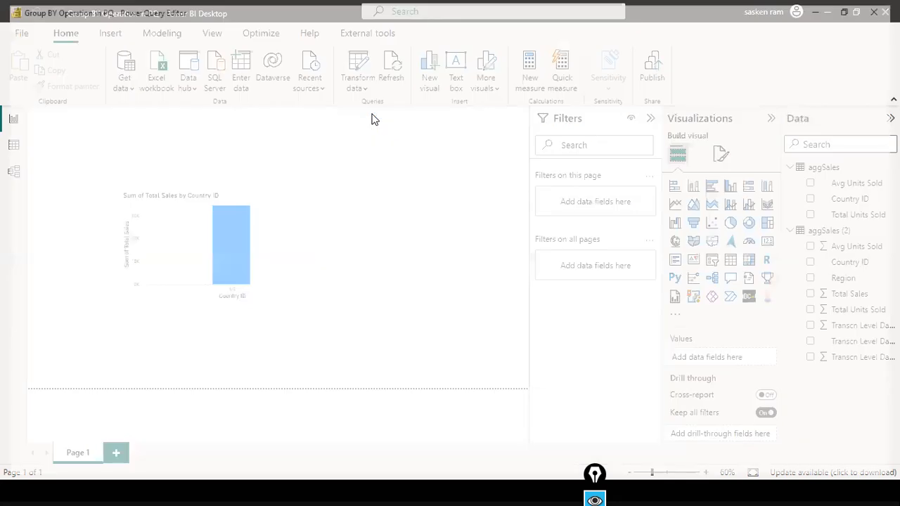
pyautogui.hotkey('alt', 'Tab')
pyautogui.hotkey('alt', 'Tab')
pyautogui.hotkey('alt', 'Tab')
pyautogui.hotkey('alt', 'Tab')
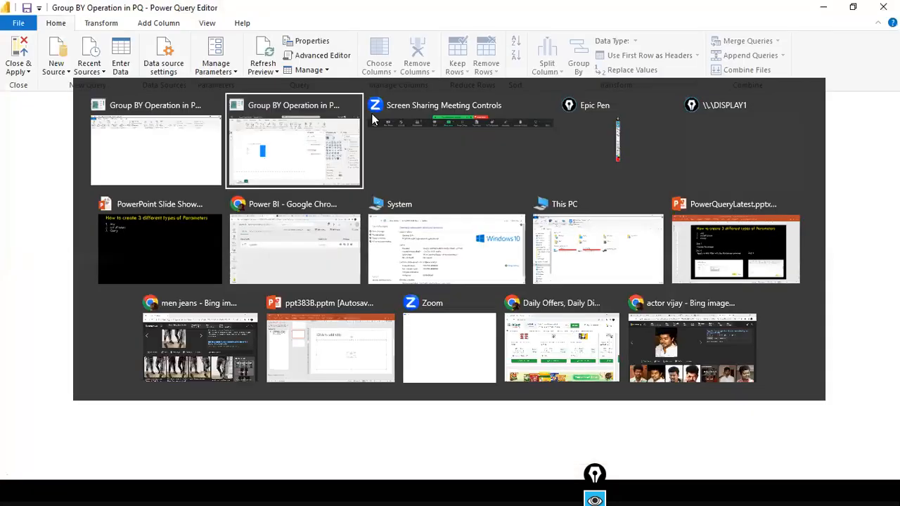
pyautogui.hotkey('alt', 'Tab')
pyautogui.hotkey('alt', 'Tab')
pyautogui.hotkey('alt', 'Tab')
pyautogui.hotkey('alt', 'Tab')
pyautogui.hotkey('alt', 'Tab')
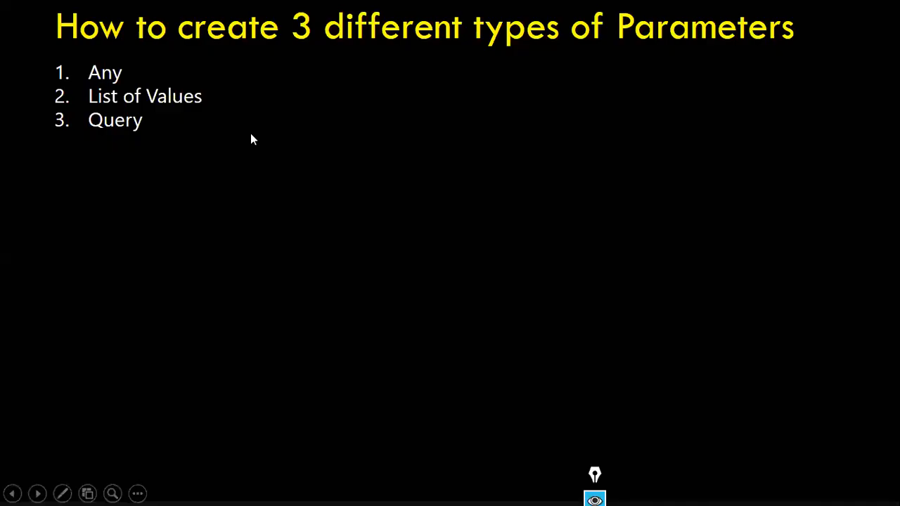
pyautogui.hotkey('alt', 'Tab')
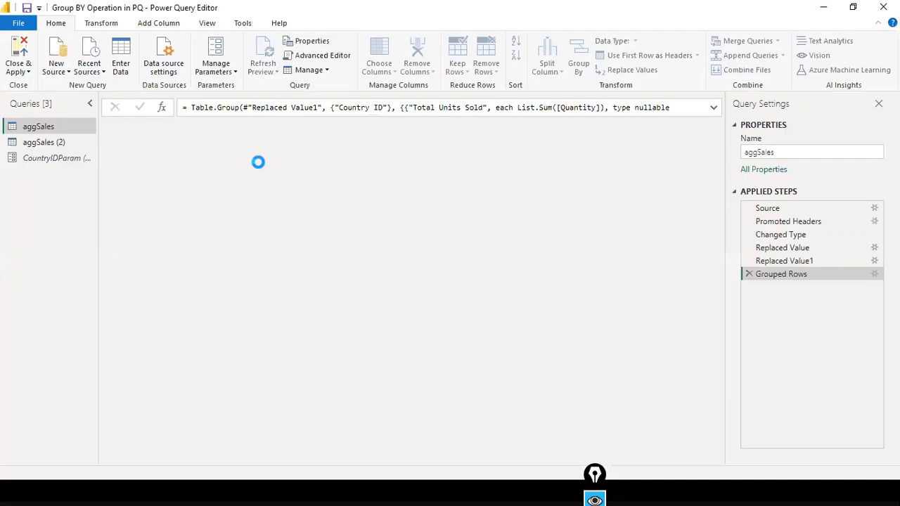
# Give CountryIDParam a List of values of US and UK, default US, current UK.
pyautogui.click(62, 164)
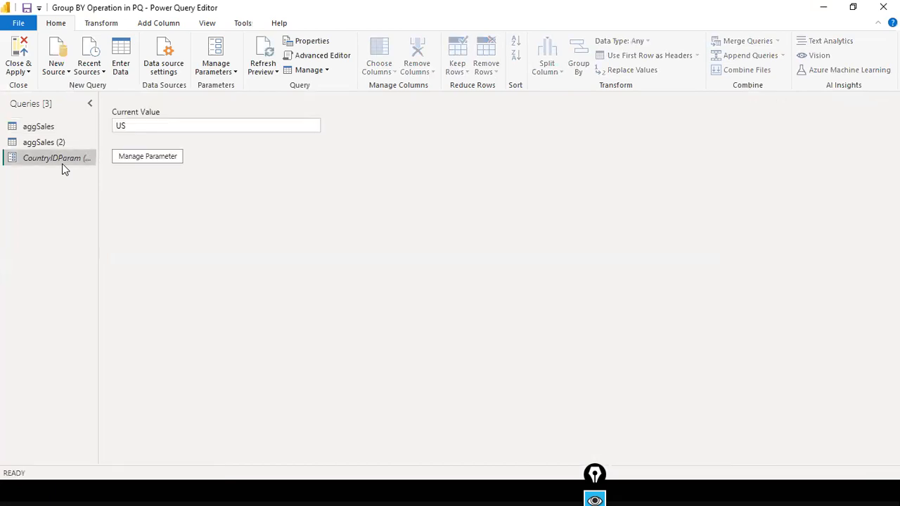
pyautogui.click(160, 156)
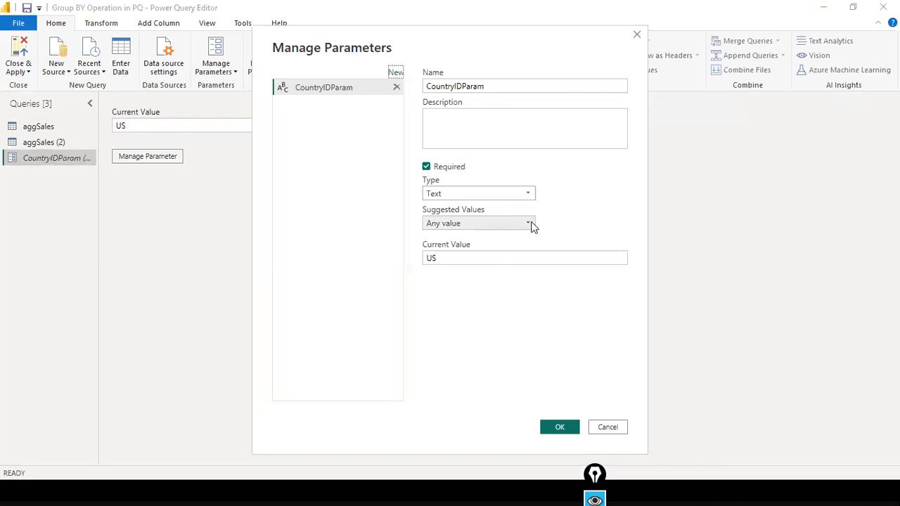
pyautogui.click(529, 224)
pyautogui.click(487, 249)
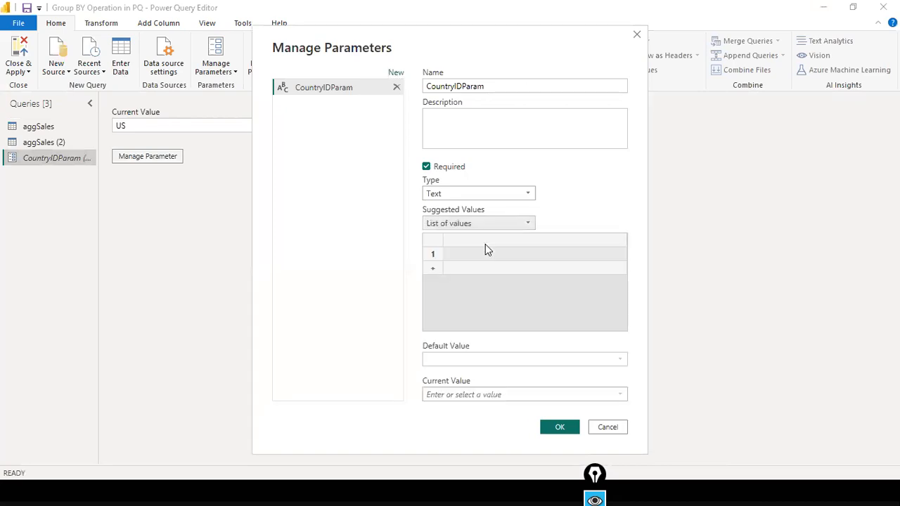
pyautogui.click(470, 255)
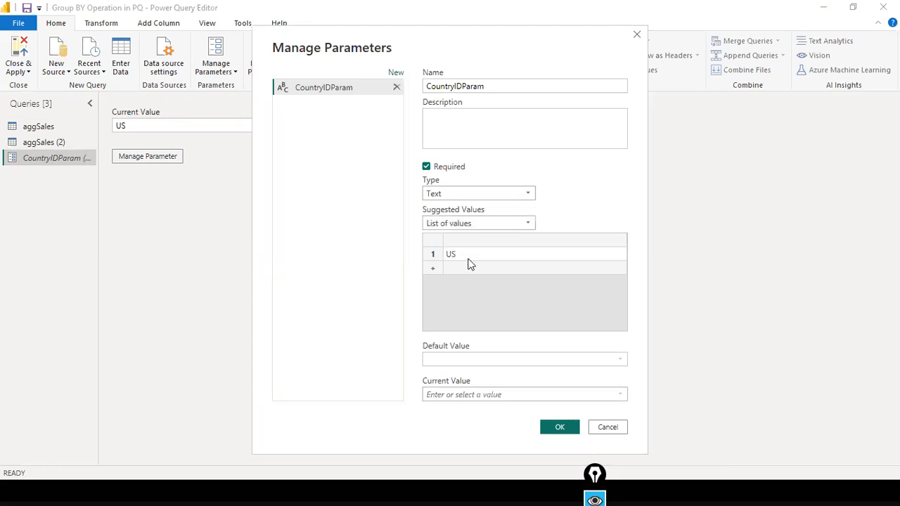
pyautogui.click(475, 269)
pyautogui.write('UK')
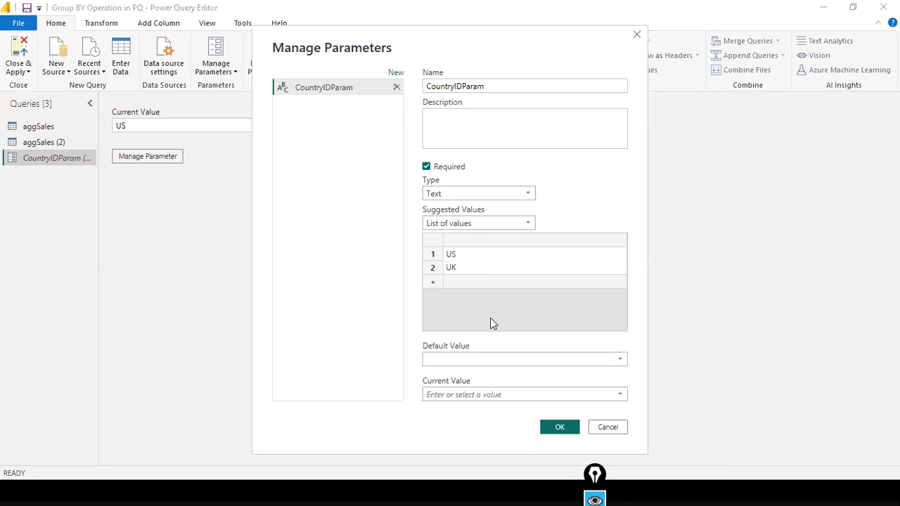
pyautogui.click(536, 359)
pyautogui.click(490, 373)
pyautogui.click(511, 393)
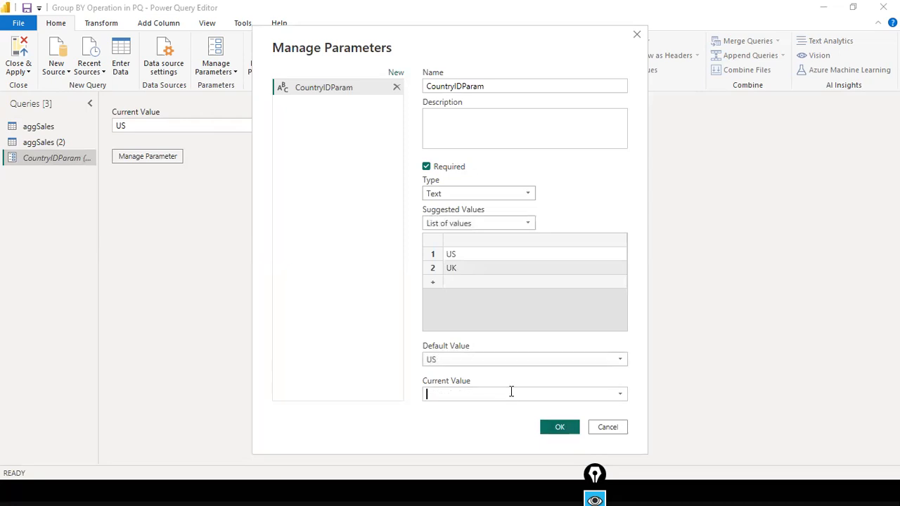
pyautogui.click(618, 397)
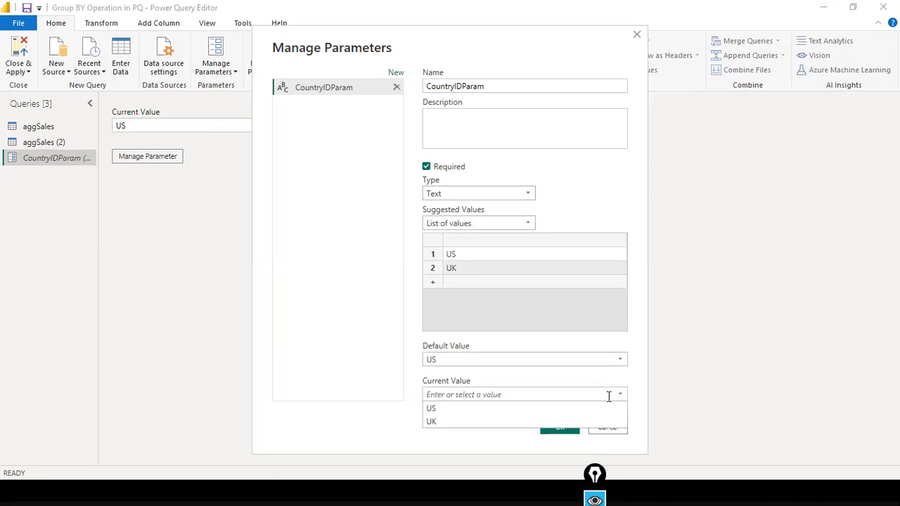
pyautogui.click(460, 421)
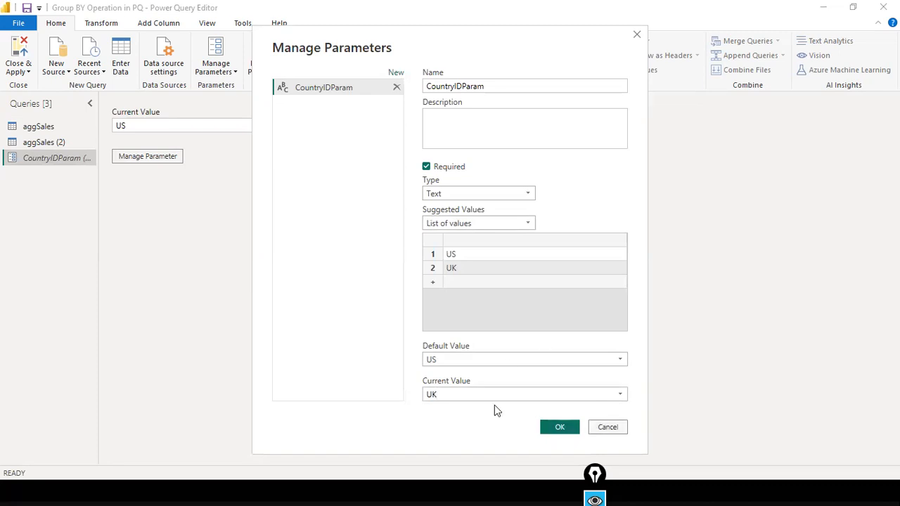
pyautogui.click(556, 428)
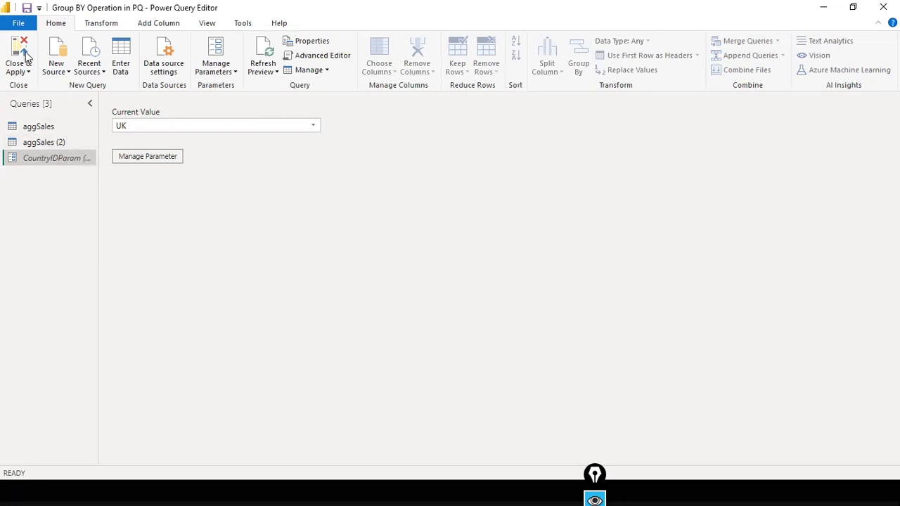
# Reopen the CountryIDParam settings to check List of values, then close without changes.
pyautogui.click(149, 157)
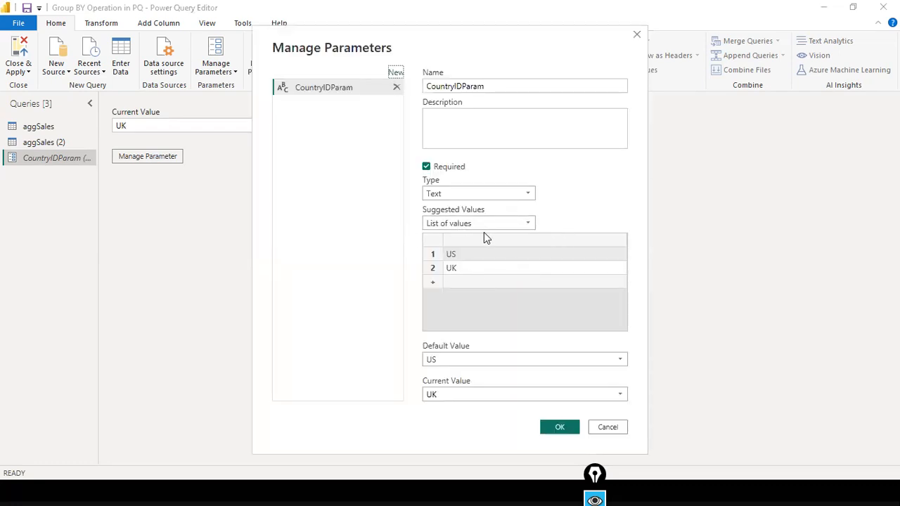
pyautogui.click(529, 225)
pyautogui.click(426, 253)
pyautogui.click(607, 426)
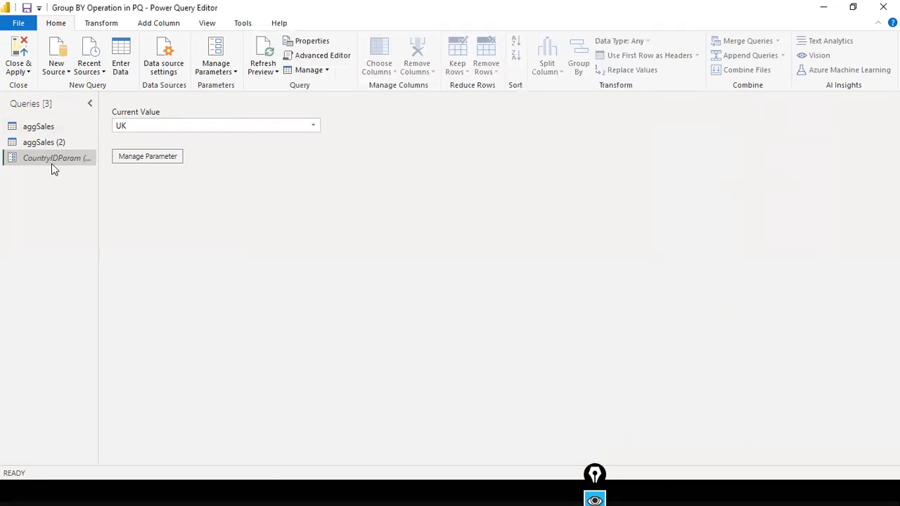
# Select aggSales (2) and clear the existing Country ID filter.
pyautogui.click(36, 142)
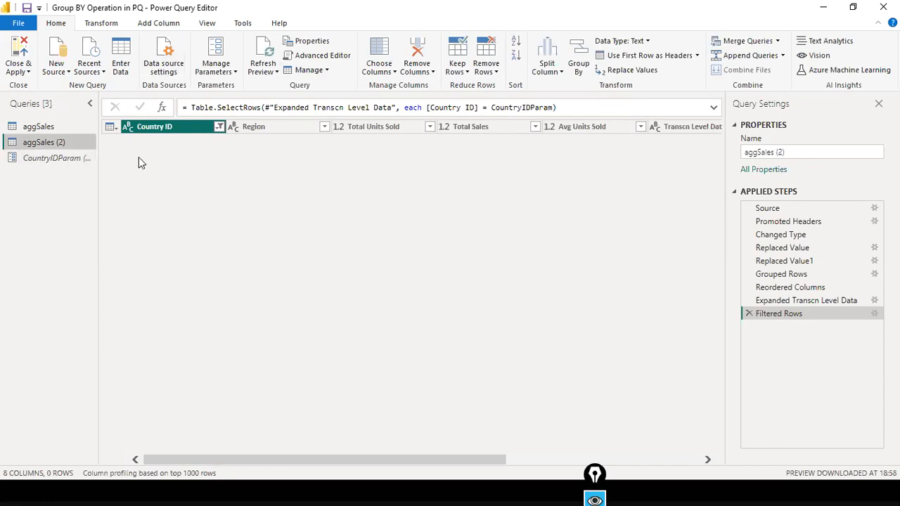
pyautogui.click(218, 127)
pyautogui.click(117, 190)
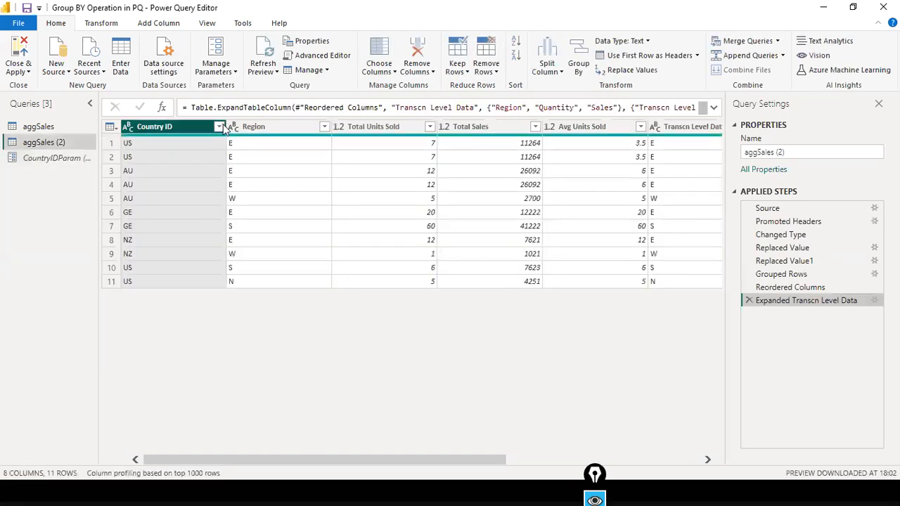
# Filter Country ID to equal the CountryIDParam parameter with Text Filters > Equals.
pyautogui.click(219, 127)
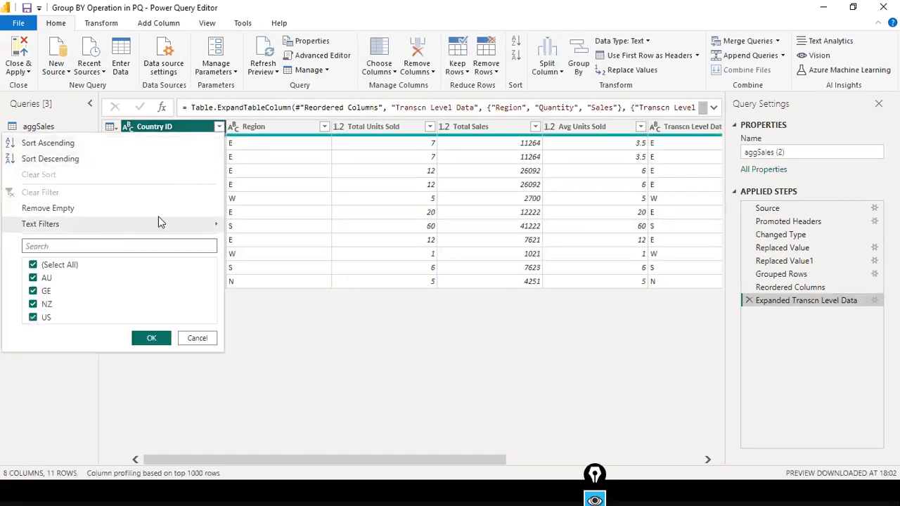
pyautogui.click(182, 227)
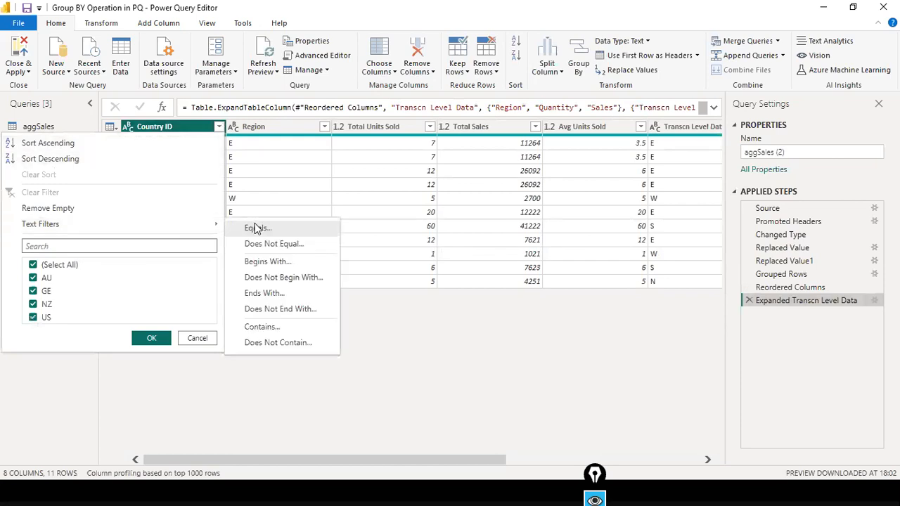
pyautogui.click(256, 228)
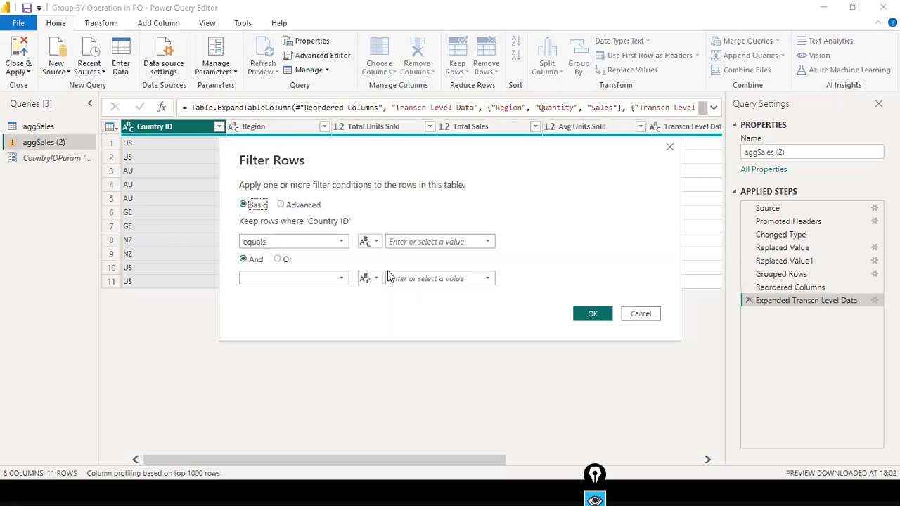
pyautogui.click(371, 241)
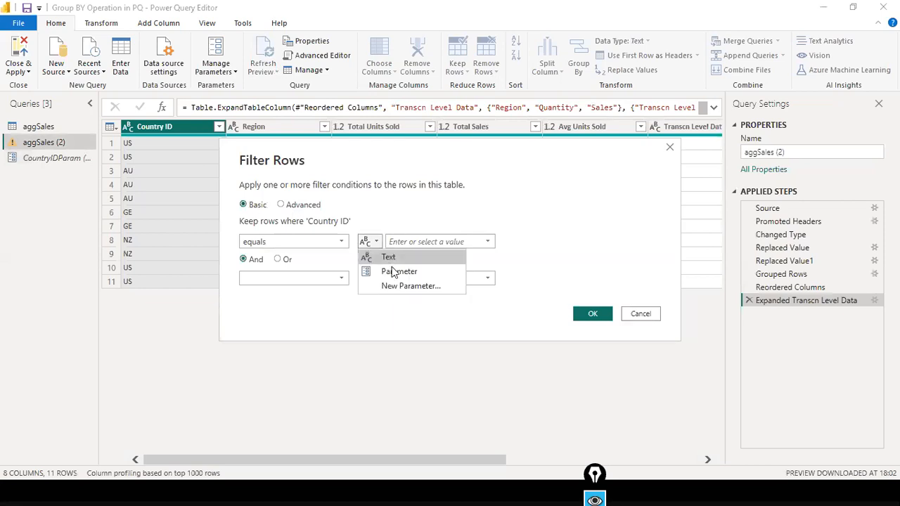
pyautogui.click(394, 272)
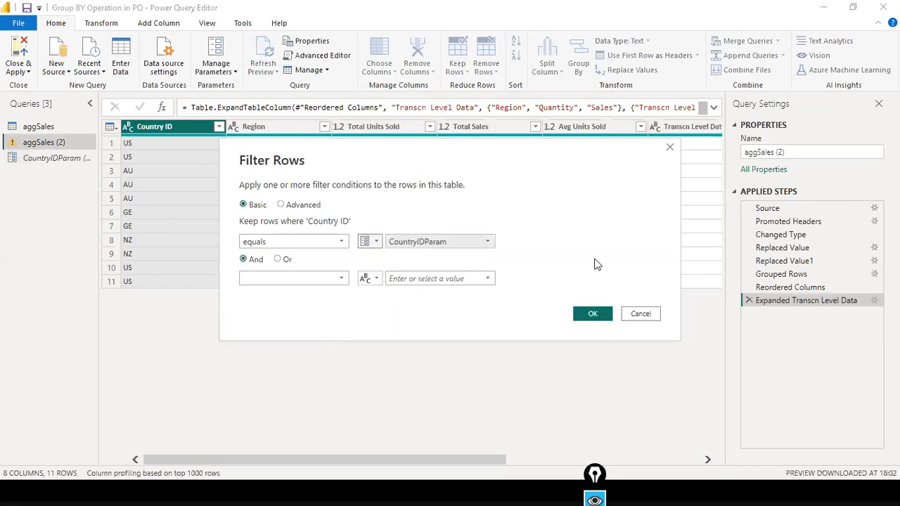
pyautogui.click(490, 245)
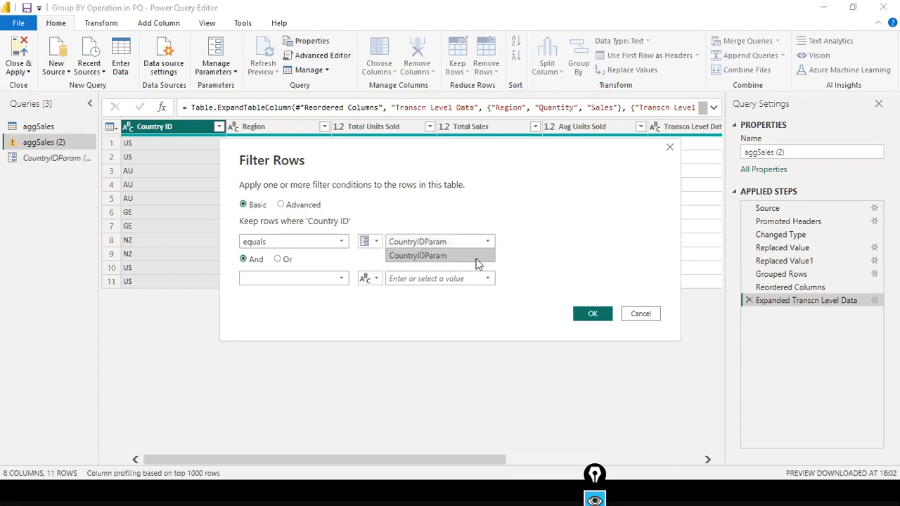
pyautogui.click(395, 253)
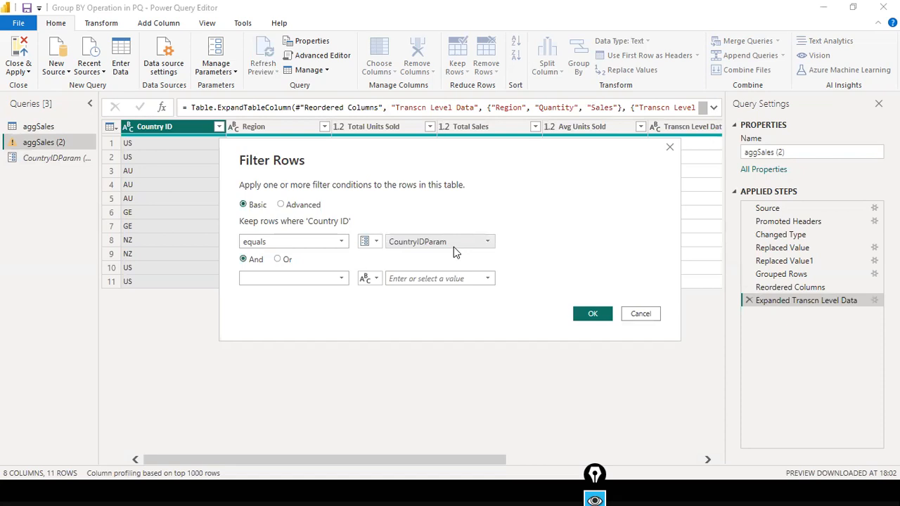
pyautogui.click(589, 315)
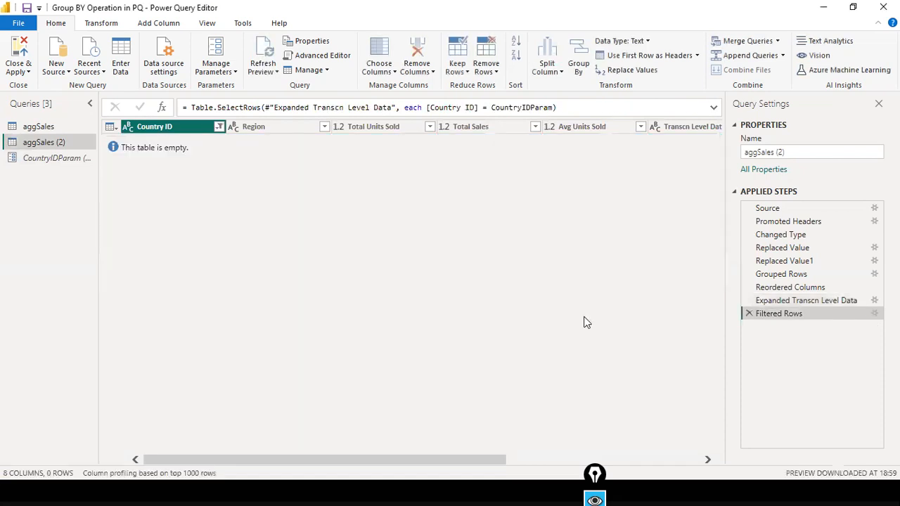
# Apply the query changes, then set CountryIDParam to US and apply it so one US column shows.
pyautogui.click(22, 26)
pyautogui.click(29, 59)
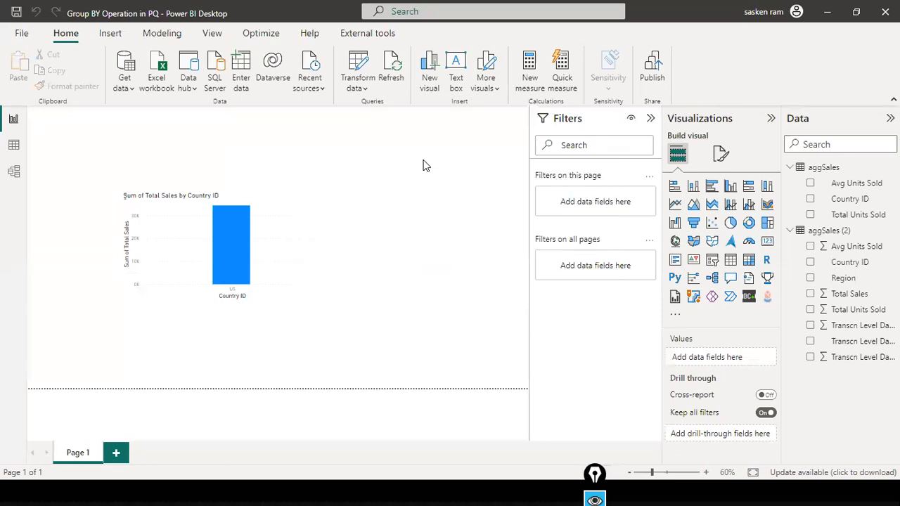
pyautogui.click(365, 89)
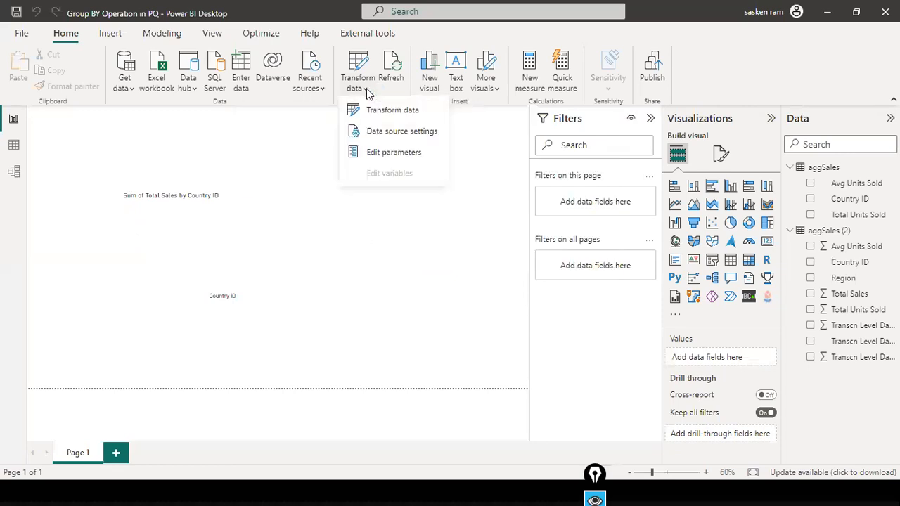
pyautogui.click(372, 154)
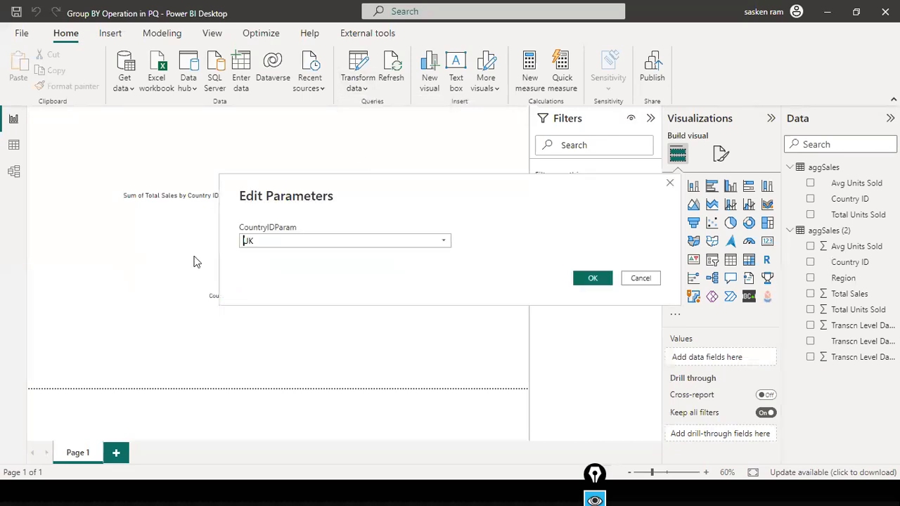
pyautogui.click(444, 242)
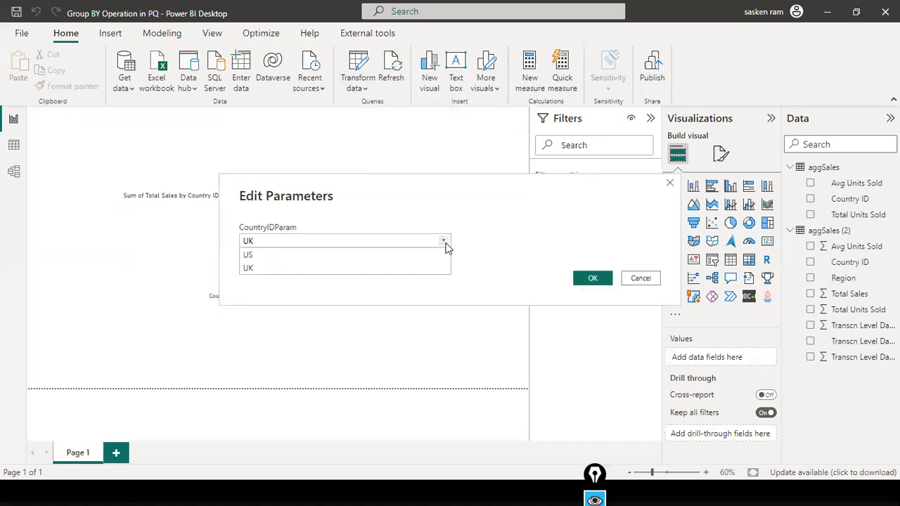
pyautogui.click(462, 241)
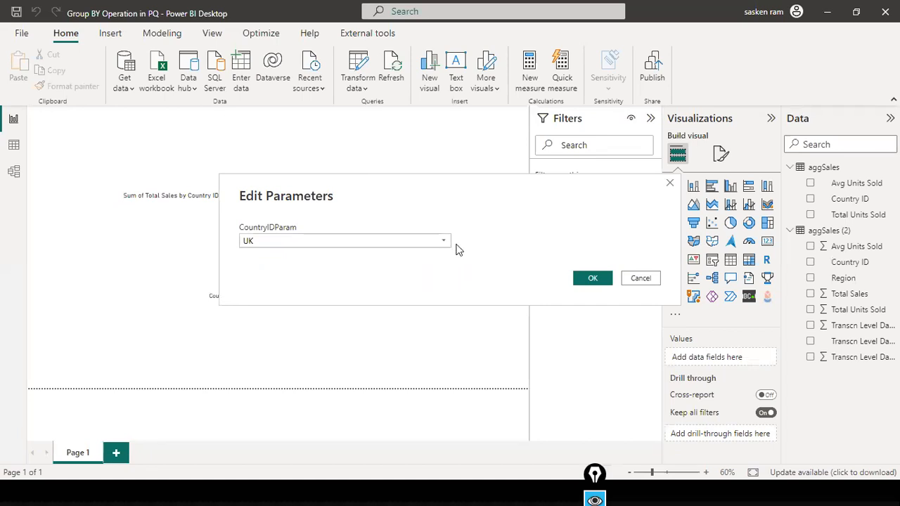
pyautogui.click(444, 243)
pyautogui.click(443, 244)
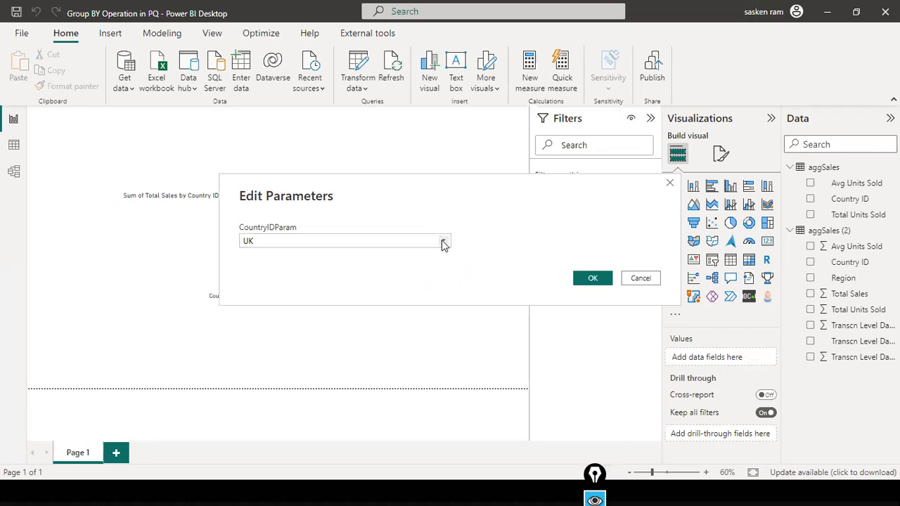
pyautogui.click(443, 244)
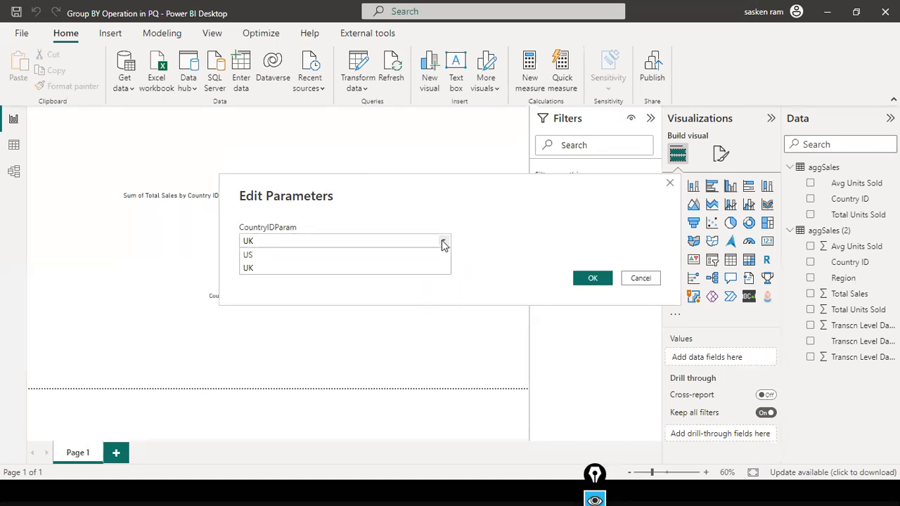
pyautogui.click(292, 254)
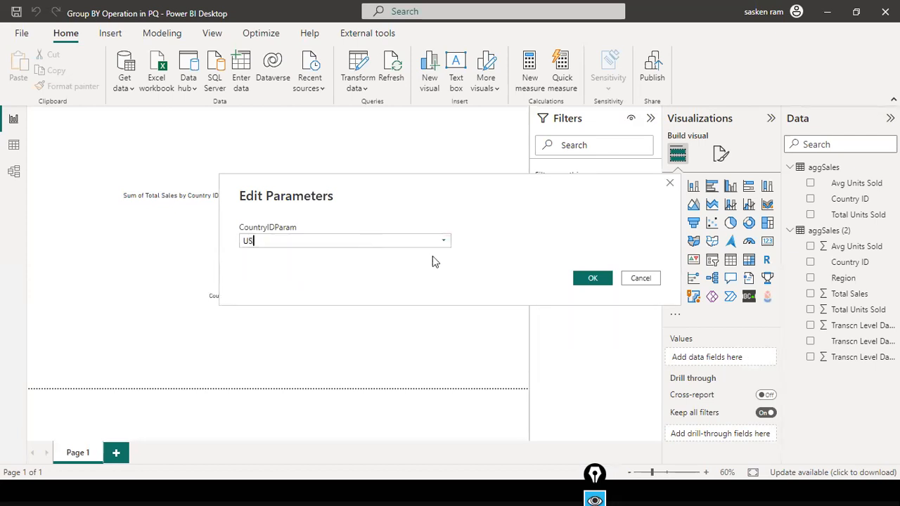
pyautogui.click(592, 278)
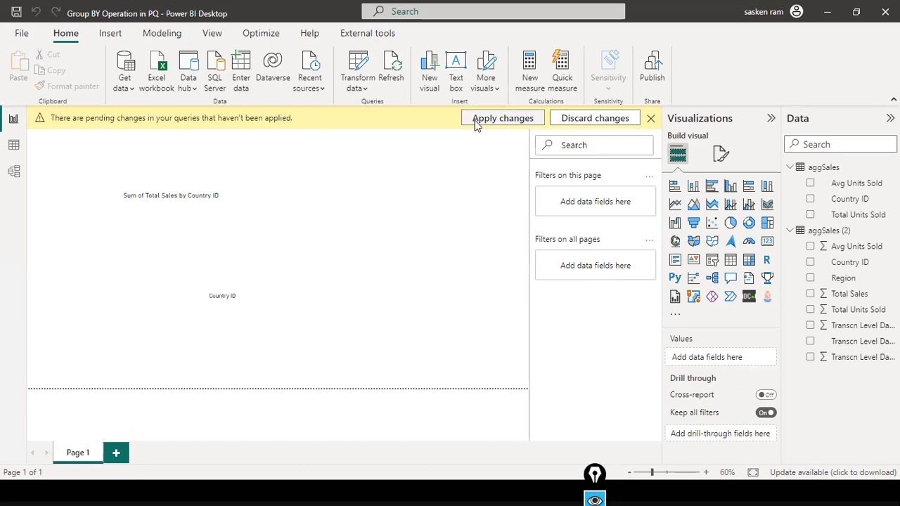
pyautogui.click(474, 120)
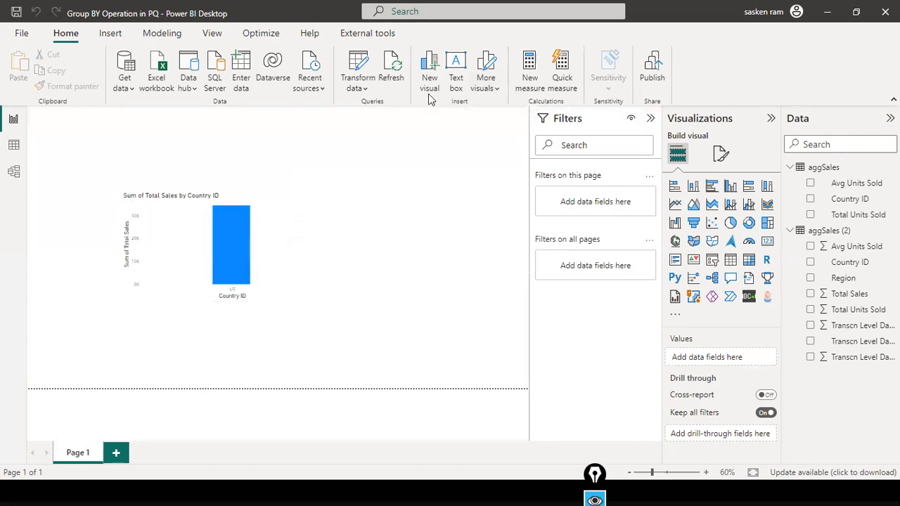
# Set CountryIDParam to UK, then check the aggSales table data and return to the report.
pyautogui.click(365, 88)
pyautogui.click(367, 151)
pyautogui.click(443, 241)
pyautogui.click(374, 269)
pyautogui.click(593, 278)
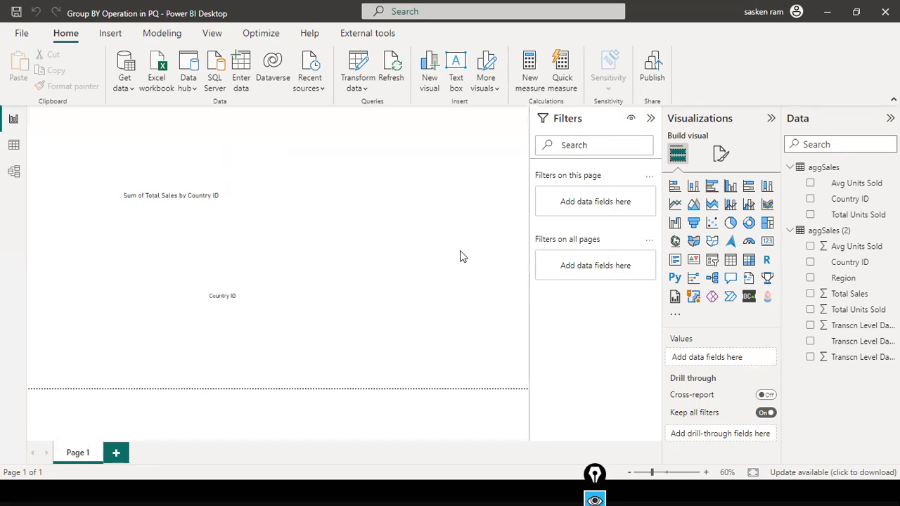
pyautogui.click(13, 149)
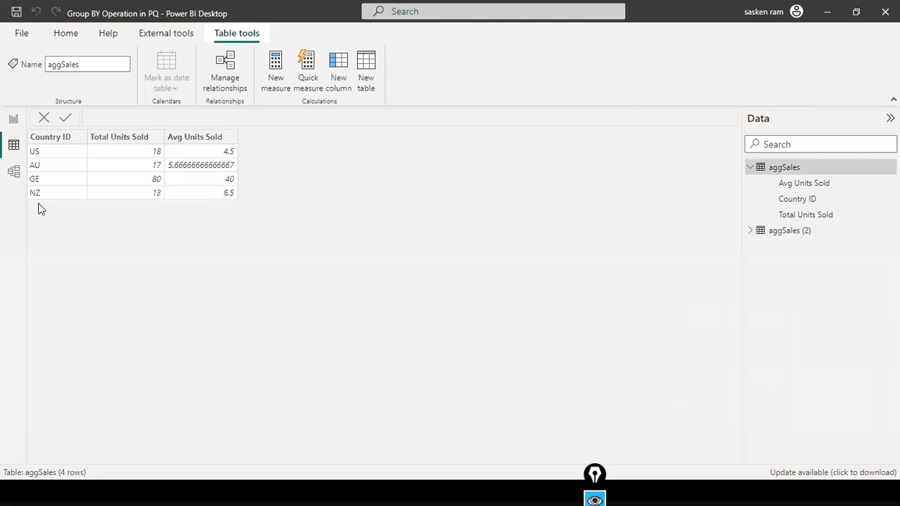
pyautogui.click(13, 118)
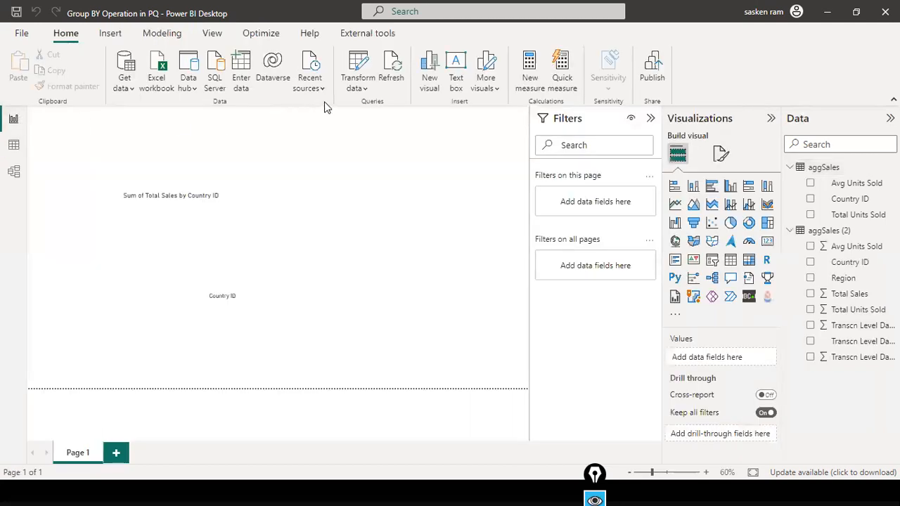
# In Power Query, change CountryIDParam's suggested value UK to GE and set GE as current value.
pyautogui.click(365, 90)
pyautogui.click(372, 107)
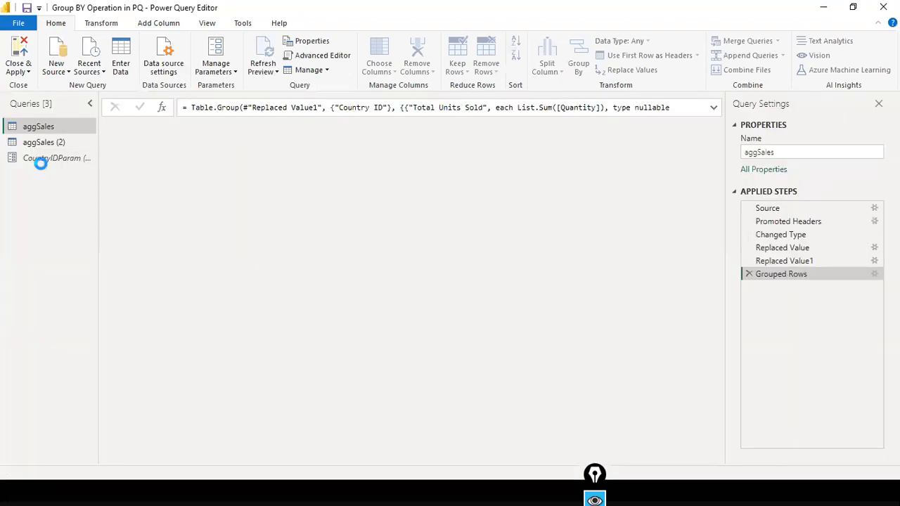
pyautogui.click(41, 159)
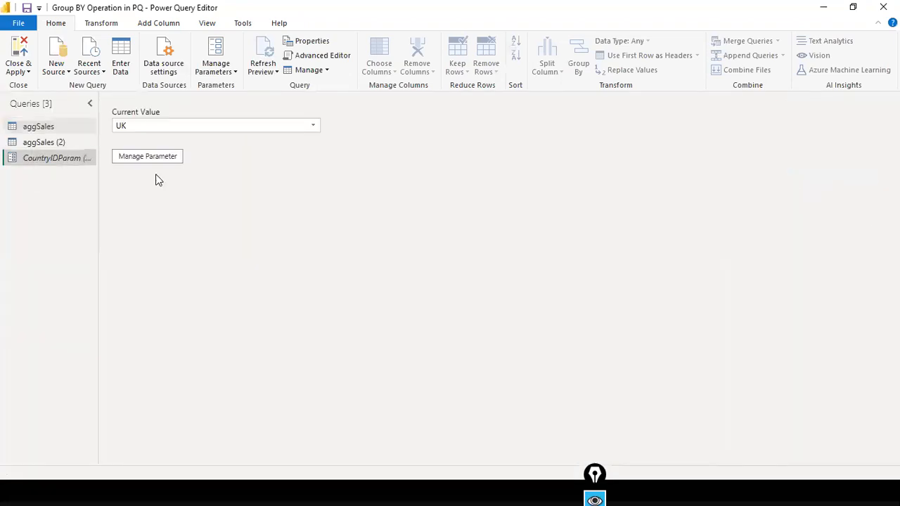
pyautogui.click(162, 158)
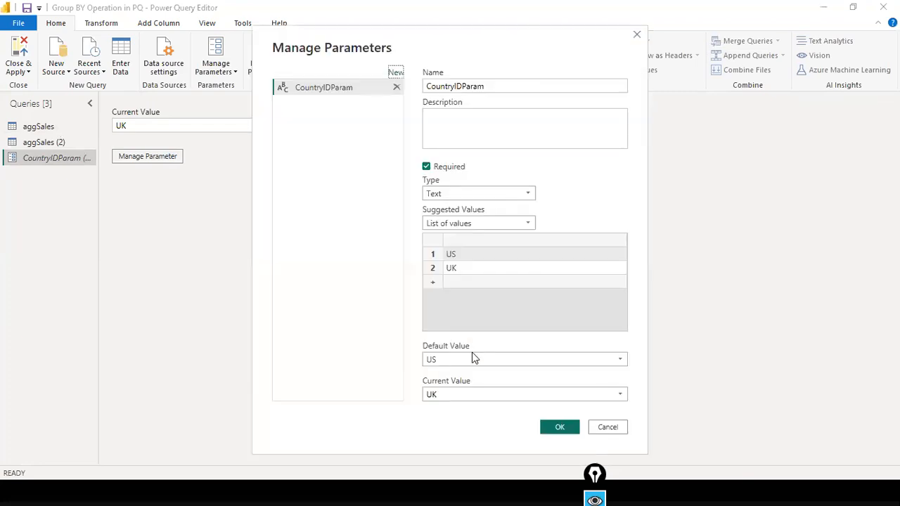
pyautogui.click(512, 273)
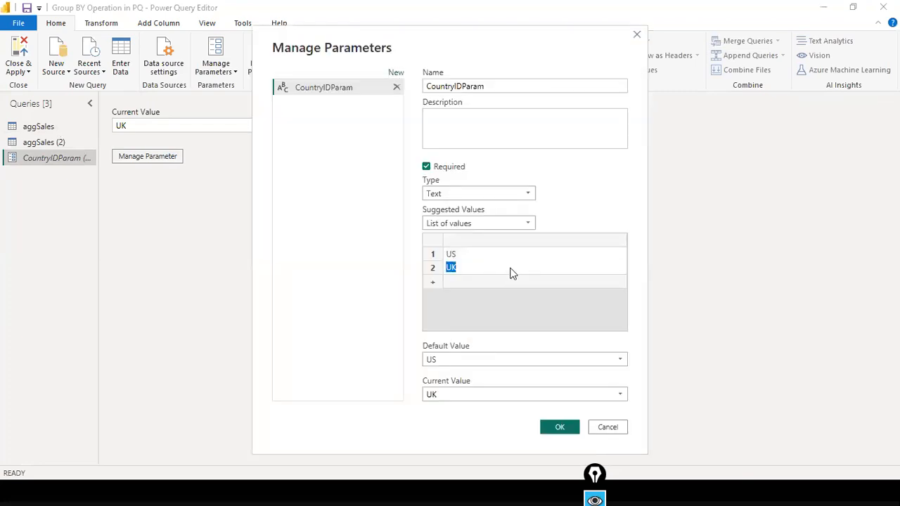
pyautogui.write('GE')
pyautogui.click(494, 395)
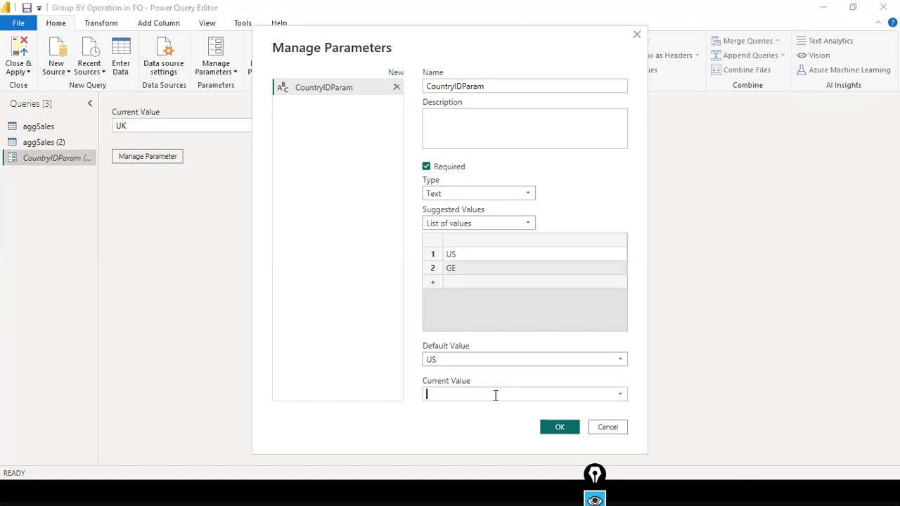
pyautogui.write('GE')
pyautogui.click(557, 428)
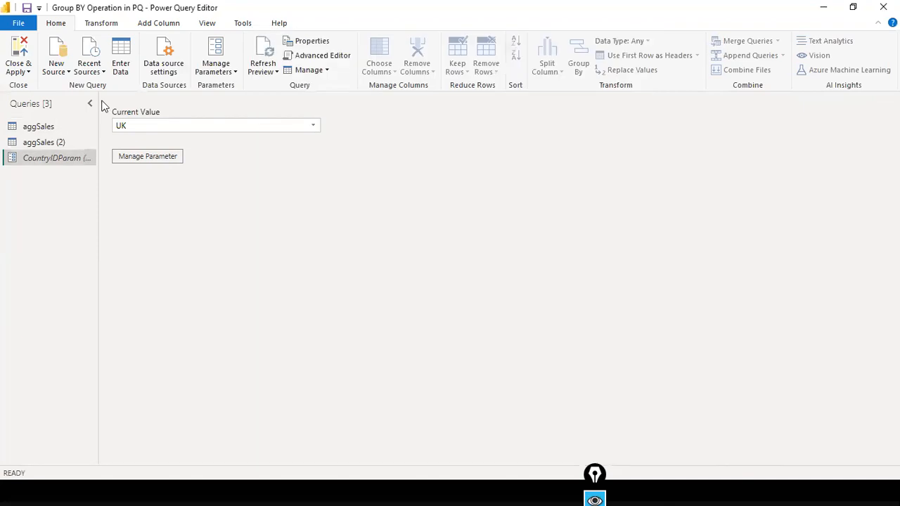
# Check the filtered aggSales (2) rows and go back to the report.
pyautogui.click(28, 148)
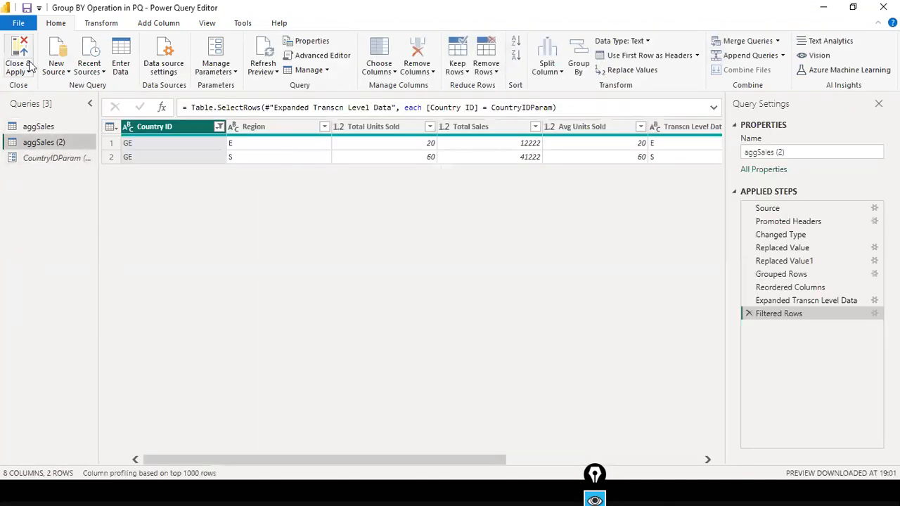
pyautogui.click(18, 23)
pyautogui.press('Escape')
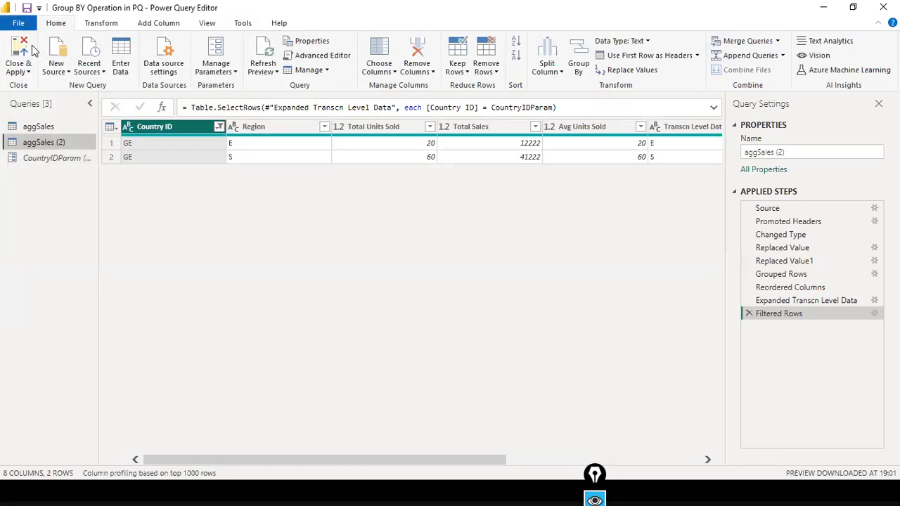
pyautogui.hotkey('alt', 'Tab')
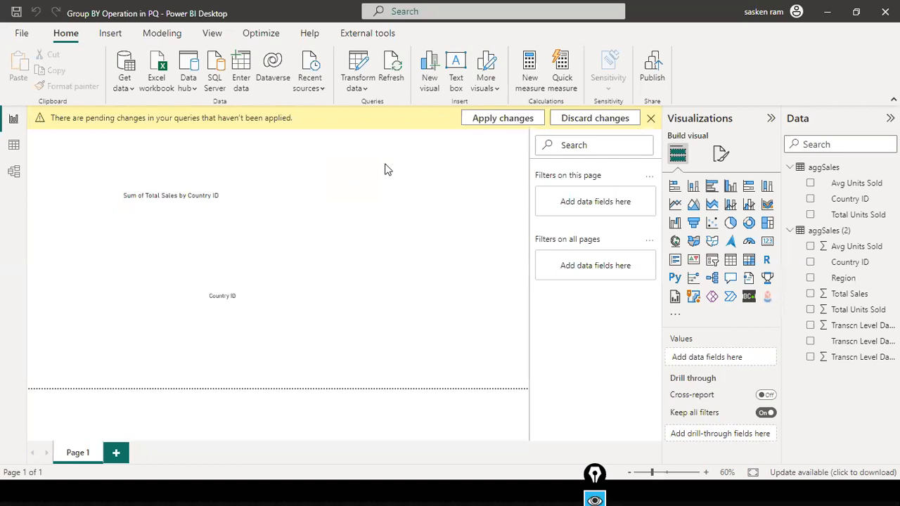
# Apply the pending GE change, then switch CountryIDParam to US and apply it.
pyautogui.click(498, 120)
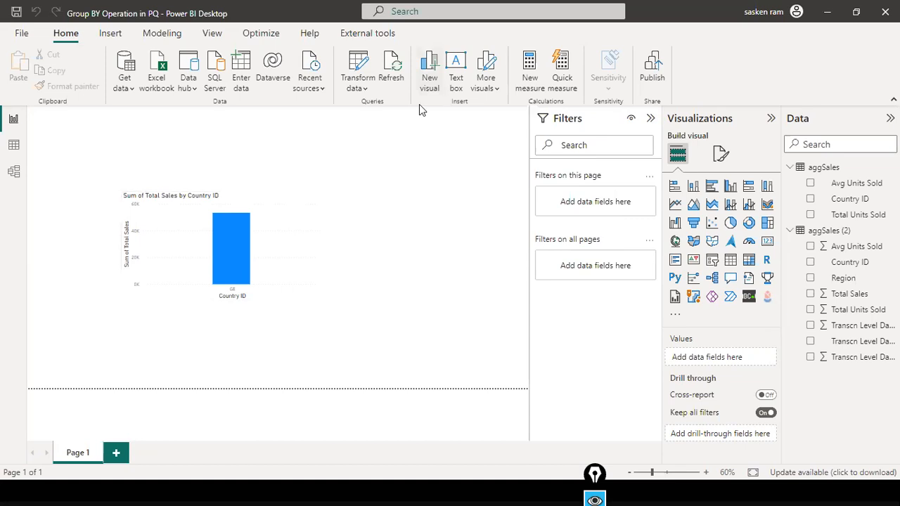
pyautogui.click(364, 91)
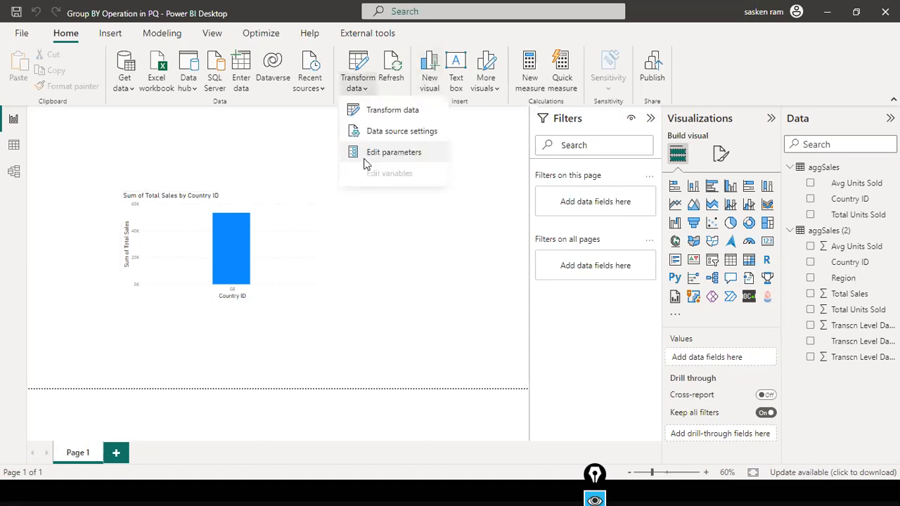
pyautogui.click(364, 153)
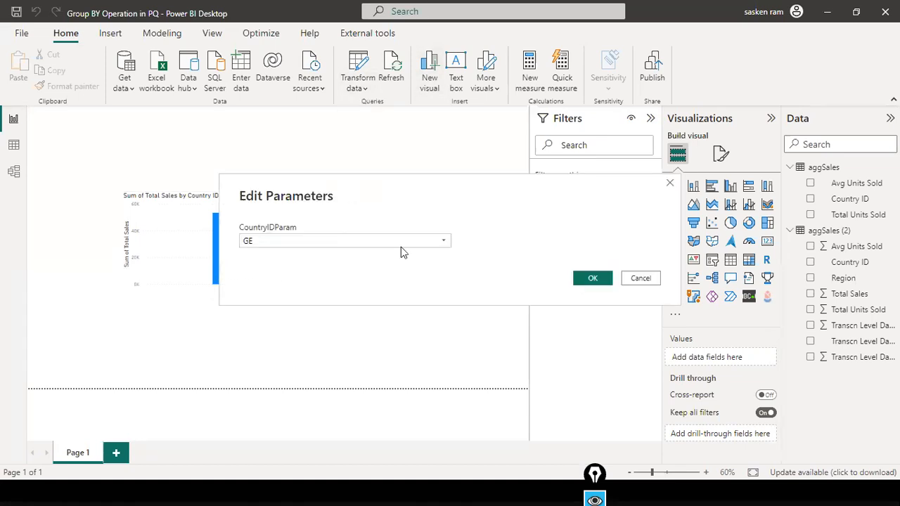
pyautogui.click(443, 242)
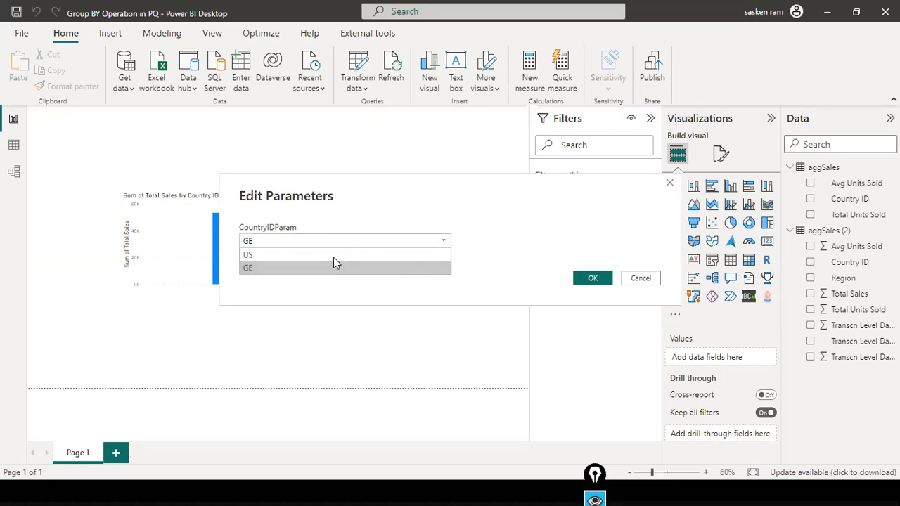
pyautogui.click(333, 255)
pyautogui.click(592, 277)
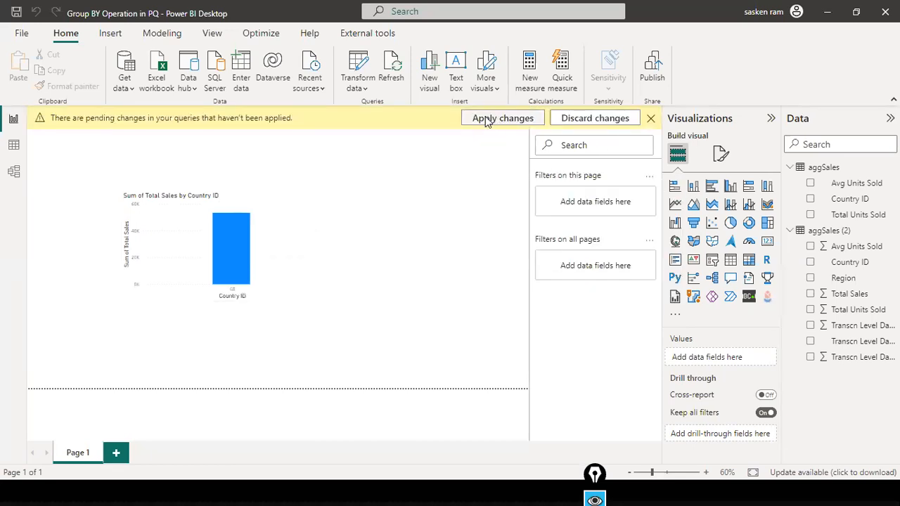
pyautogui.click(487, 121)
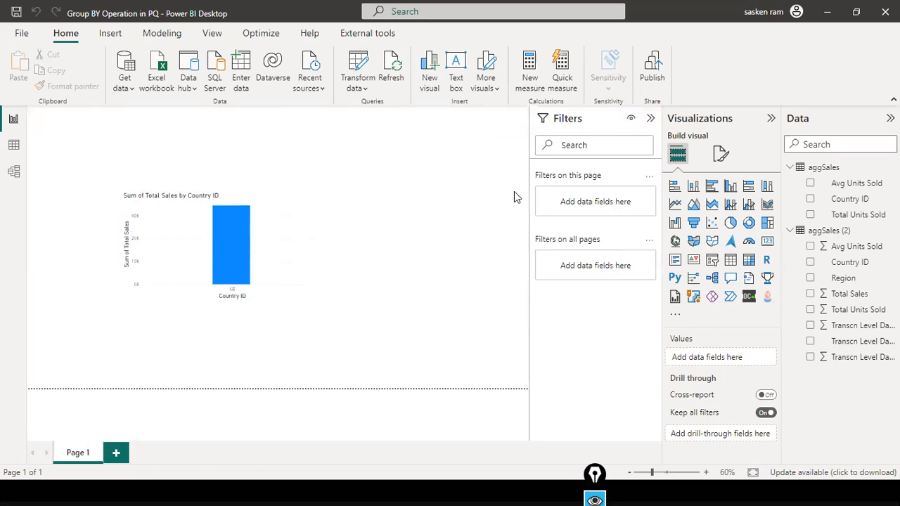
# Review CountryIDParam's US/GE choices in Edit parameters and cancel, leaving US unchanged.
pyautogui.click(367, 89)
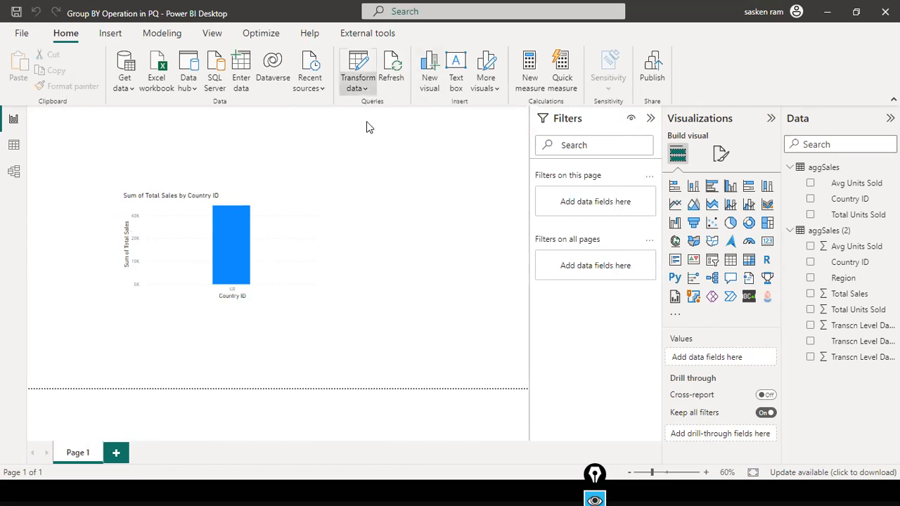
pyautogui.click(356, 243)
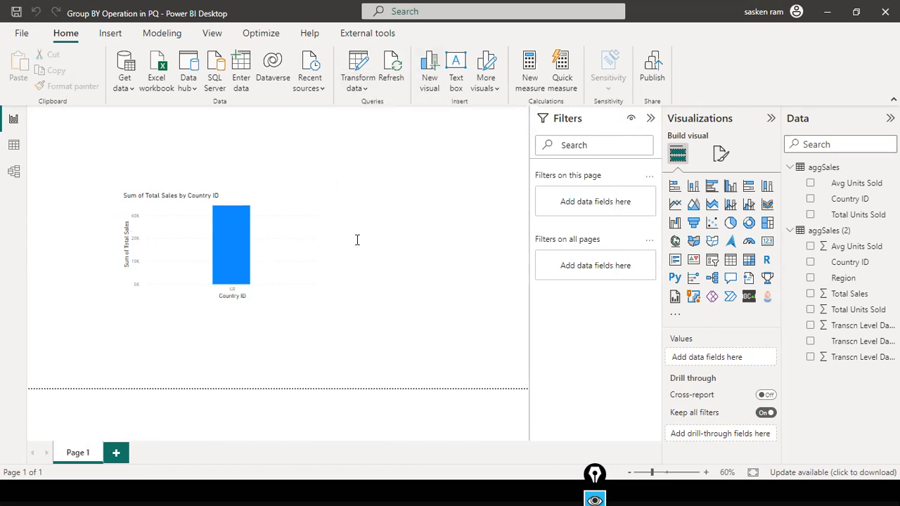
pyautogui.click(444, 242)
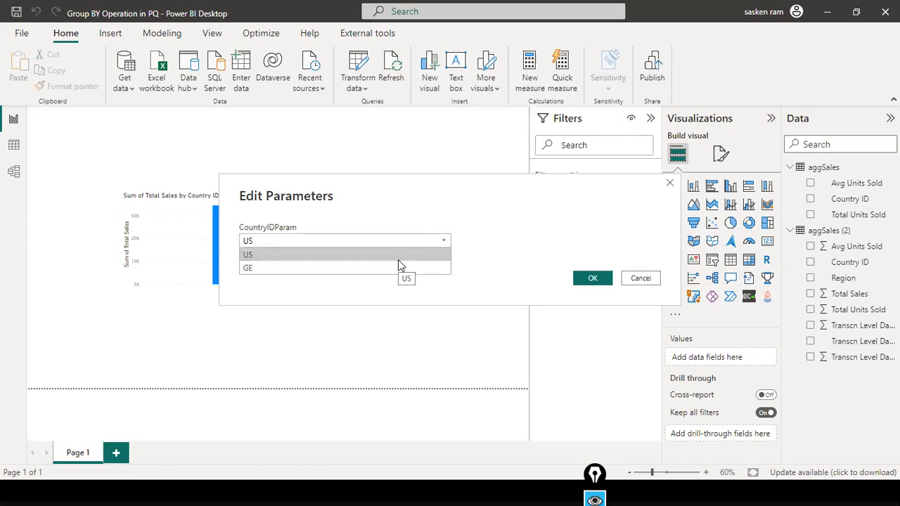
pyautogui.click(629, 280)
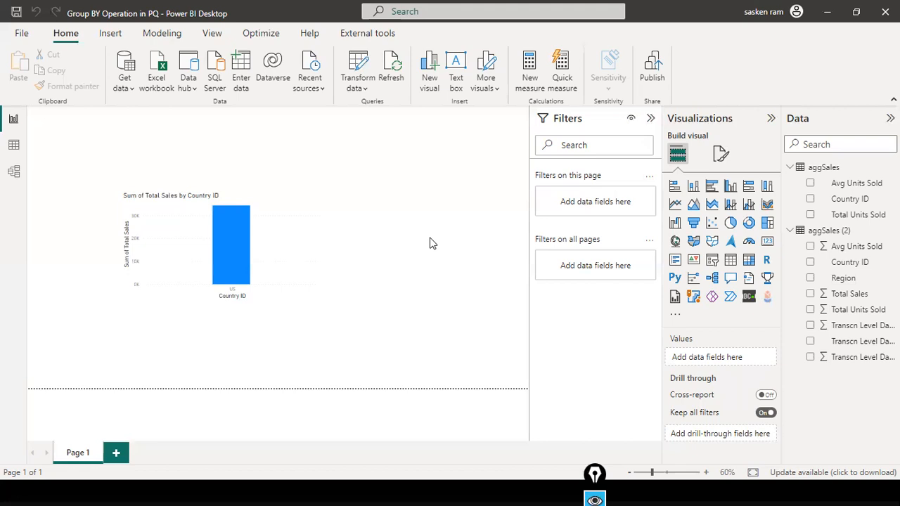
# Close the parameter editor without changes and launch the Power Query Editor.
pyautogui.click(356, 90)
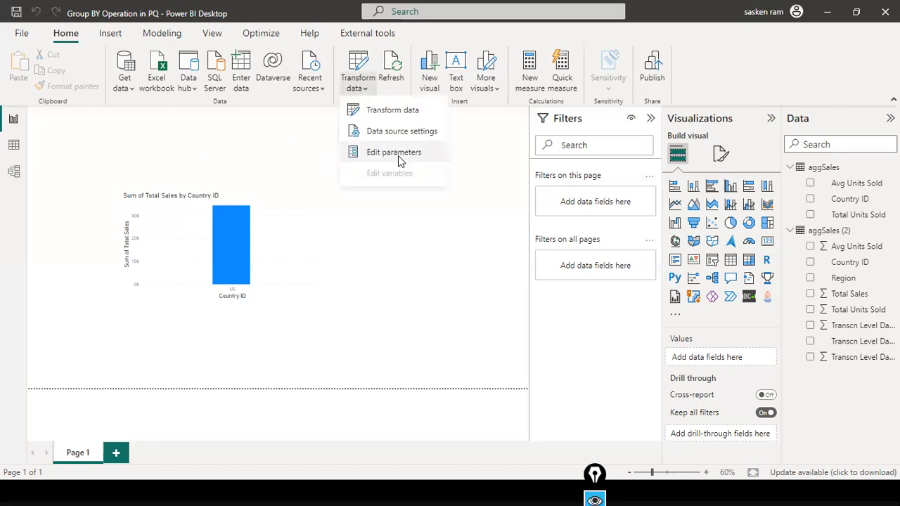
pyautogui.click(398, 155)
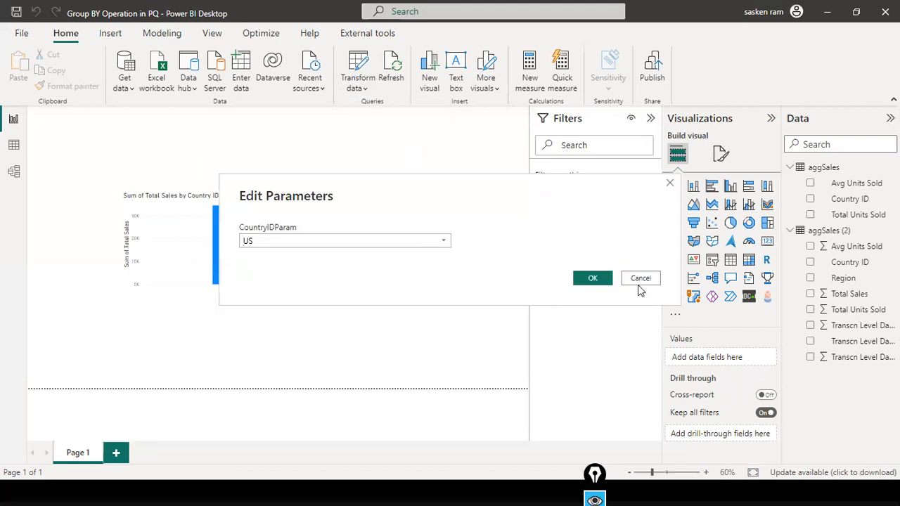
pyautogui.click(637, 283)
pyautogui.click(357, 88)
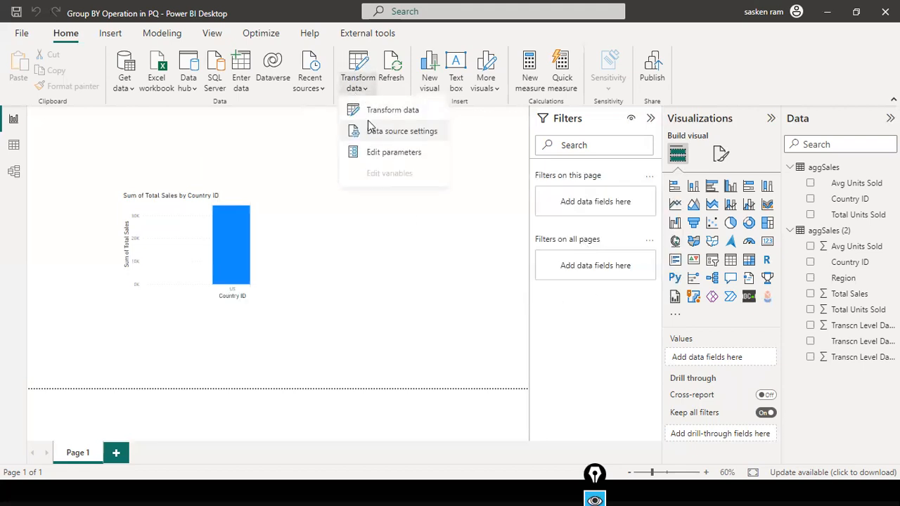
pyautogui.click(379, 112)
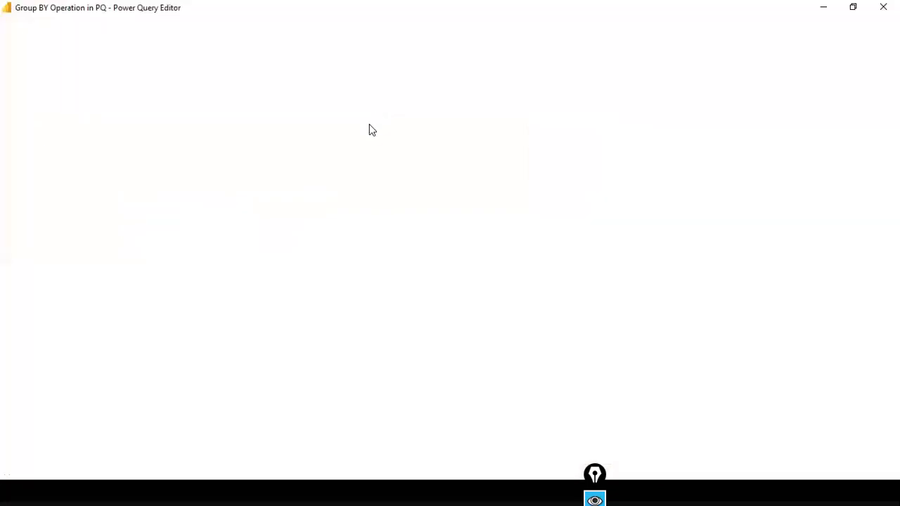
# Glance at the slide on the three parameter types, then go back to Power Query Editor.
pyautogui.hotkey('alt', 'Tab')
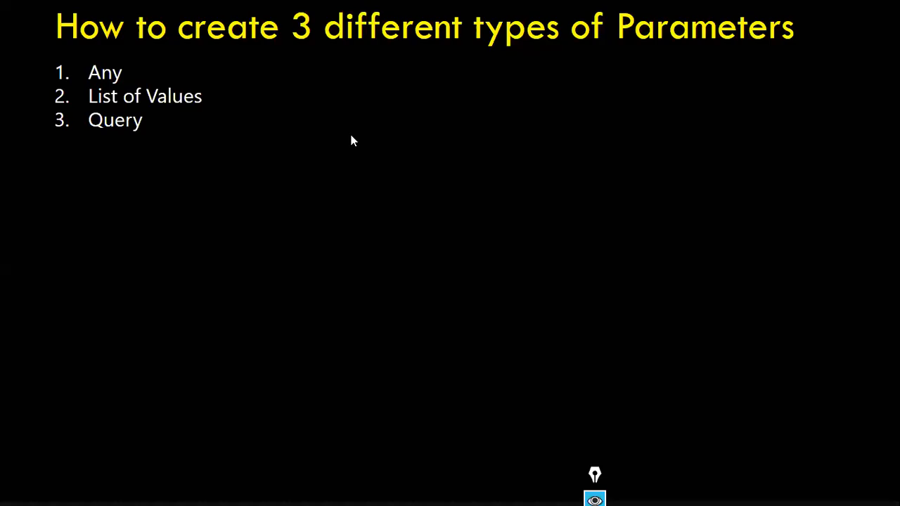
pyautogui.hotkey('alt', 'Tab')
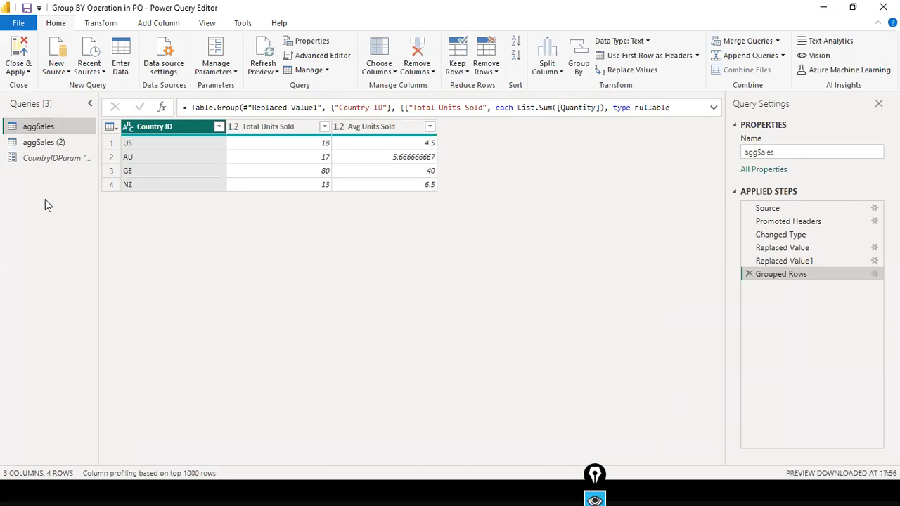
# Clear the Country ID filter on aggSales (2) so all 11 rows appear.
pyautogui.click(65, 144)
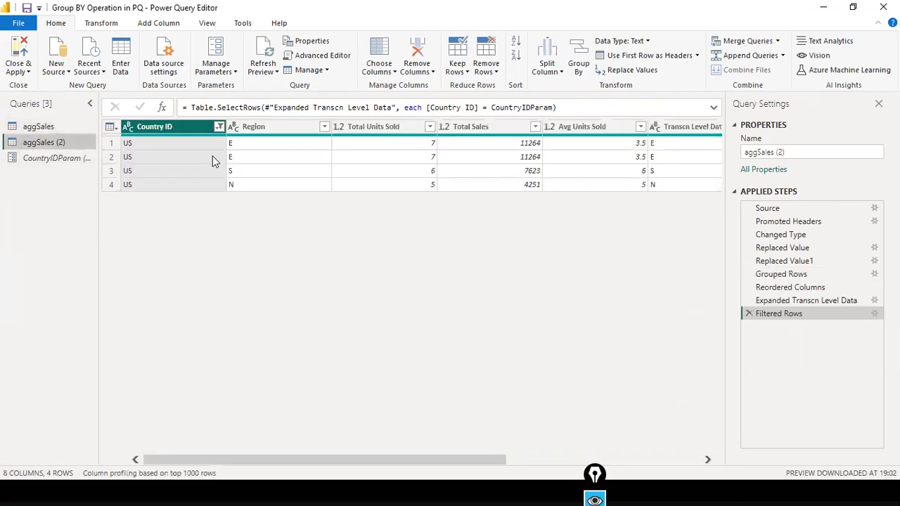
pyautogui.click(219, 127)
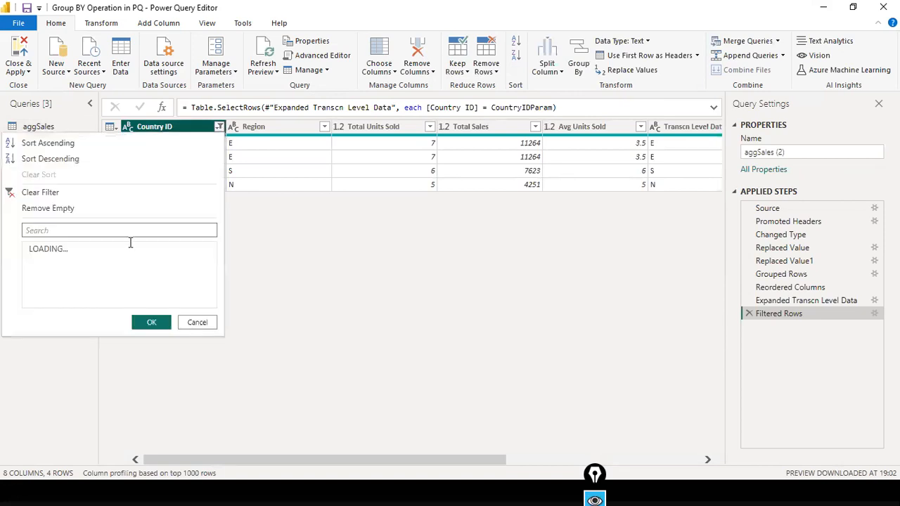
pyautogui.click(48, 194)
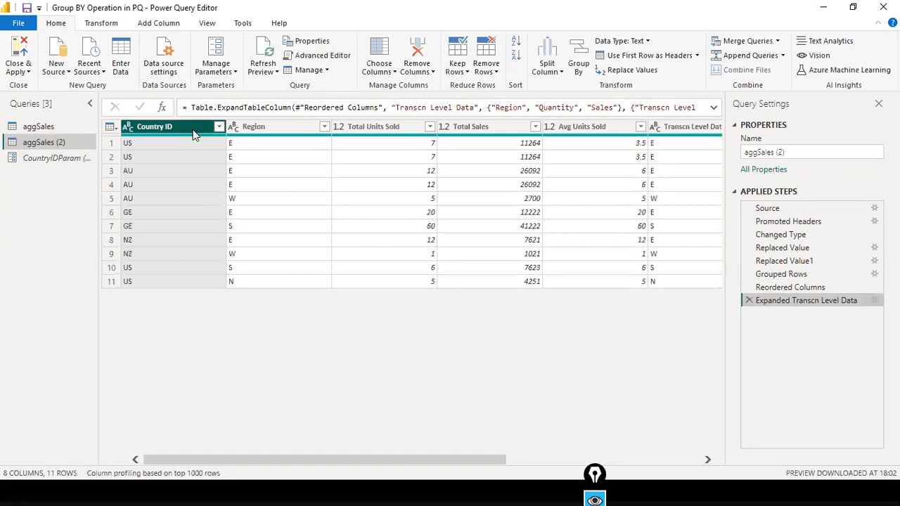
pyautogui.rightClick(195, 131)
pyautogui.click(175, 137)
# Add the Country ID column as a new query and rename it QueryCountry ID.
pyautogui.rightClick(196, 133)
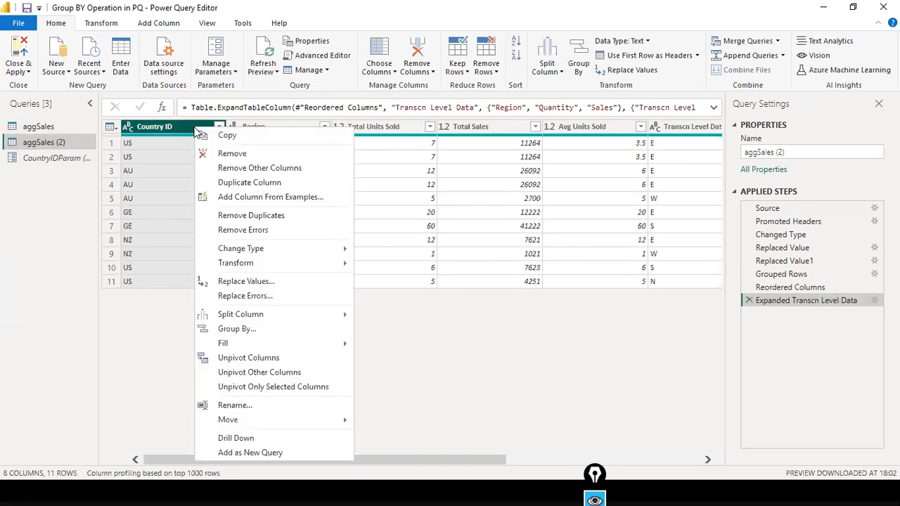
pyautogui.click(274, 453)
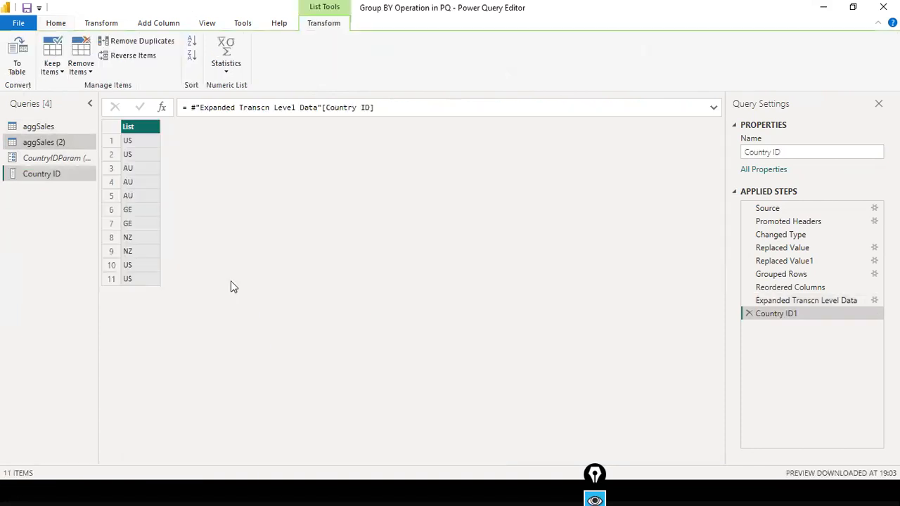
pyautogui.rightClick(42, 171)
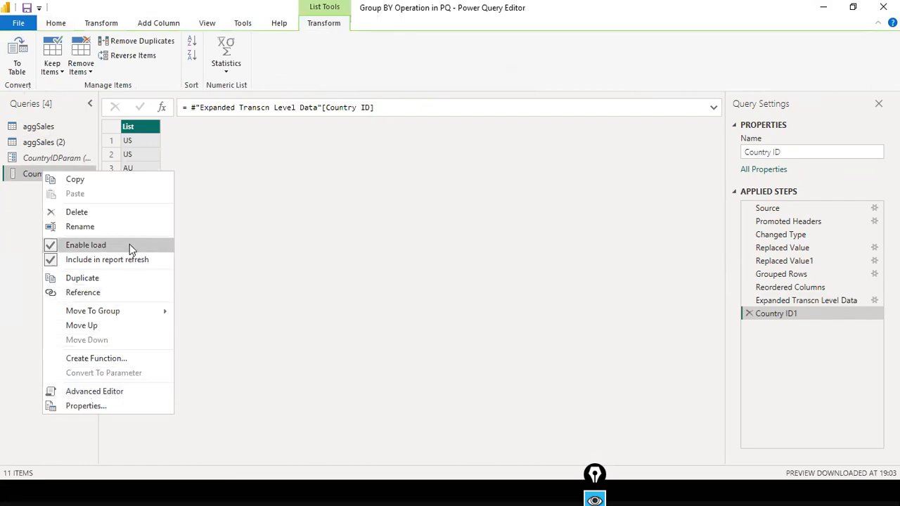
pyautogui.click(133, 226)
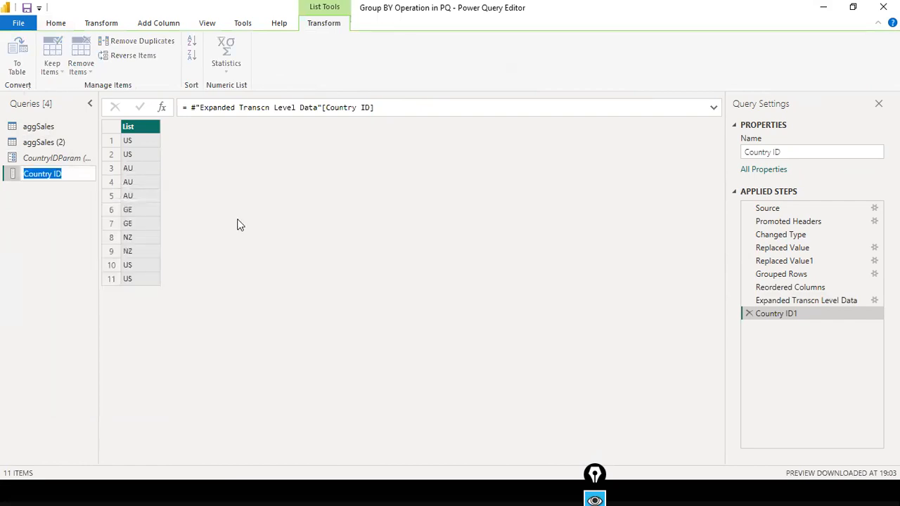
pyautogui.press('Home')
pyautogui.write('Query')
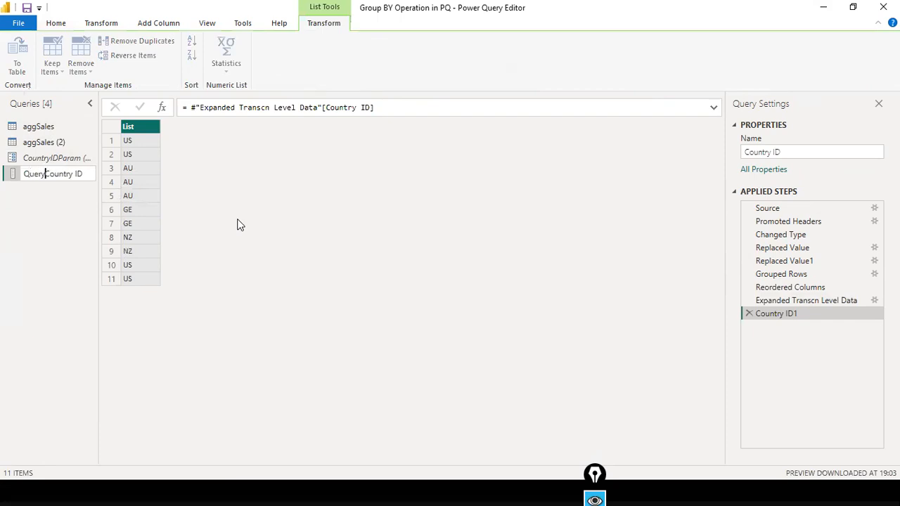
pyautogui.press('Return')
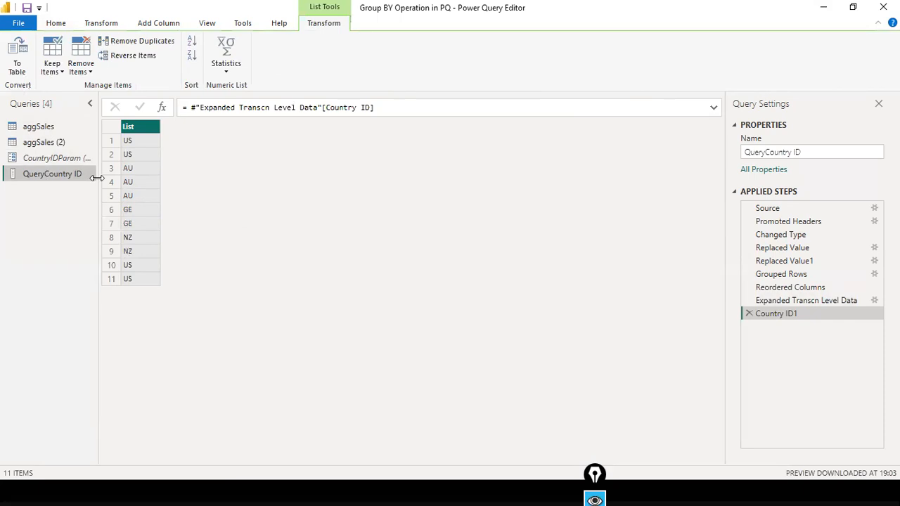
# Remove duplicates from the QueryCountry ID list, leaving US, AU, GE and NZ.
pyautogui.click(51, 160)
pyautogui.click(60, 176)
pyautogui.rightClick(143, 132)
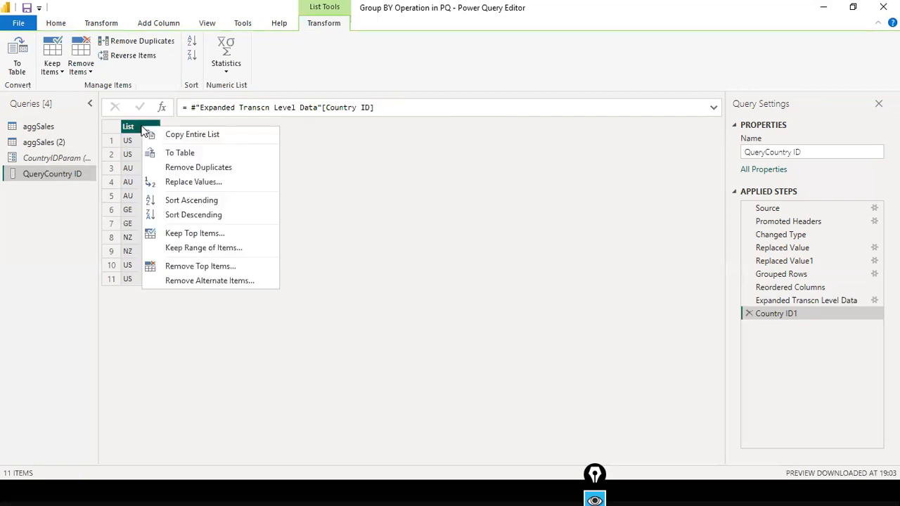
pyautogui.click(220, 170)
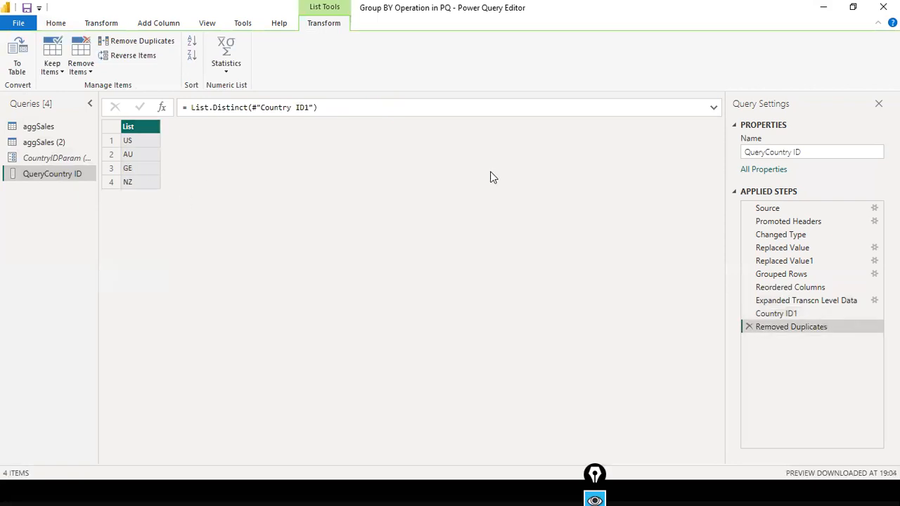
# In Manage Parameters, switch CountryIDParam's Suggested Values to Query, using QueryCountry ID.
pyautogui.click(61, 158)
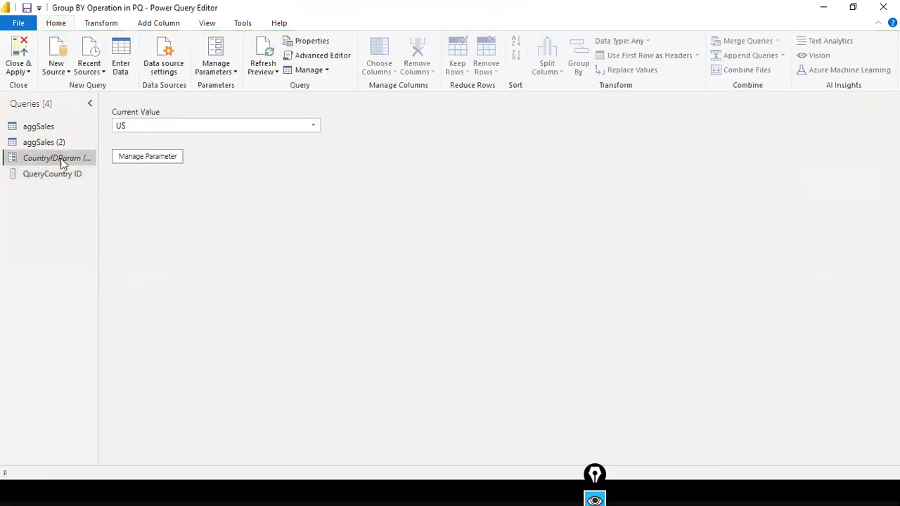
pyautogui.click(148, 156)
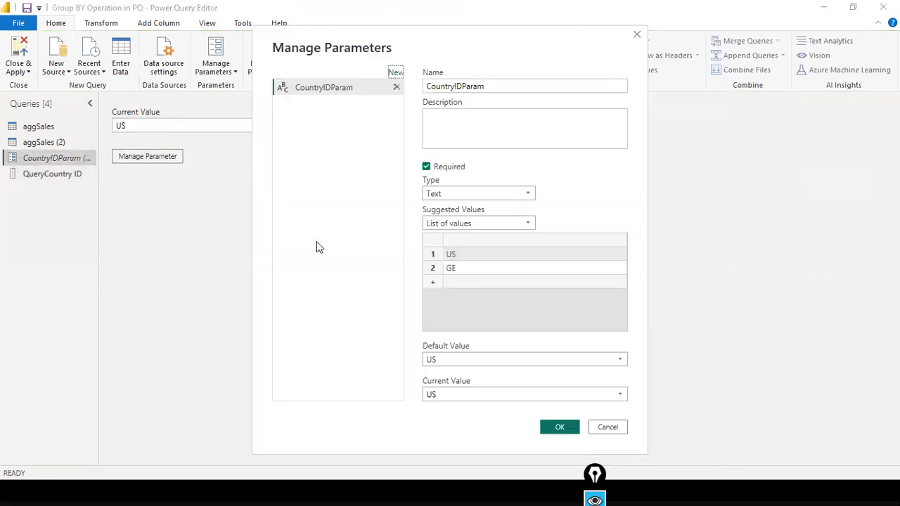
pyautogui.click(523, 222)
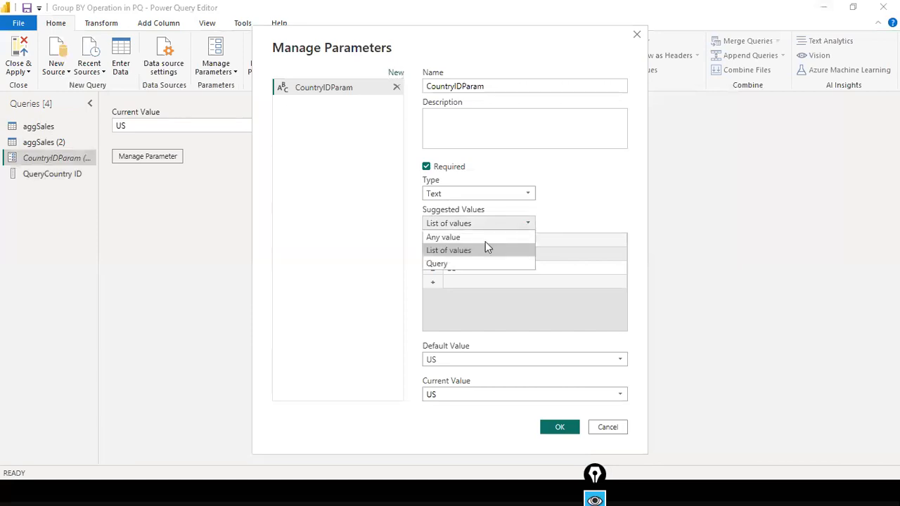
pyautogui.click(453, 264)
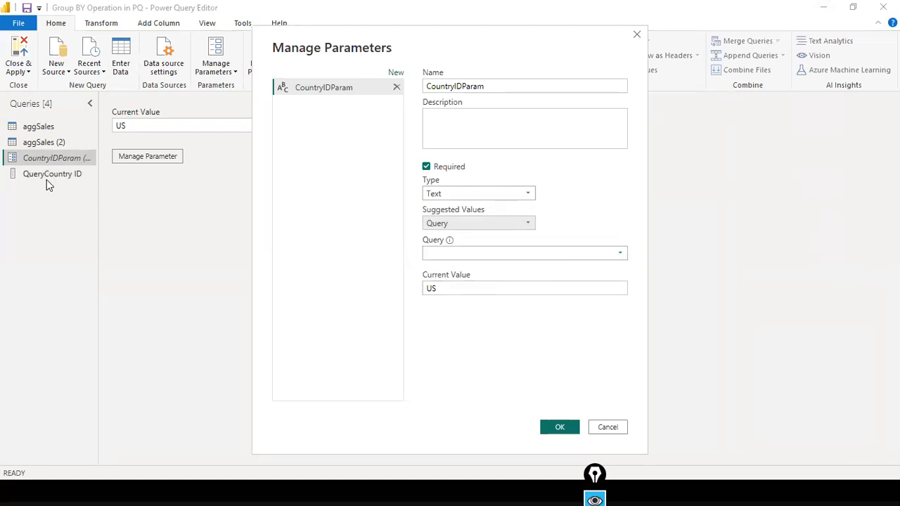
pyautogui.moveTo(47, 179)
pyautogui.mouseDown()
pyautogui.moveTo(368, 232)
pyautogui.moveTo(433, 251)
pyautogui.mouseUp()
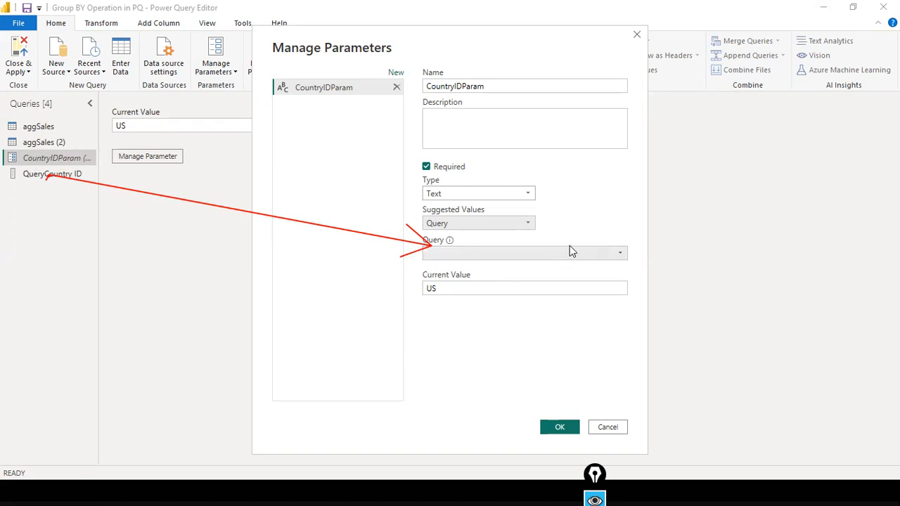
pyautogui.click(622, 254)
pyautogui.click(511, 265)
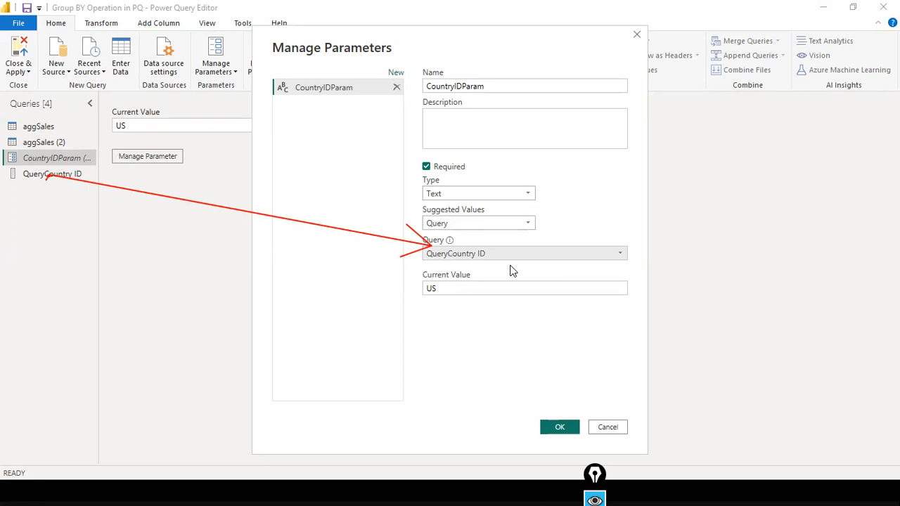
pyautogui.click(560, 427)
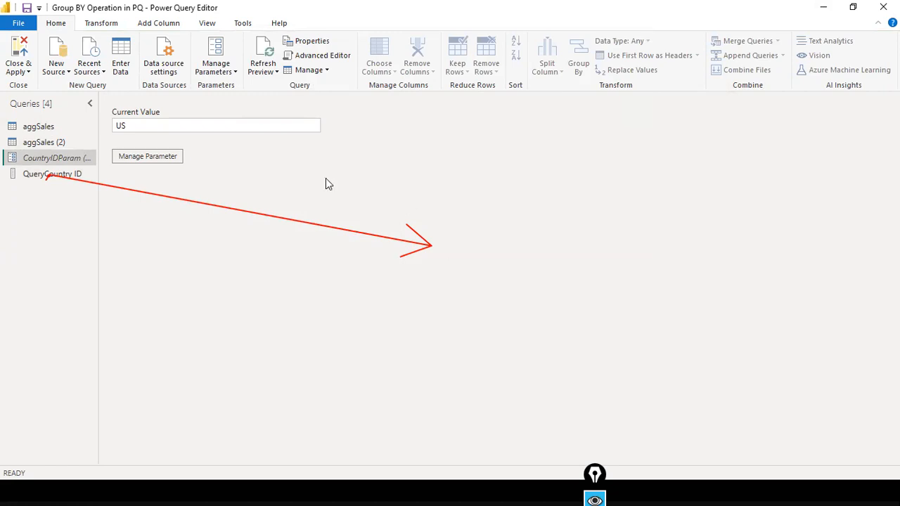
pyautogui.click(21, 71)
# Close & Apply the query changes, then pick GE for CountryIDParam in Edit parameters.
pyautogui.click(38, 87)
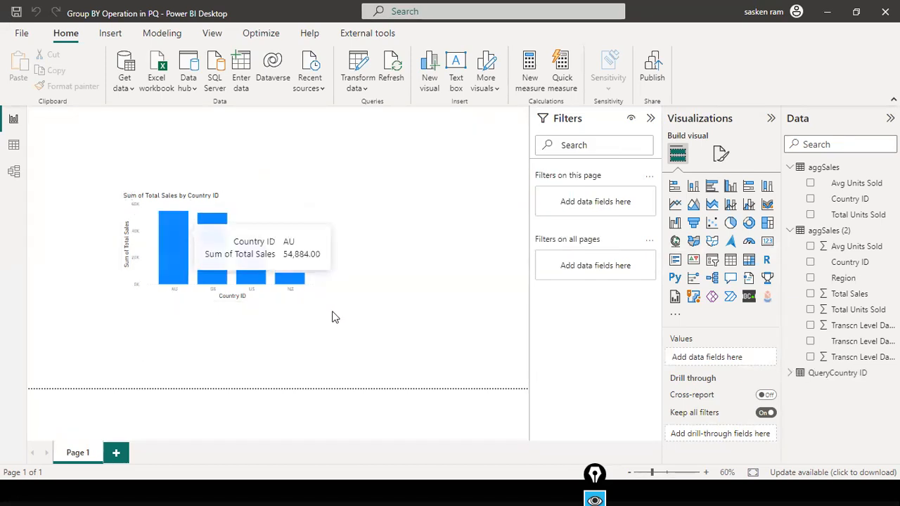
pyautogui.click(364, 90)
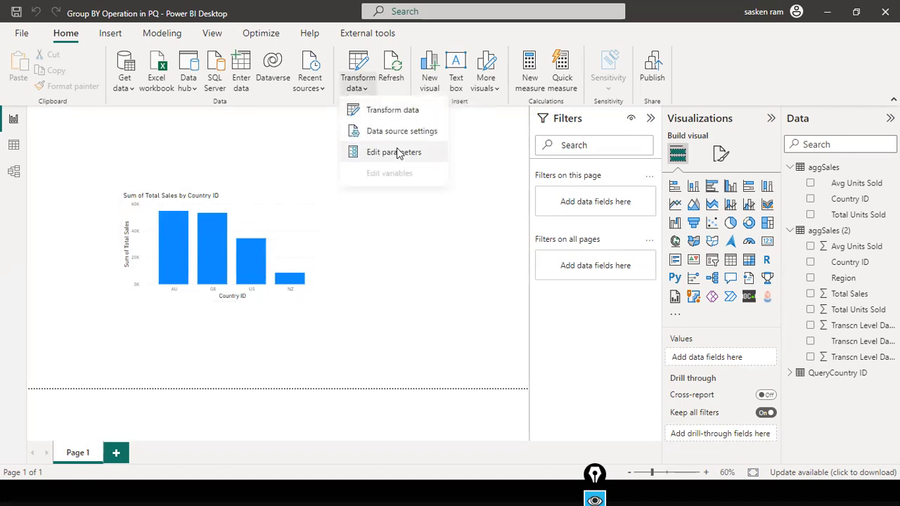
pyautogui.click(397, 149)
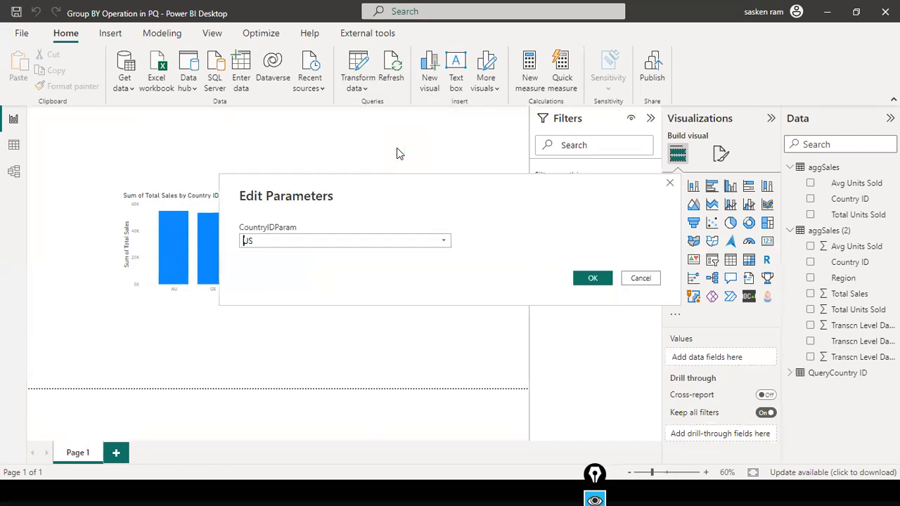
pyautogui.click(443, 240)
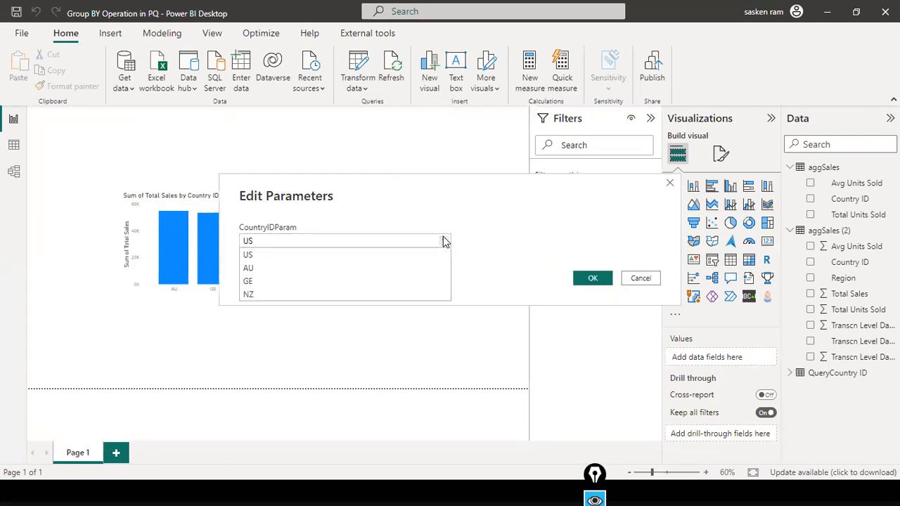
pyautogui.click(312, 281)
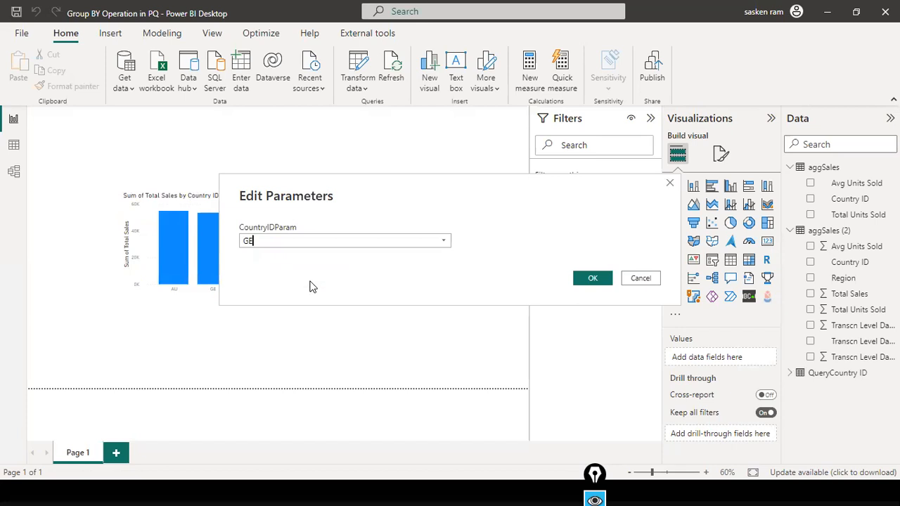
pyautogui.click(589, 281)
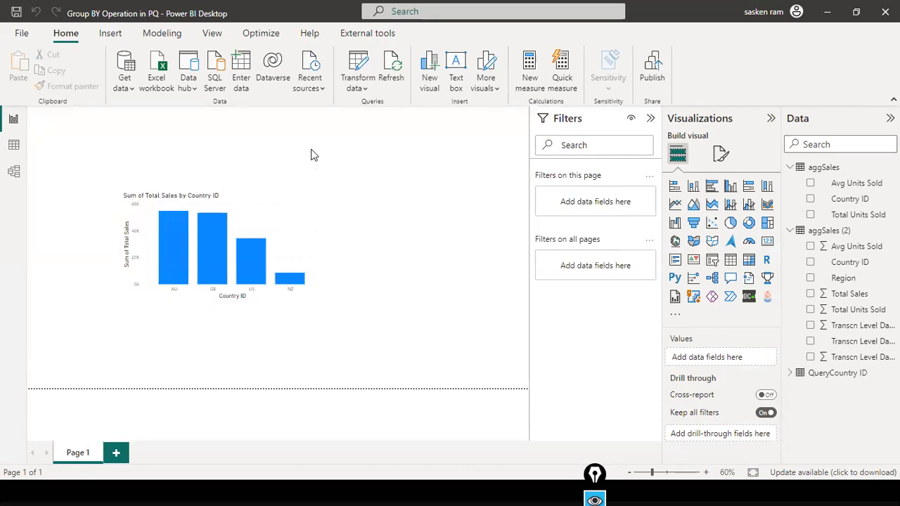
pyautogui.click(368, 90)
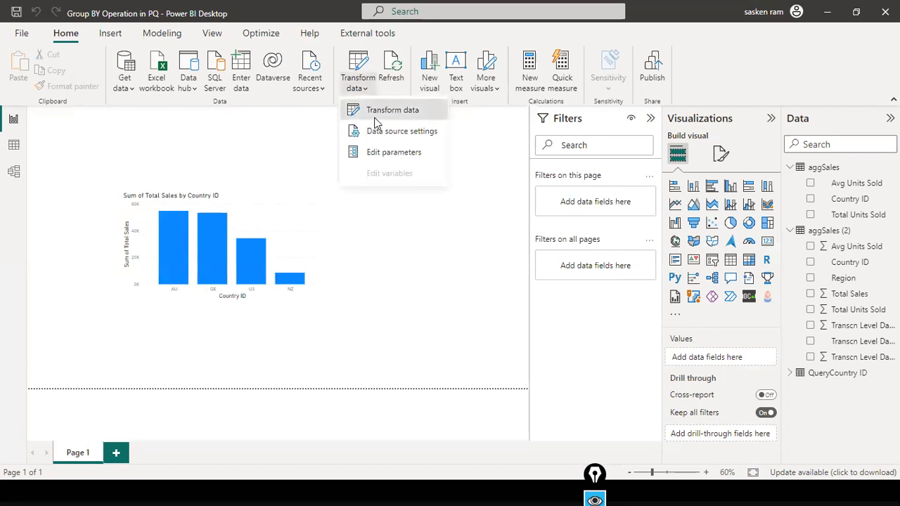
# Filter aggSales (2) so Country ID equals the CountryIDParam parameter, leaving the two GE rows.
pyautogui.click(384, 110)
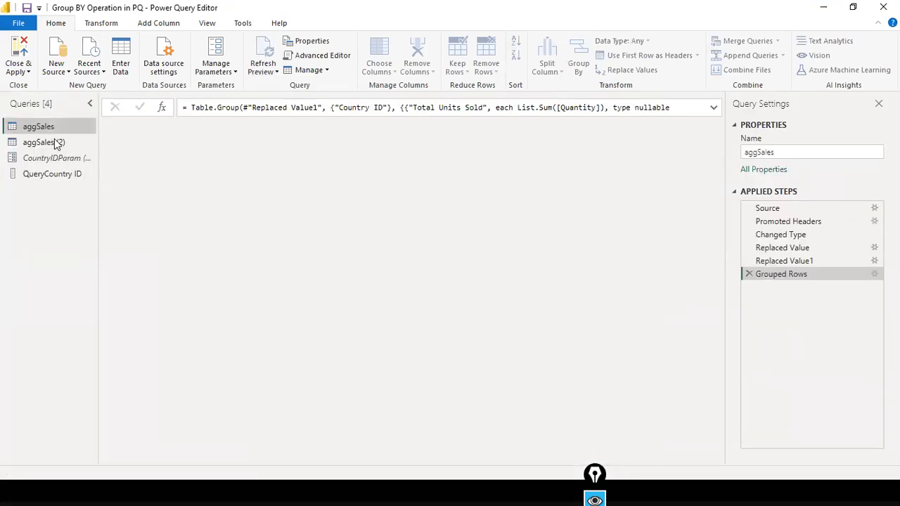
pyautogui.click(57, 143)
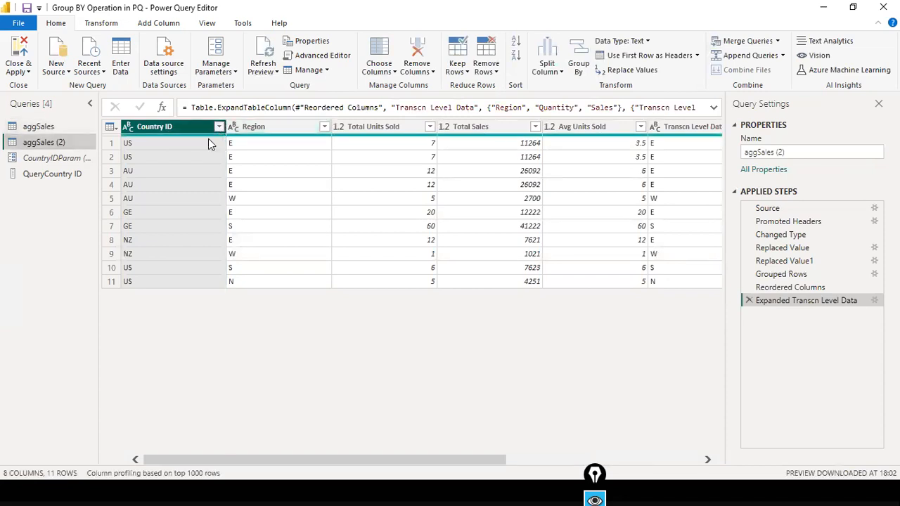
pyautogui.click(218, 127)
pyautogui.moveTo(187, 223)
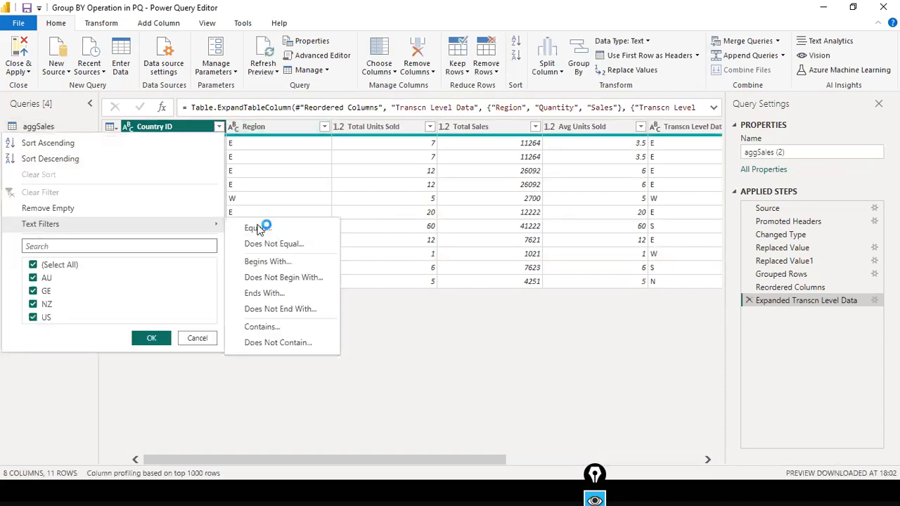
pyautogui.click(258, 229)
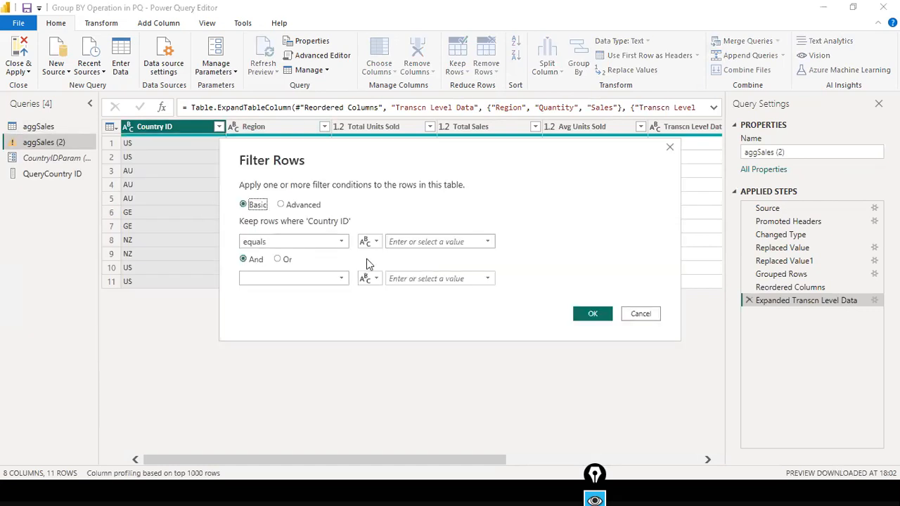
pyautogui.click(377, 243)
pyautogui.click(375, 271)
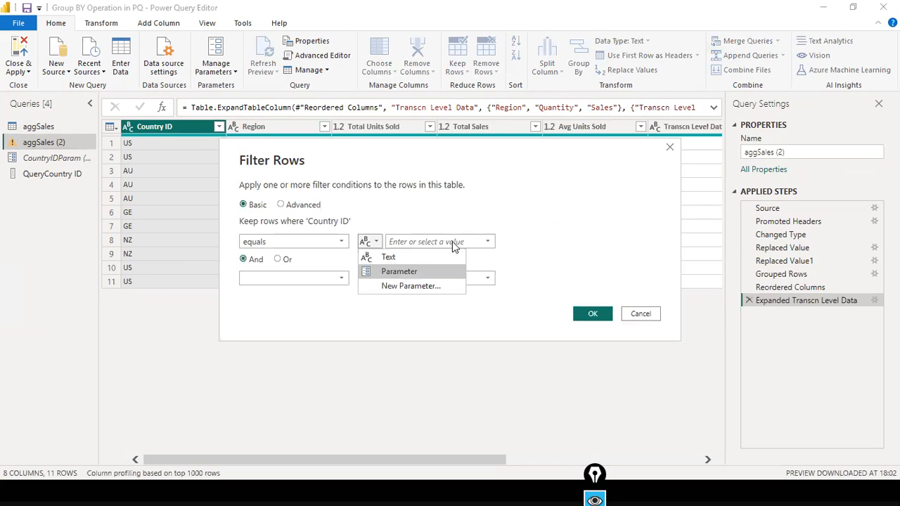
pyautogui.click(452, 243)
pyautogui.click(442, 257)
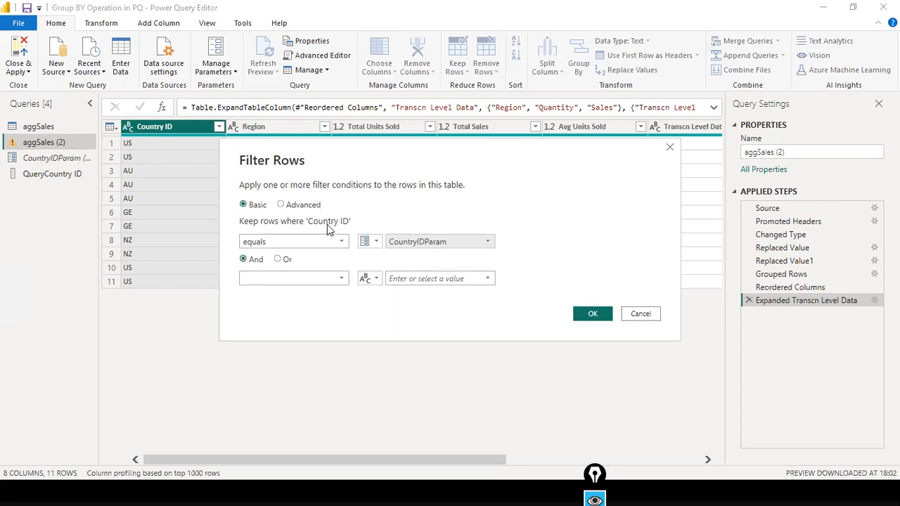
pyautogui.click(591, 314)
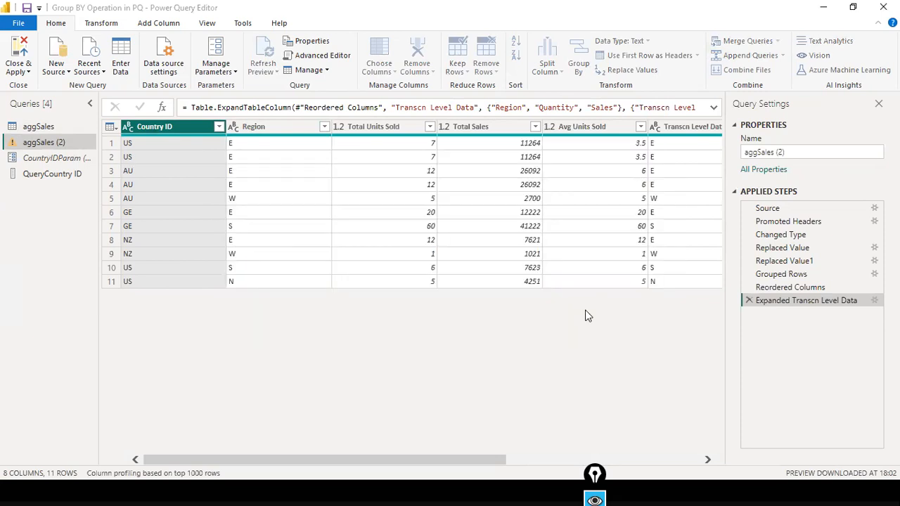
pyautogui.click(18, 71)
# Close the Power Query Editor and apply the pending query changes to the report.
pyautogui.click(150, 198)
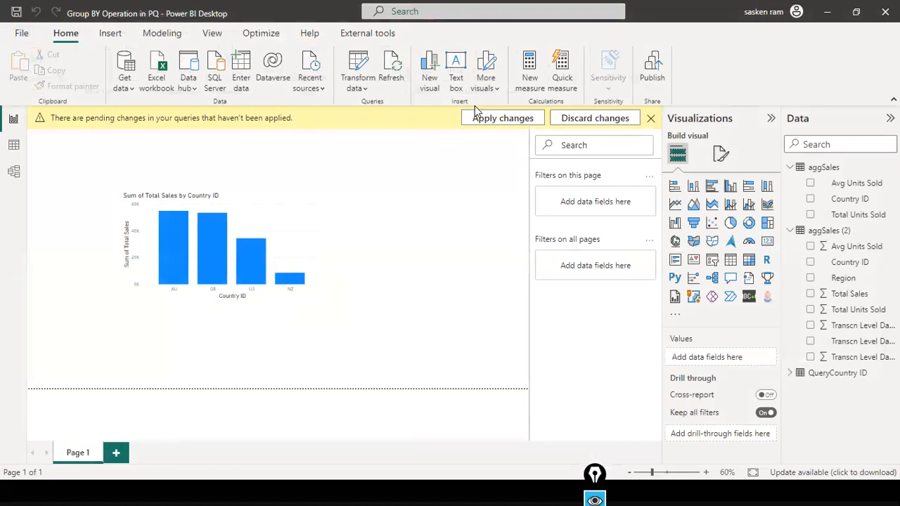
pyautogui.click(478, 118)
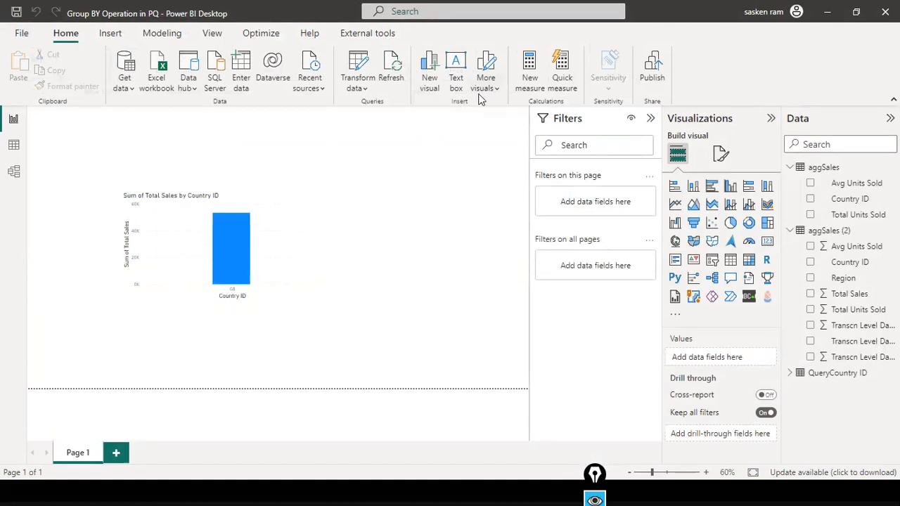
# Change CountryIDParam from GE to NZ, then switch to the slide on parameter types.
pyautogui.click(359, 85)
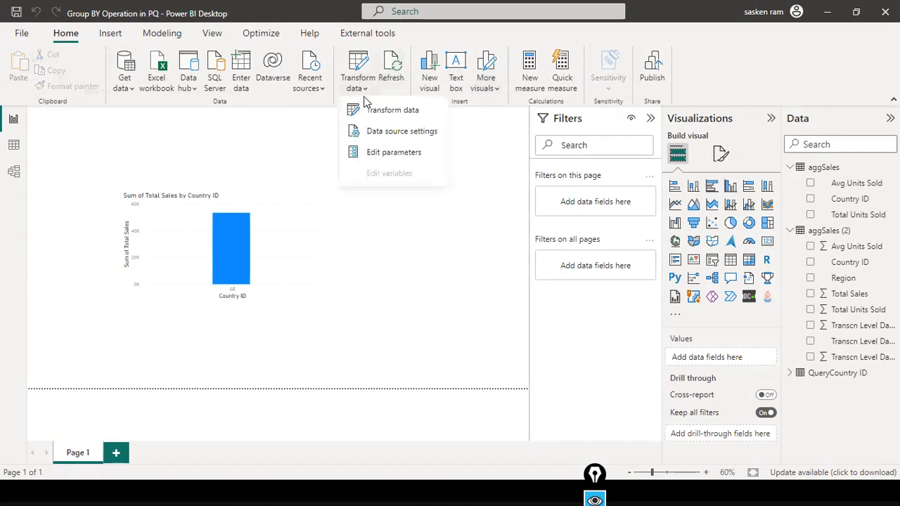
pyautogui.click(378, 153)
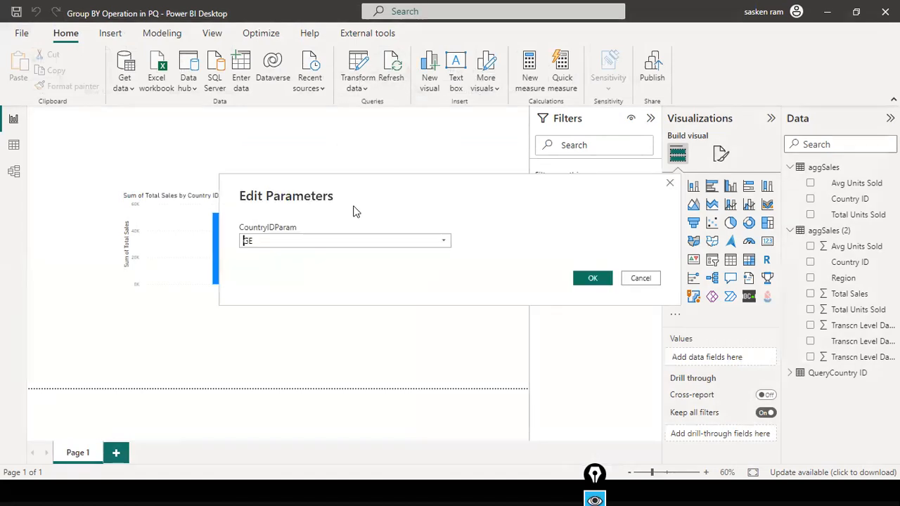
pyautogui.click(444, 243)
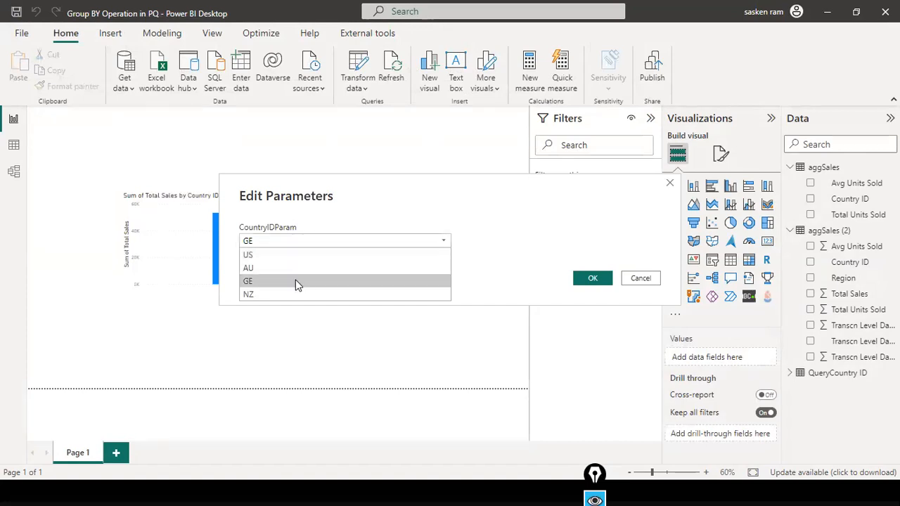
pyautogui.press('BackSpace')
pyautogui.press('BackSpace')
pyautogui.write('NZ')
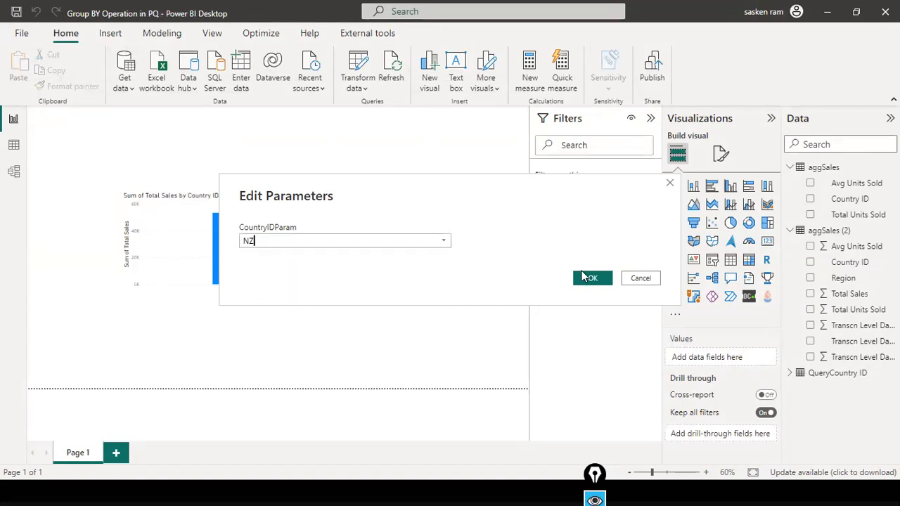
pyautogui.click(593, 277)
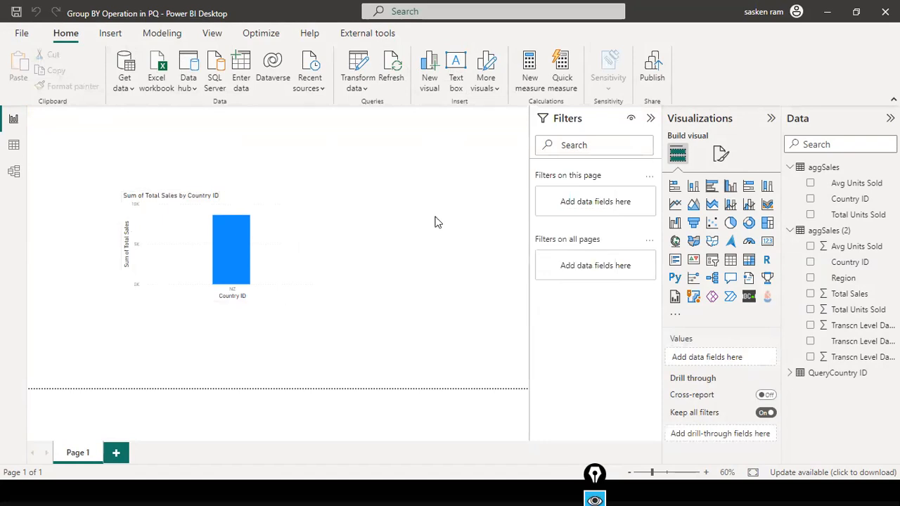
pyautogui.hotkey('alt', 'Tab')
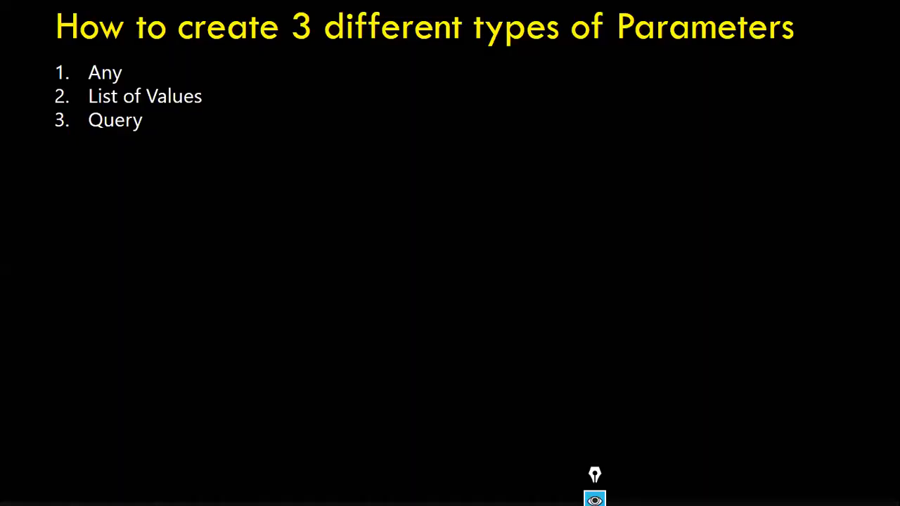